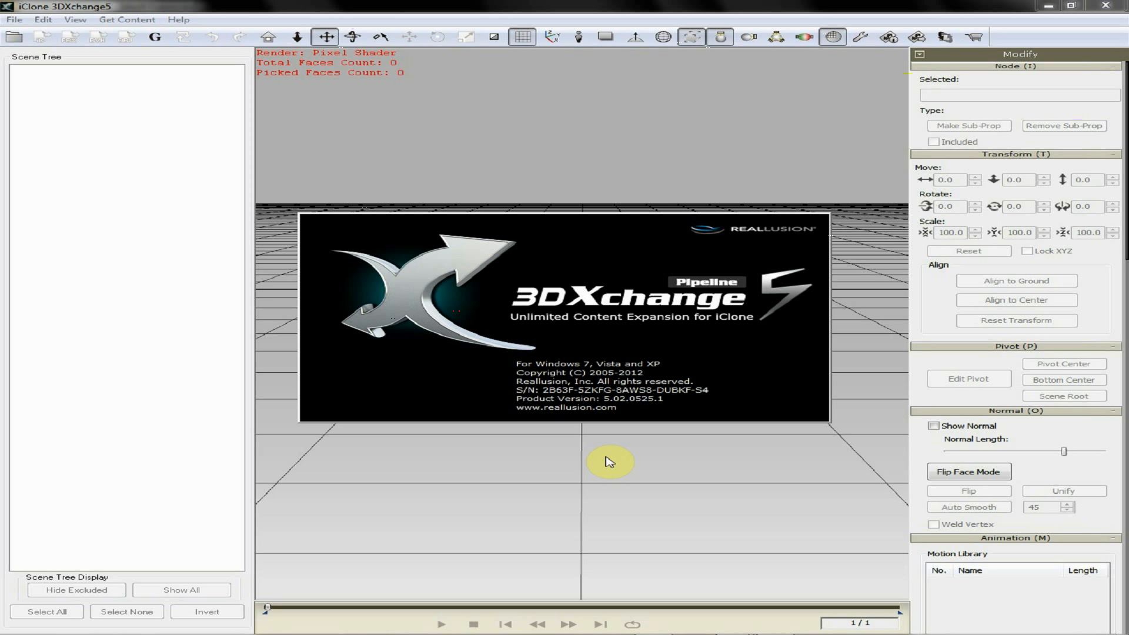
Switch to DAZ Studio and display the aniMate2 timeline for the Aiko figure
left_click(567, 271)
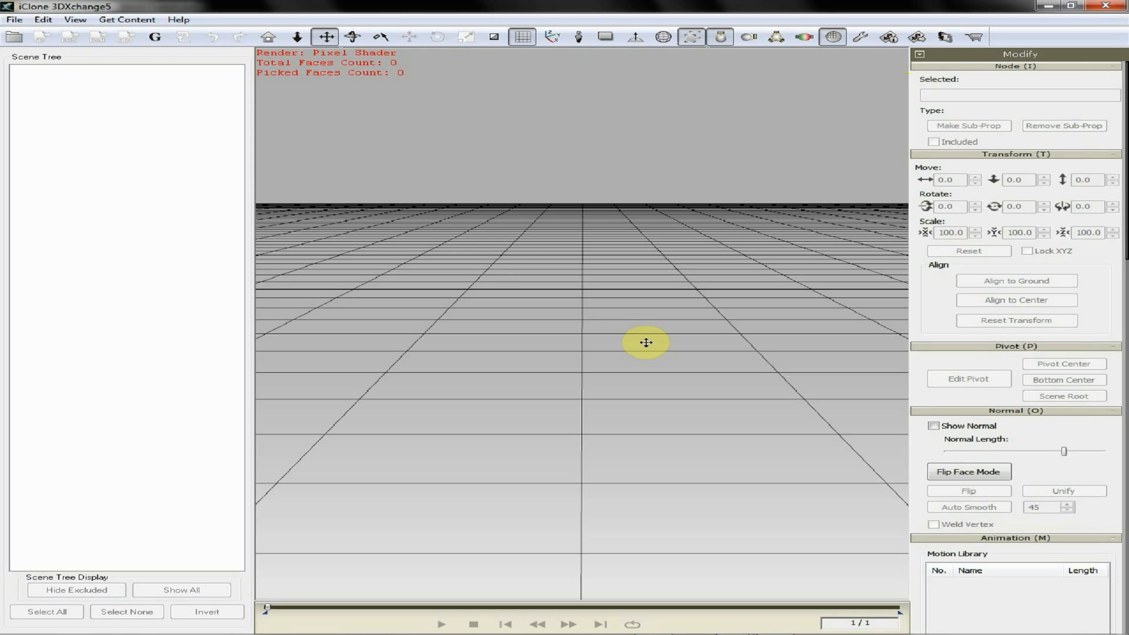
mouse_move(737, 631)
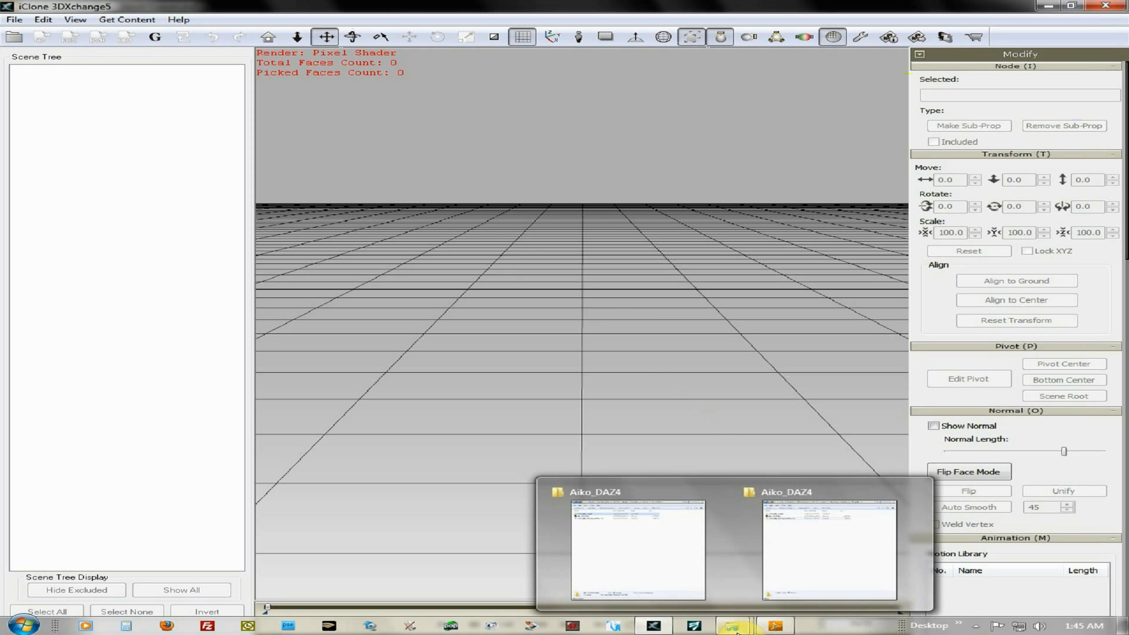
left_click(647, 579)
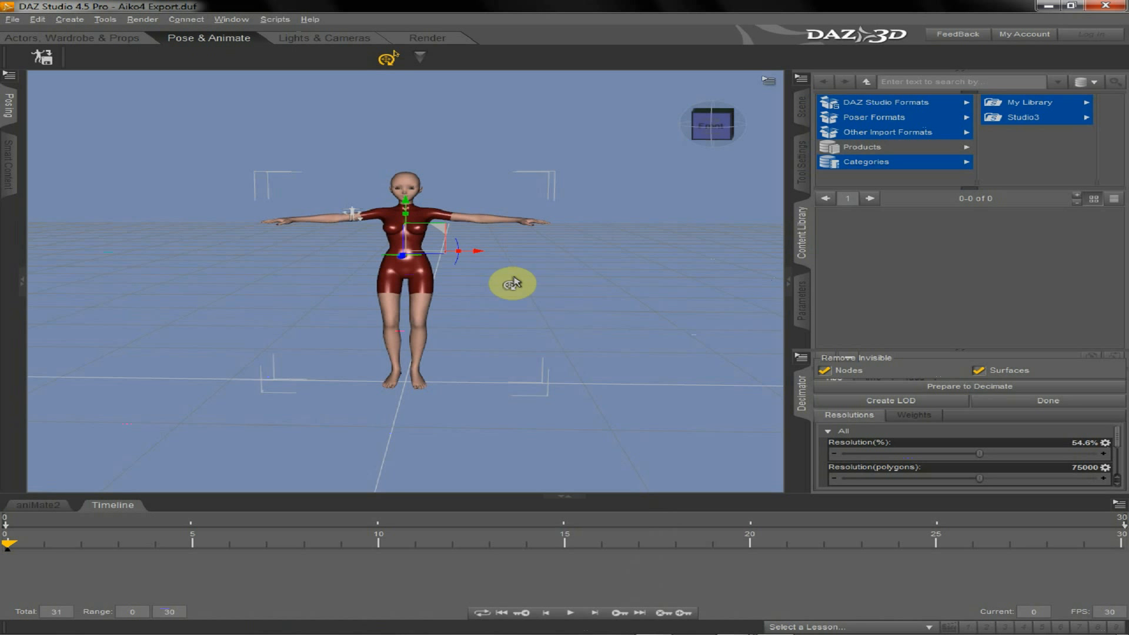
mouse_move(713, 158)
left_click_drag(719, 137, 563, 309)
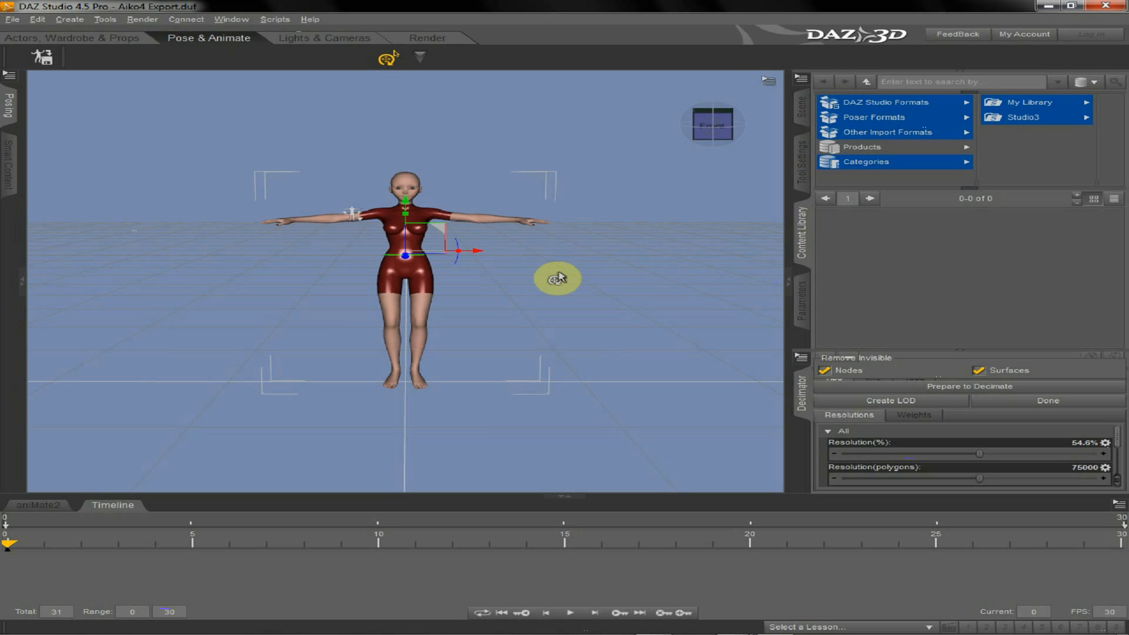
left_click(40, 505)
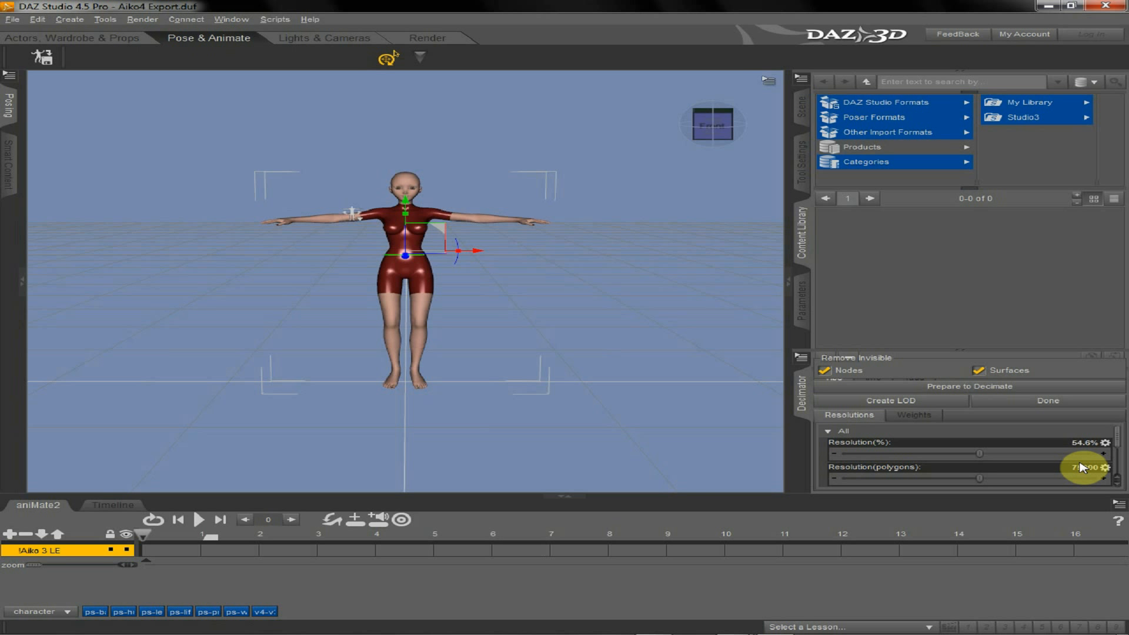
Try to export the figure in Autodesk FBX format as Aiko_DAZ4.fbx in the Aiko_DAZ4 exports folder, declining to overwrite the existing file
left_click(12, 20)
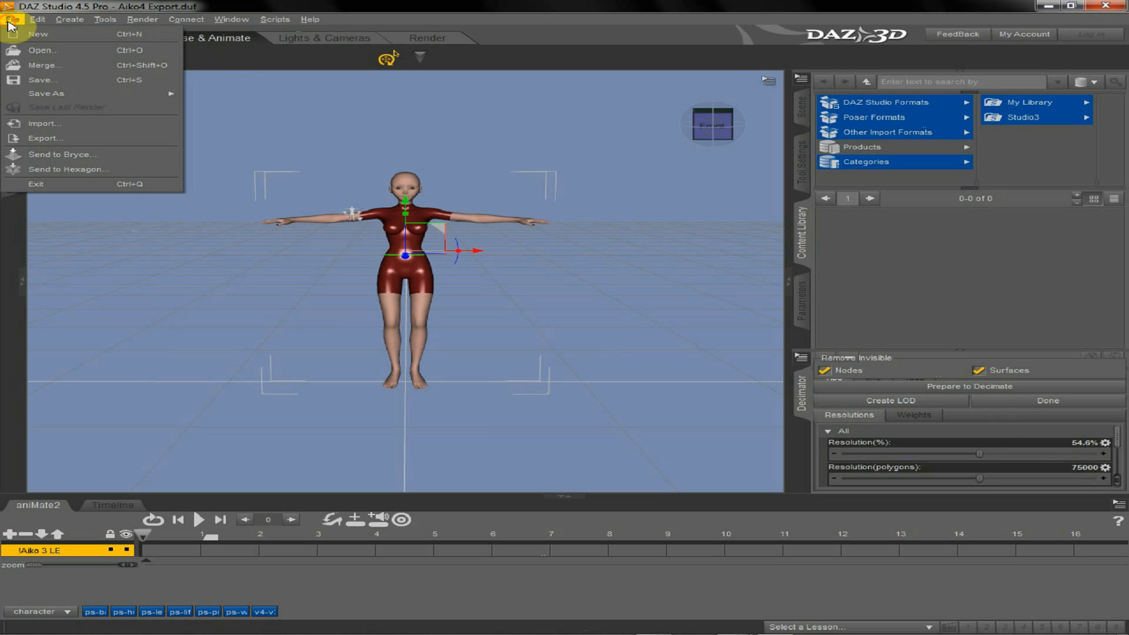
left_click(52, 144)
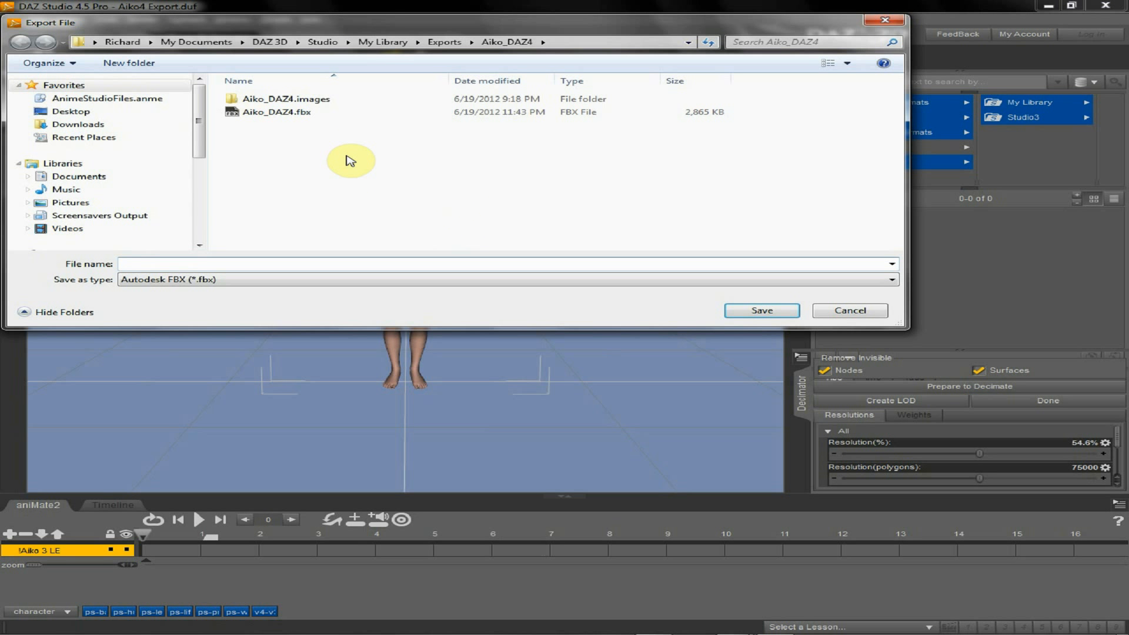
left_click(288, 117)
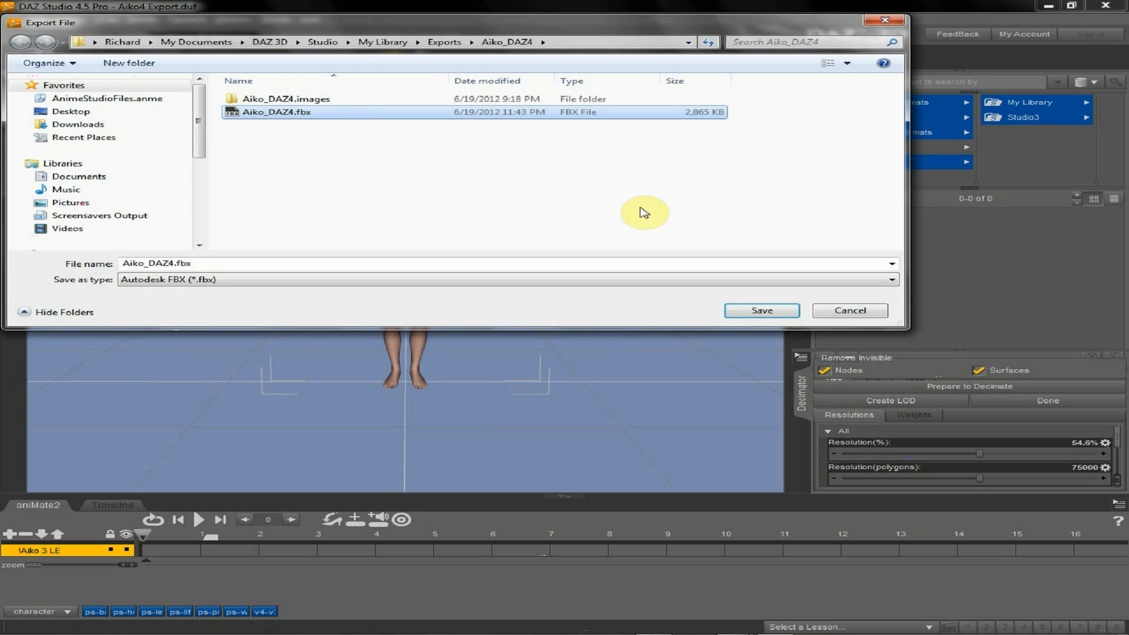
double_click(309, 101)
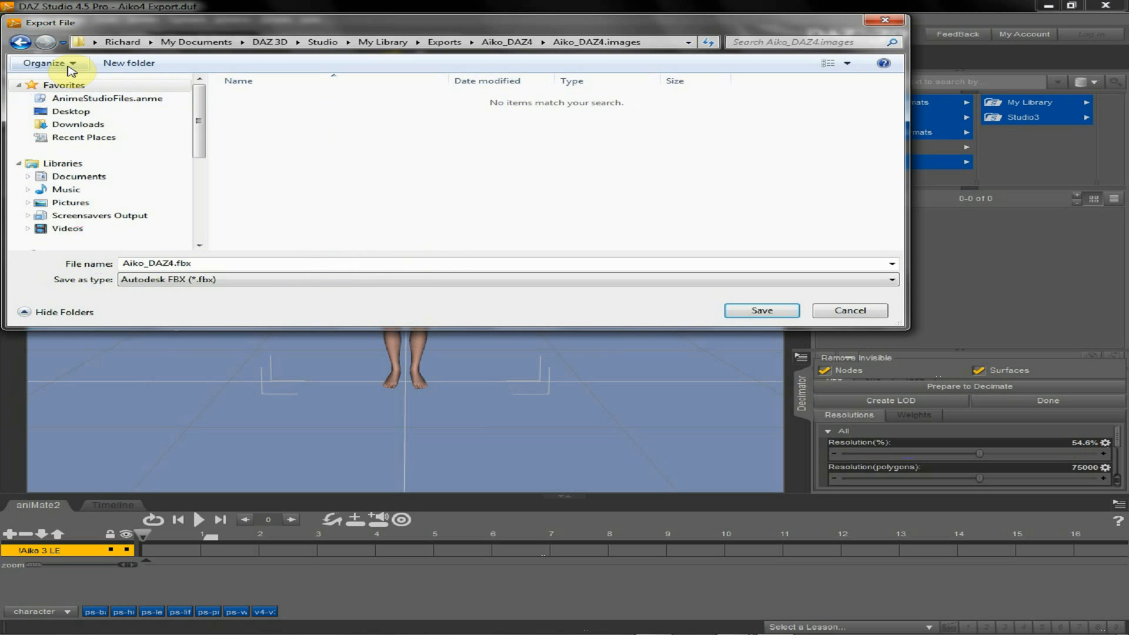
left_click(20, 42)
left_click(281, 112)
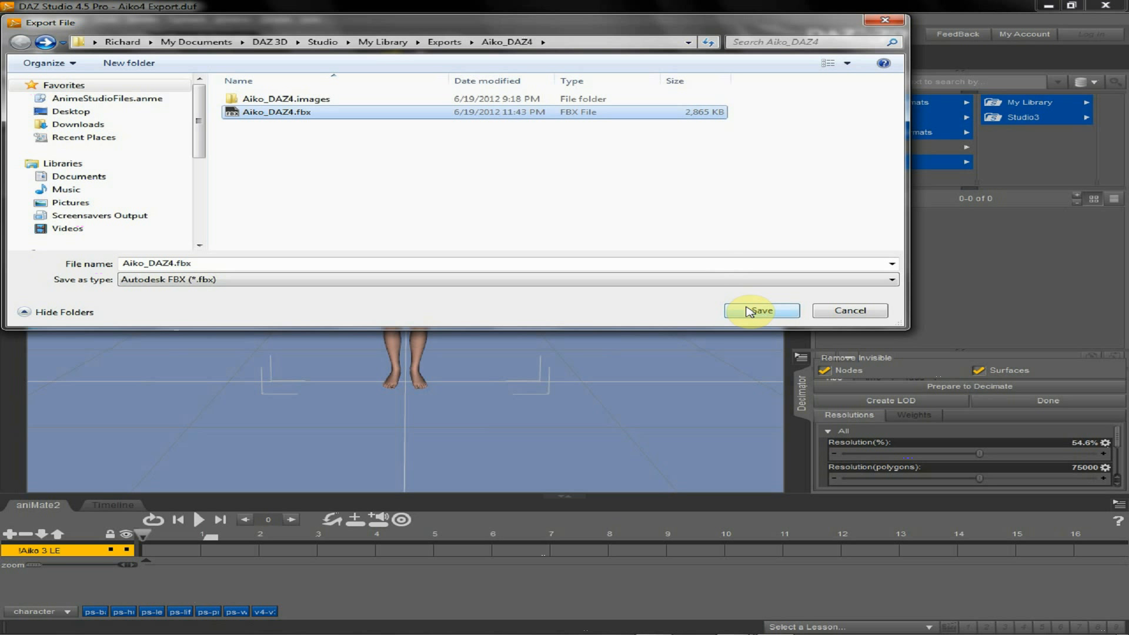
left_click(575, 42)
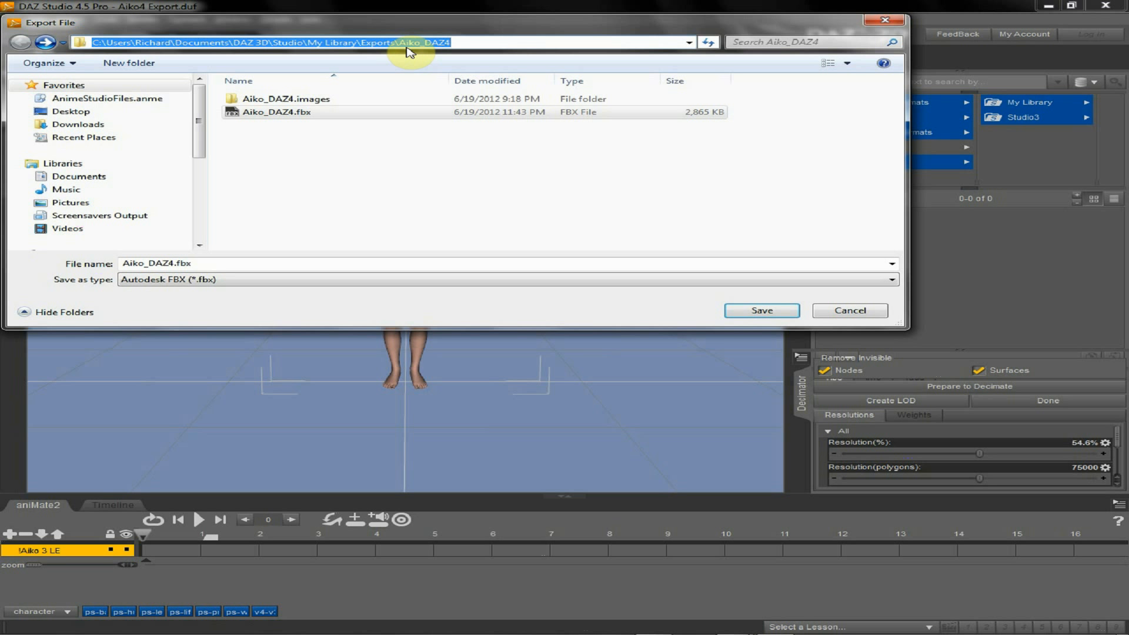
left_click(761, 311)
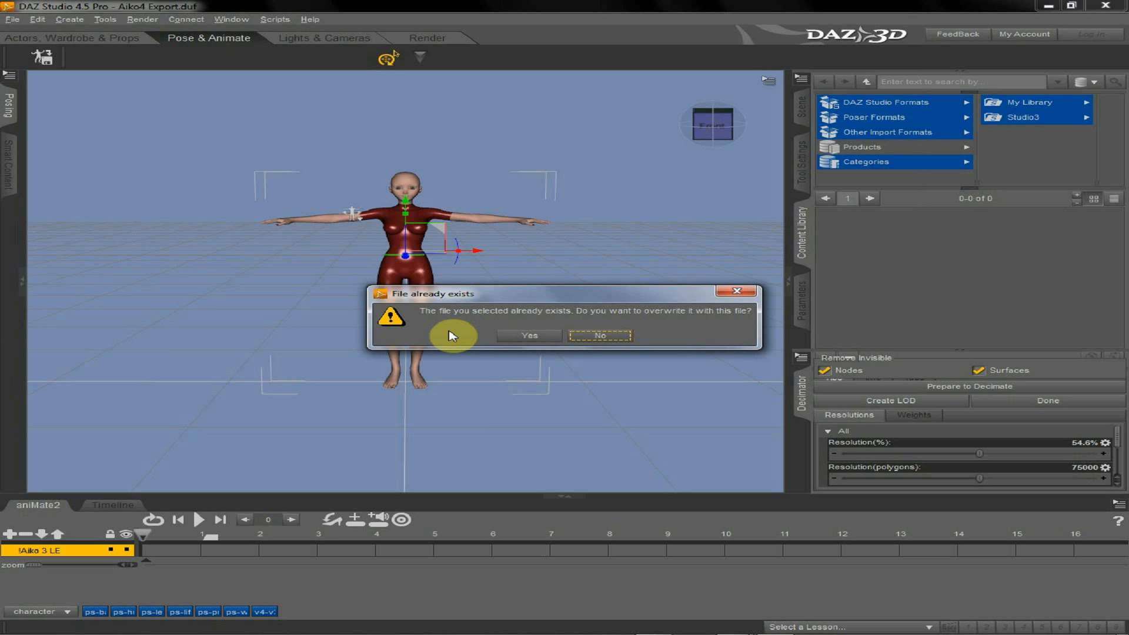
left_click(595, 340)
left_click(845, 309)
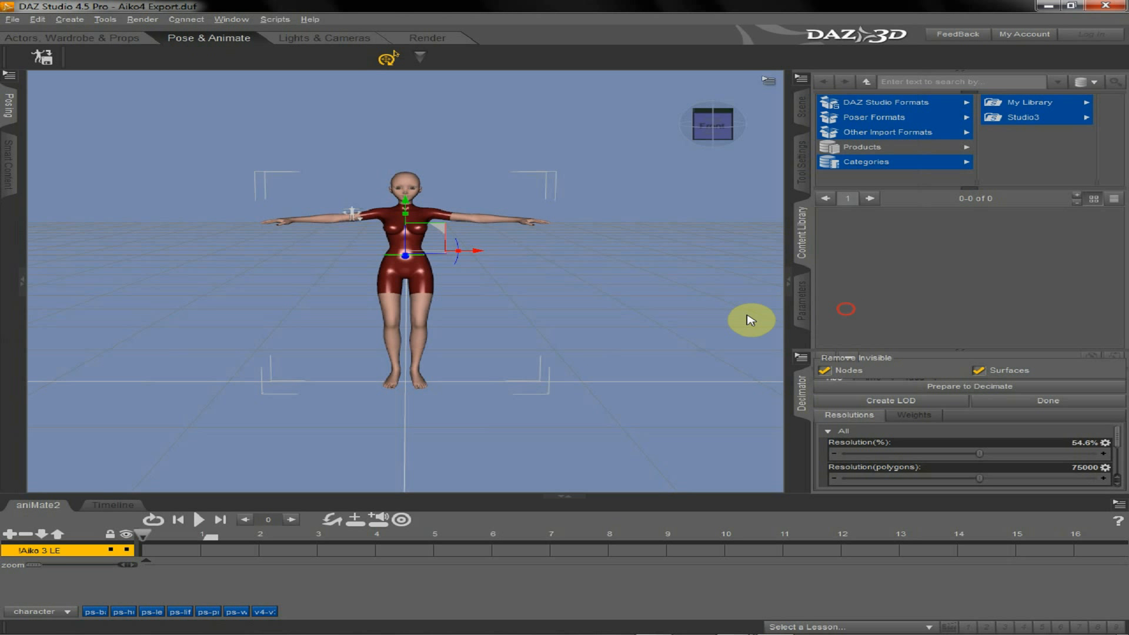
Switch to iClone 3DXchange5 and import Aiko_DAZ4.fbx with Import Animation and automatic material color adjustment off
mouse_move(732, 628)
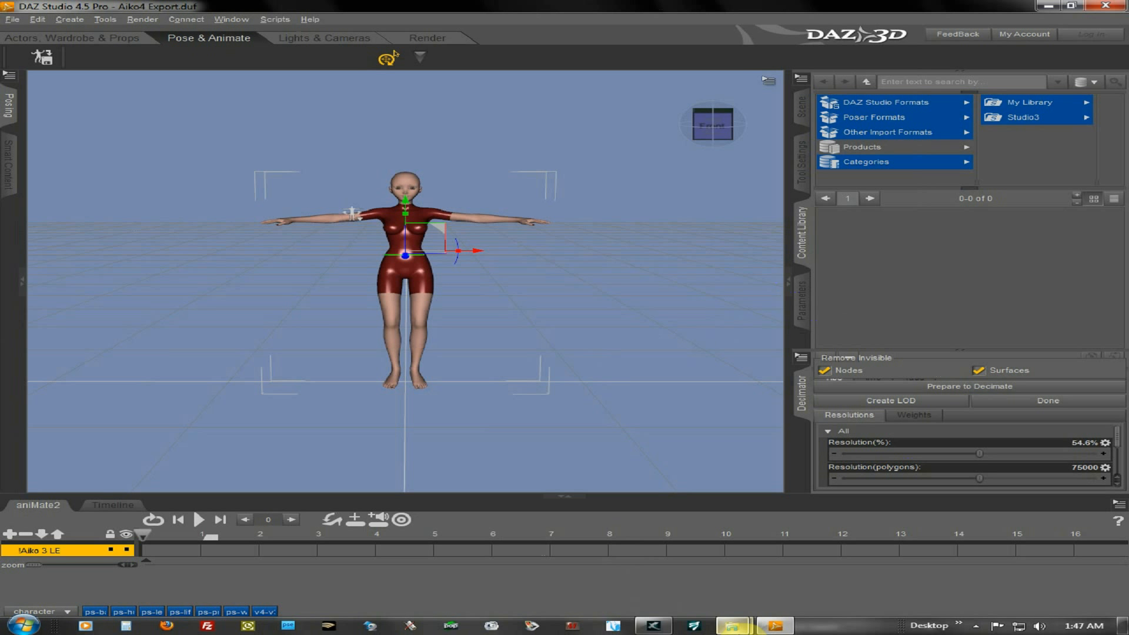
mouse_move(654, 627)
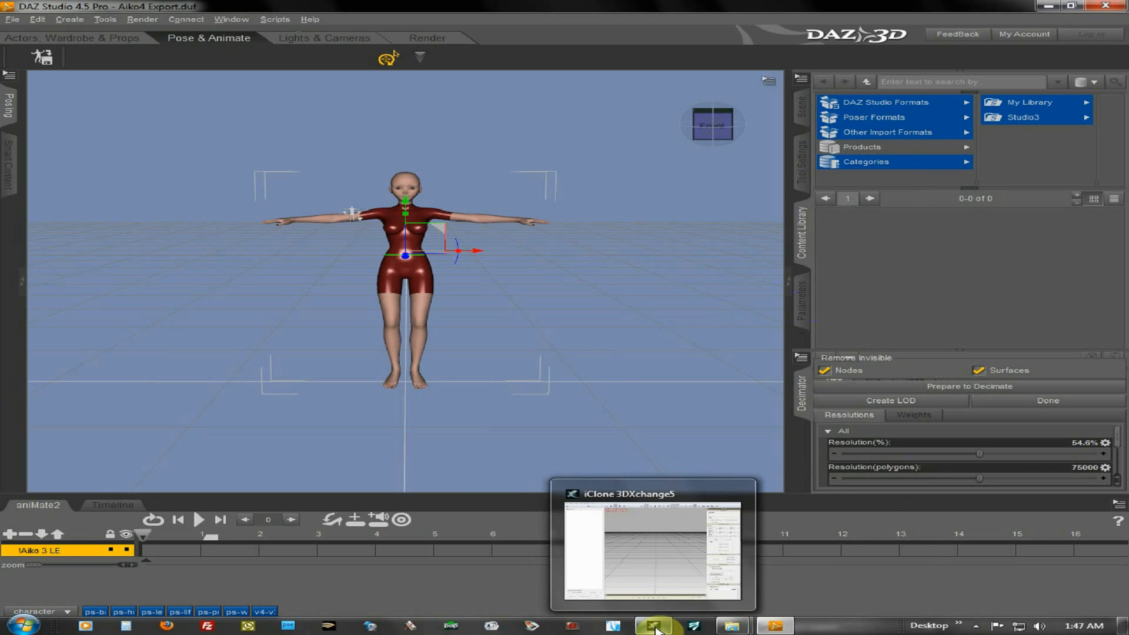
left_click(658, 591)
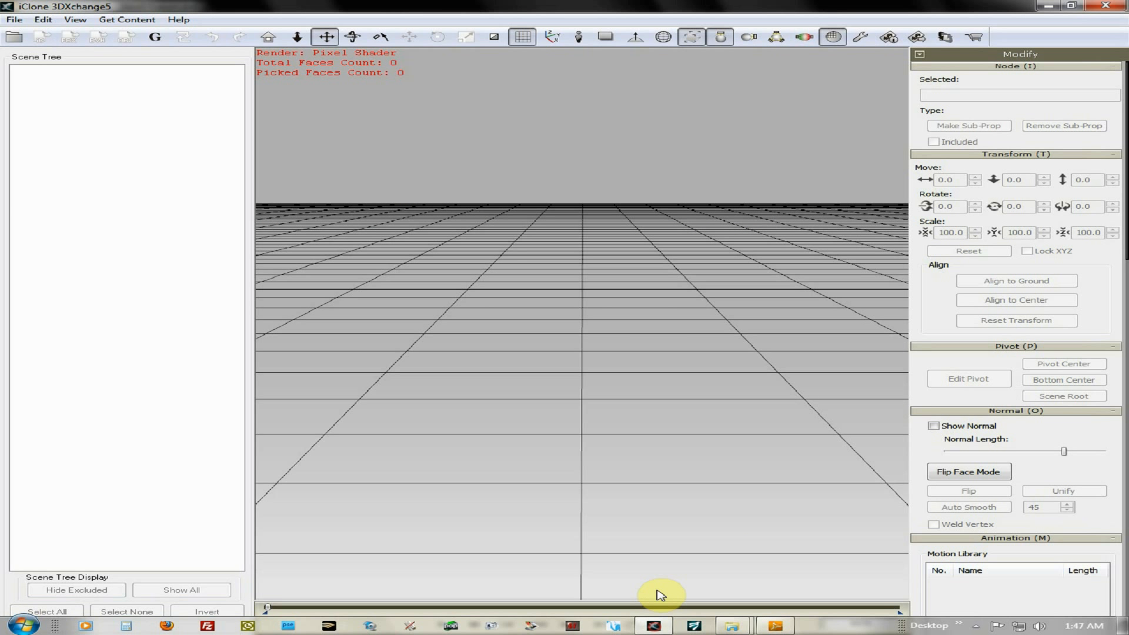
left_click(15, 40)
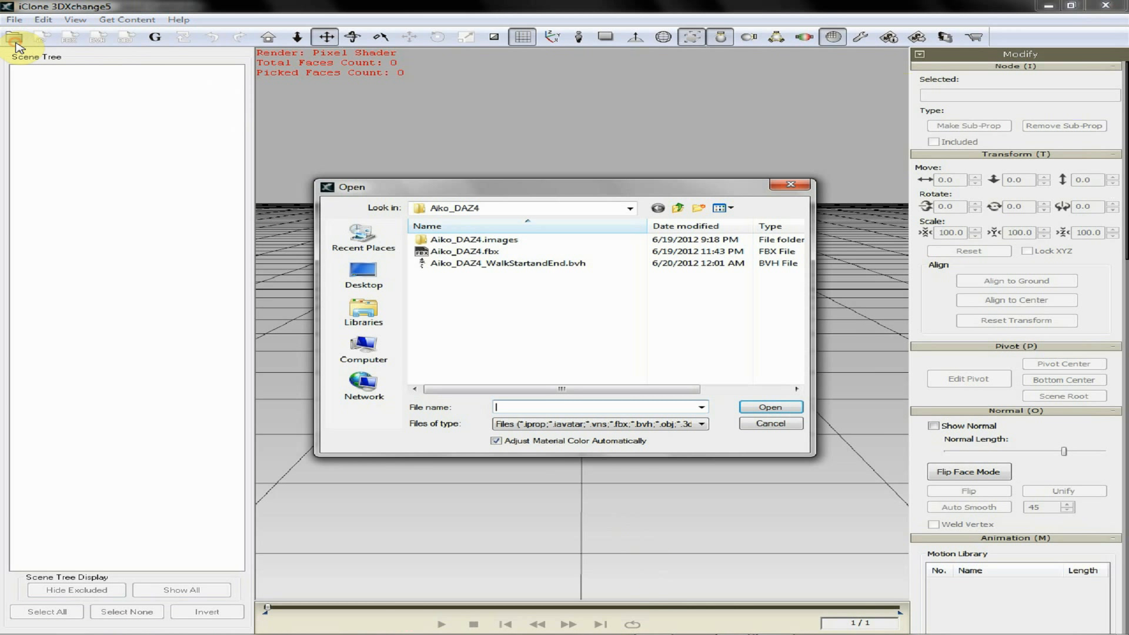
left_click(475, 254)
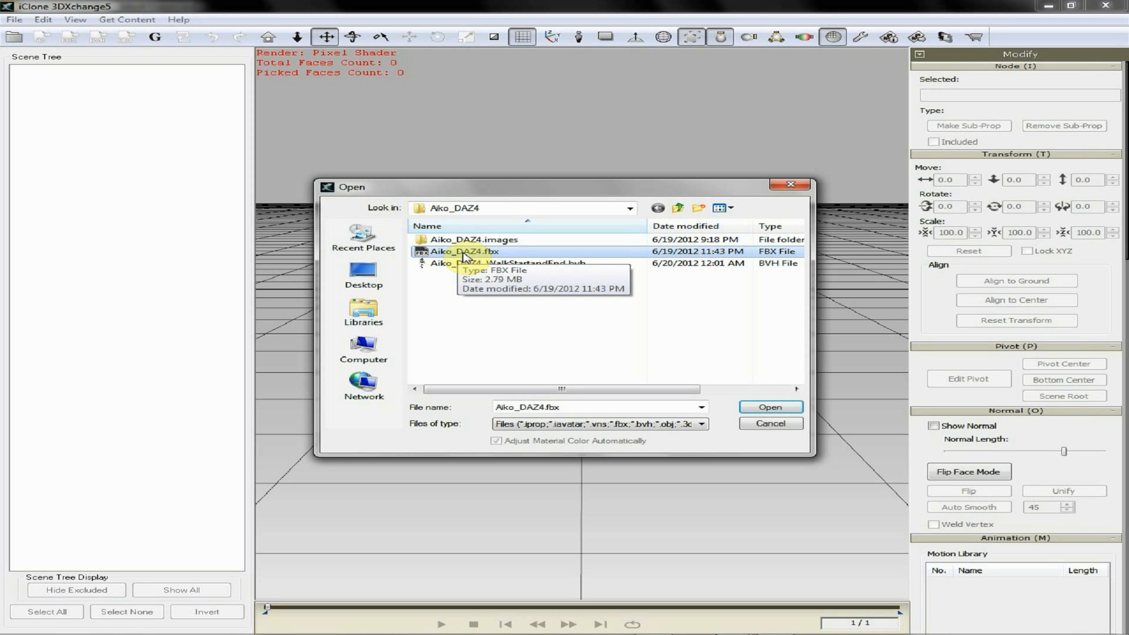
left_click(758, 407)
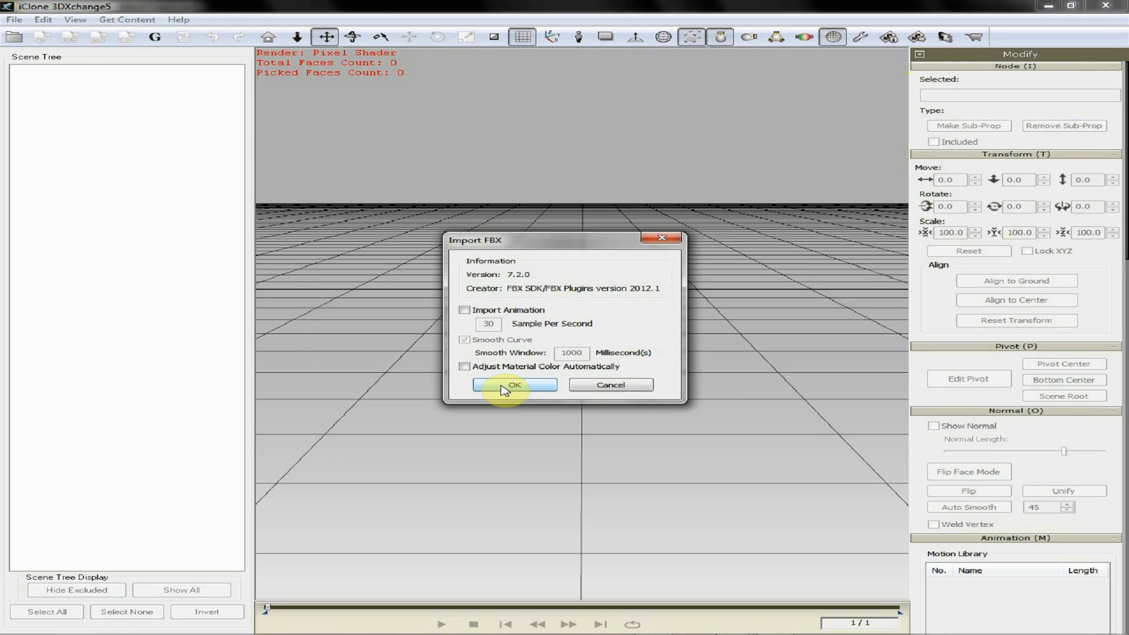
left_click(504, 388)
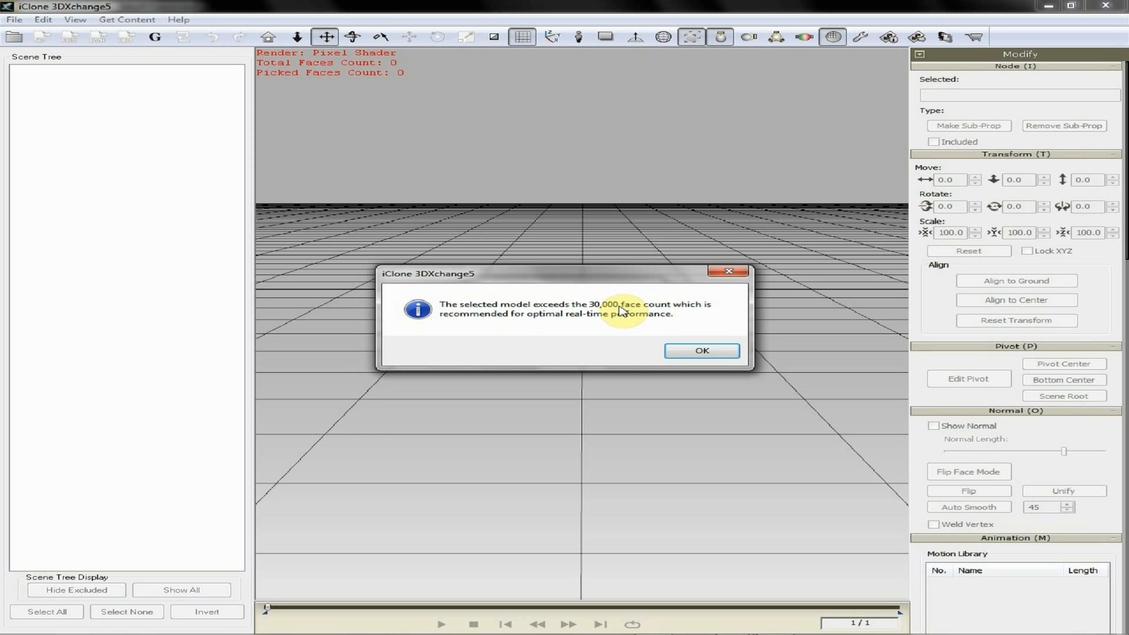
left_click(680, 356)
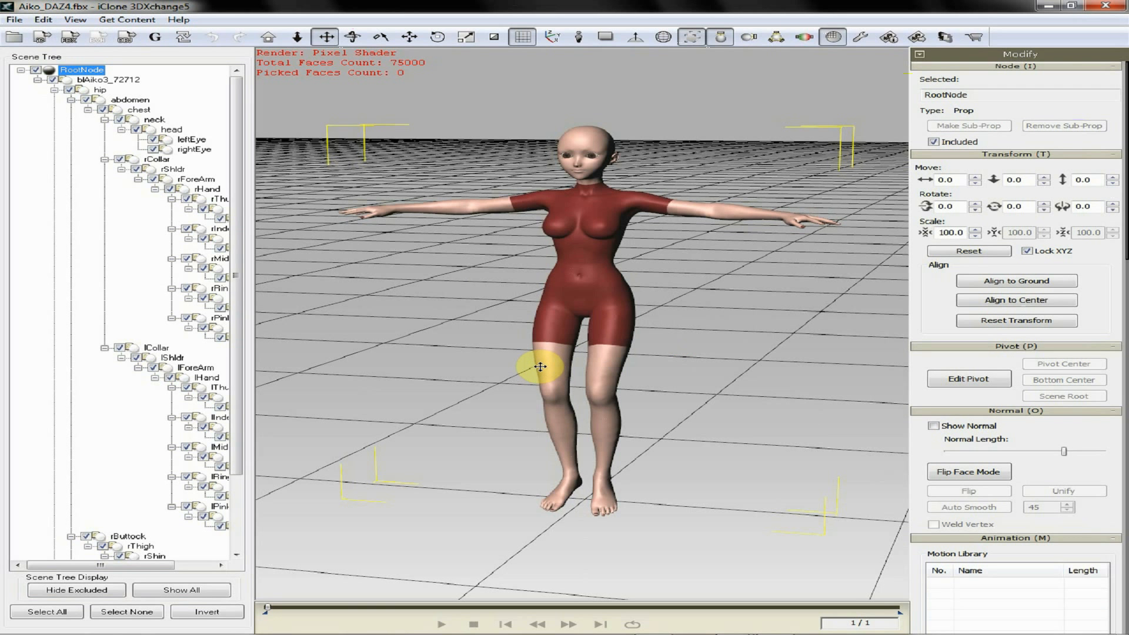
Align the imported Aiko figure to the ground
right_click_drag(455, 360, 573, 341)
scroll(564, 360, "down", 2)
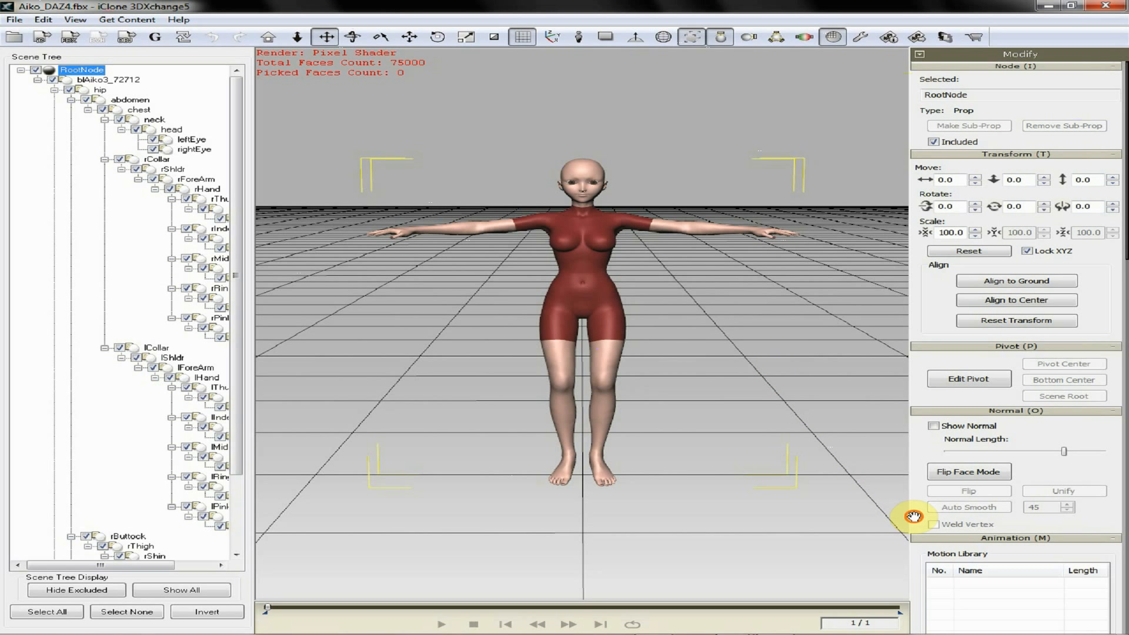
left_click_drag(913, 516, 935, 389)
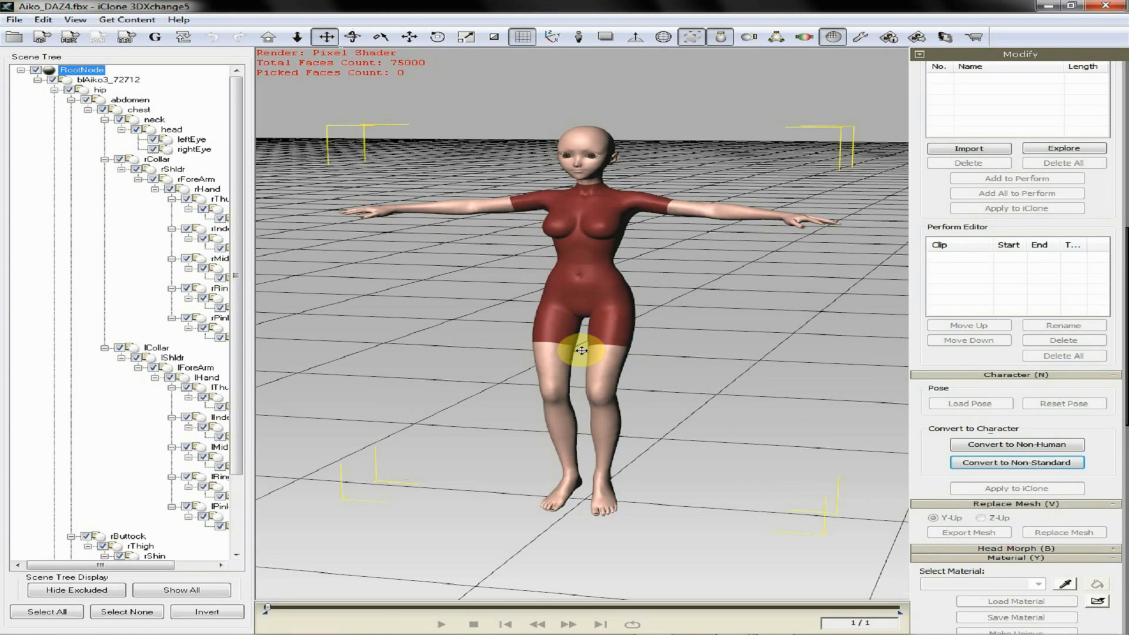
right_click_drag(576, 349, 690, 347)
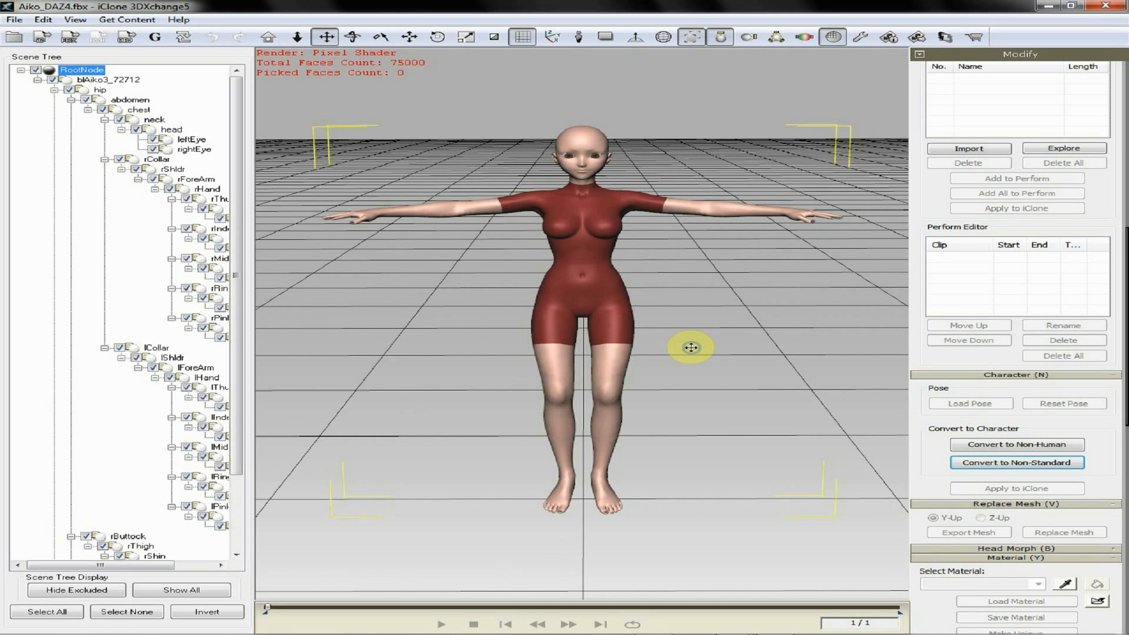
left_click_drag(950, 193, 968, 574)
left_click(1008, 165)
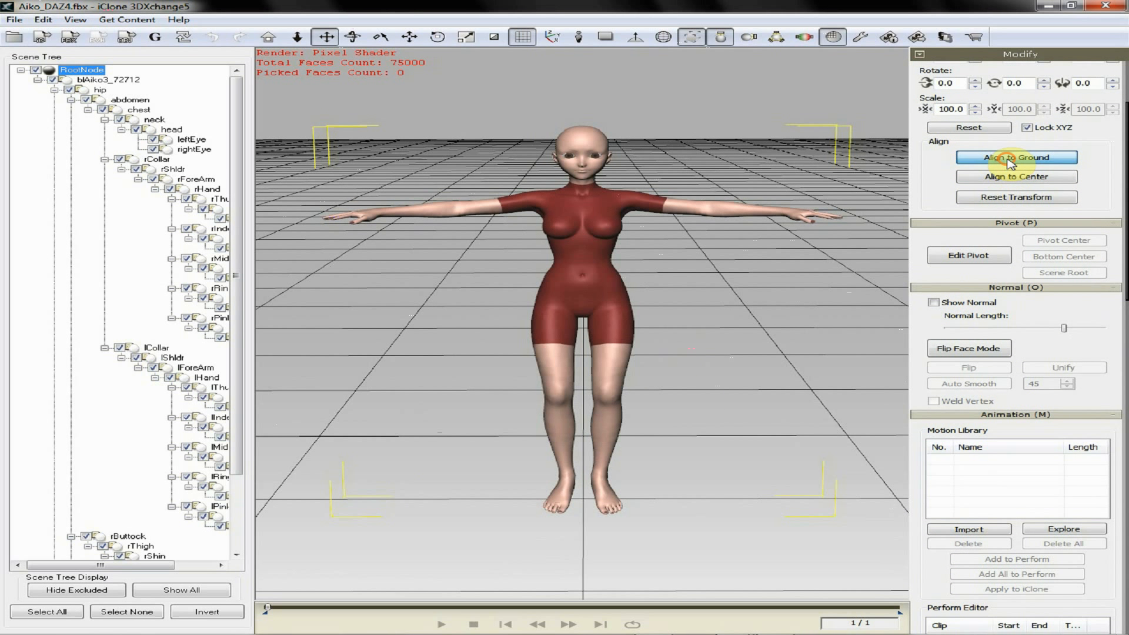
Start the Non-Standard character conversion and load the Aiko.3dxProfile characterization profile from the TPose folder
left_click_drag(950, 586, 922, 267)
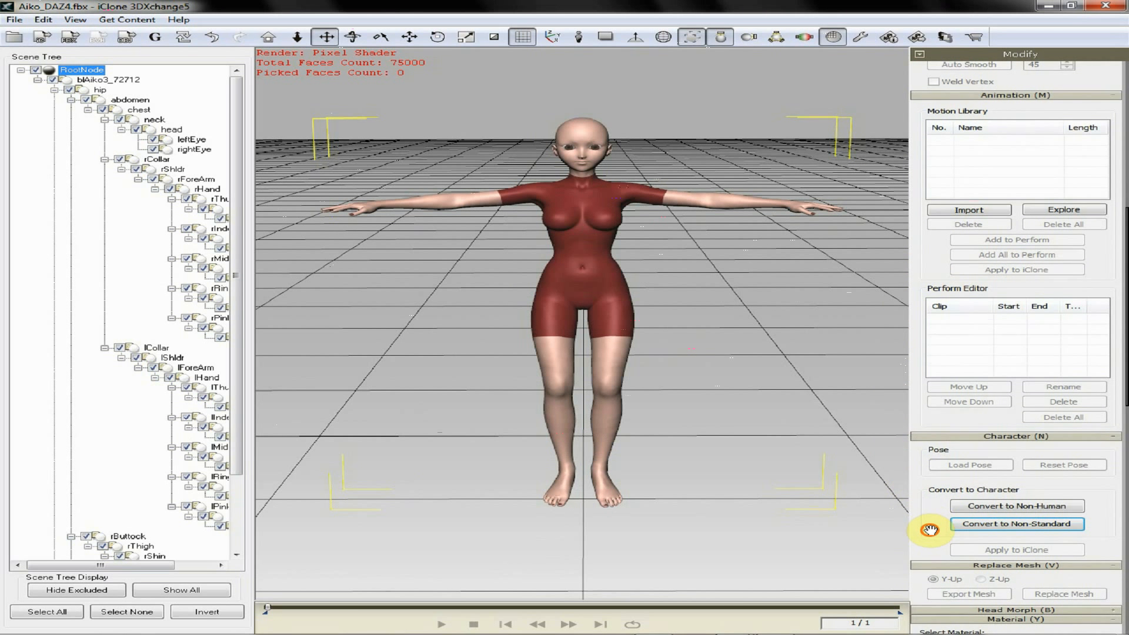
left_click_drag(924, 524, 930, 466)
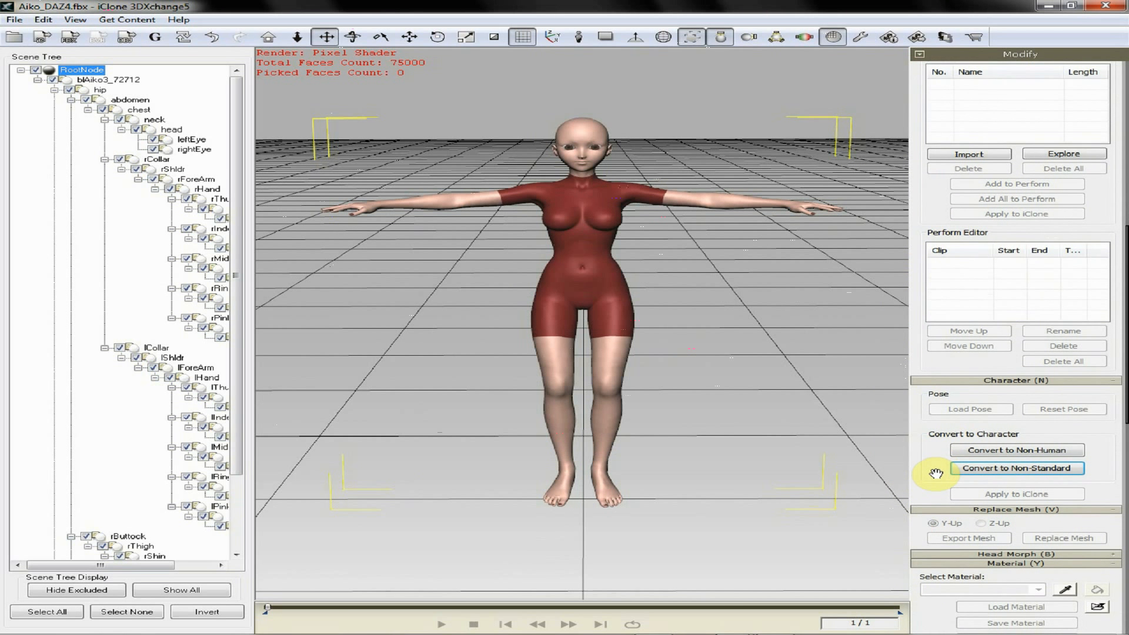
left_click(1005, 470)
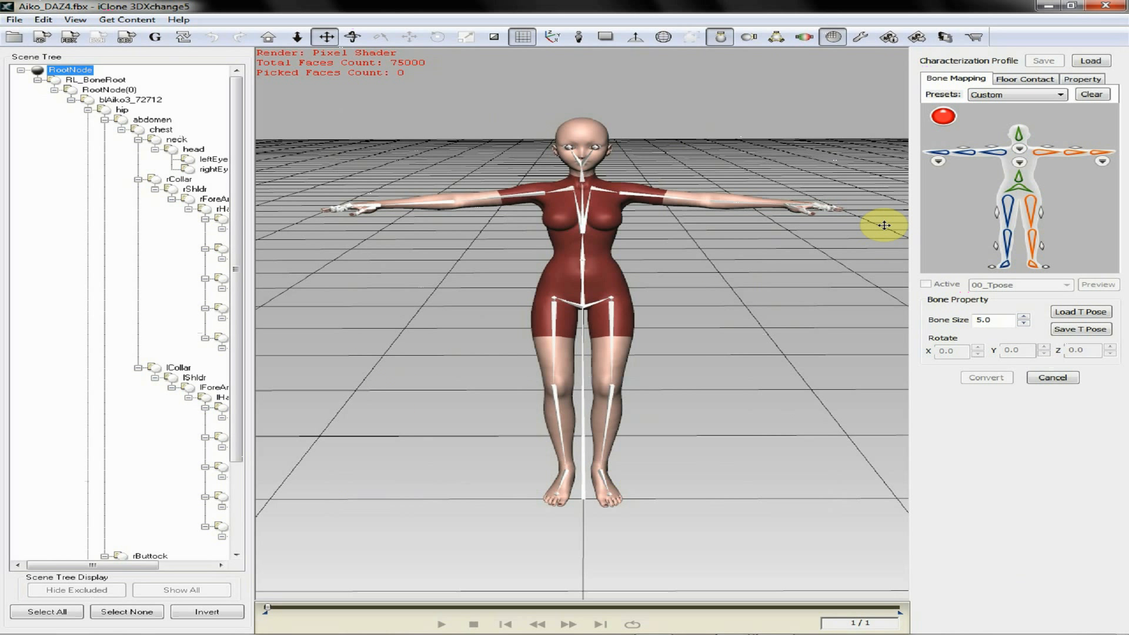
left_click(1089, 61)
left_click(591, 228)
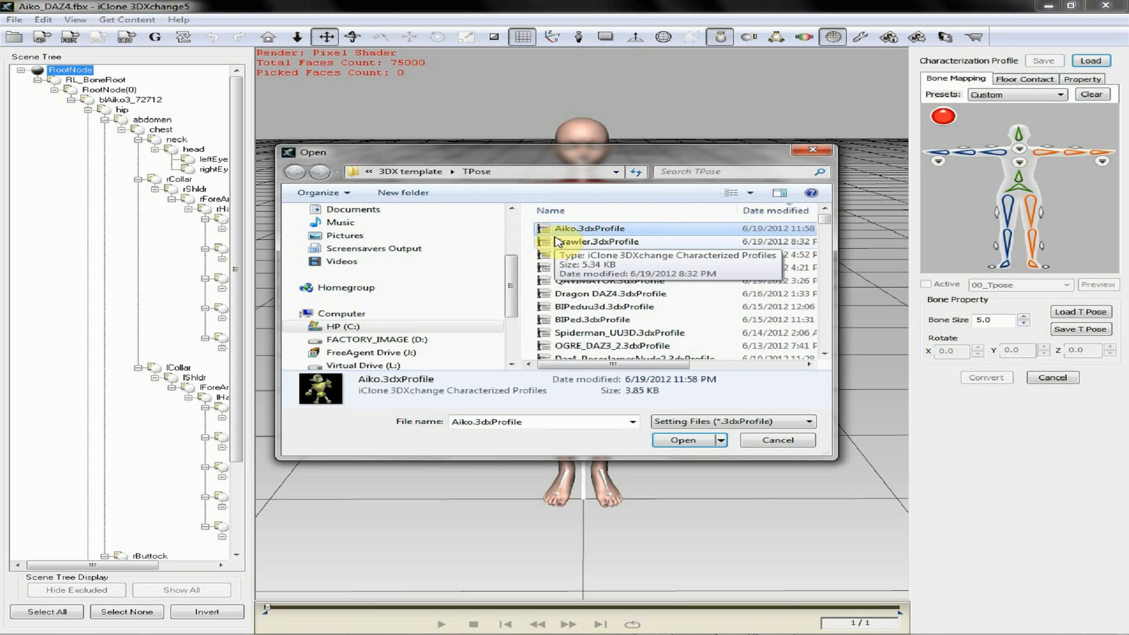
left_click(681, 441)
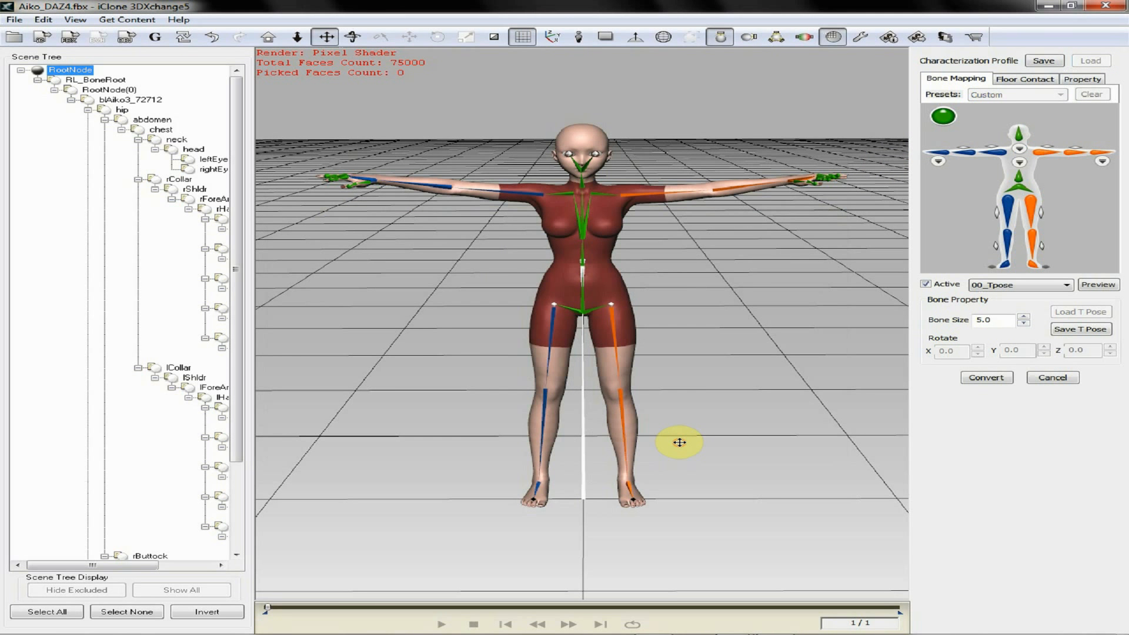
Check the T-pose, hip and feet offsets and floor contact settings, and convert the figure to a Non-Standard character
right_click_drag(751, 388, 735, 276)
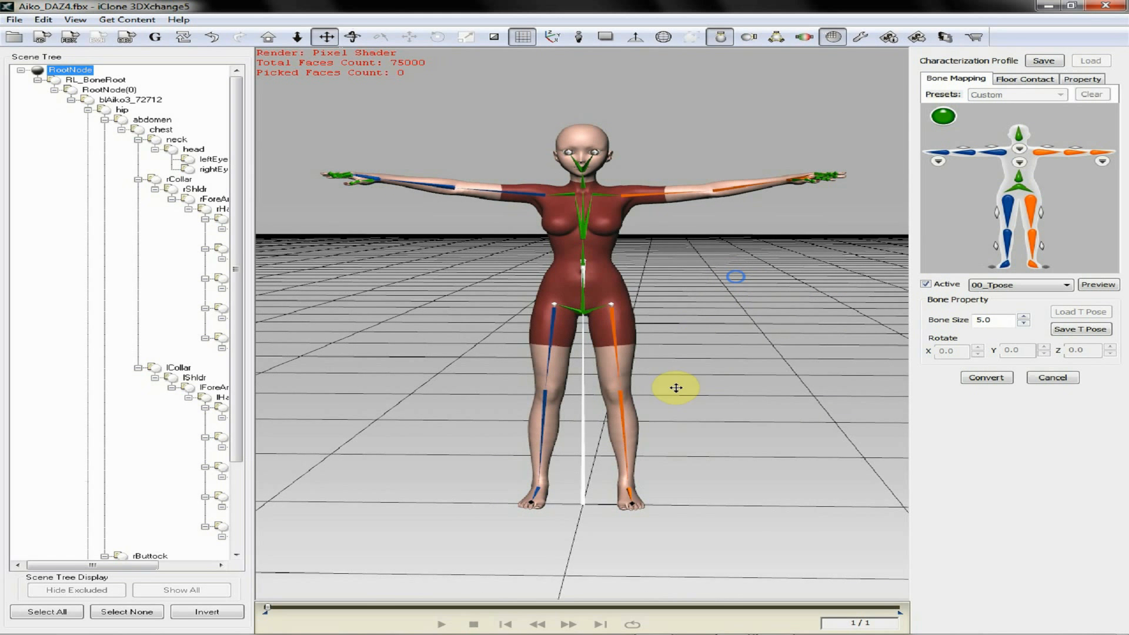
right_click_drag(676, 388, 680, 352)
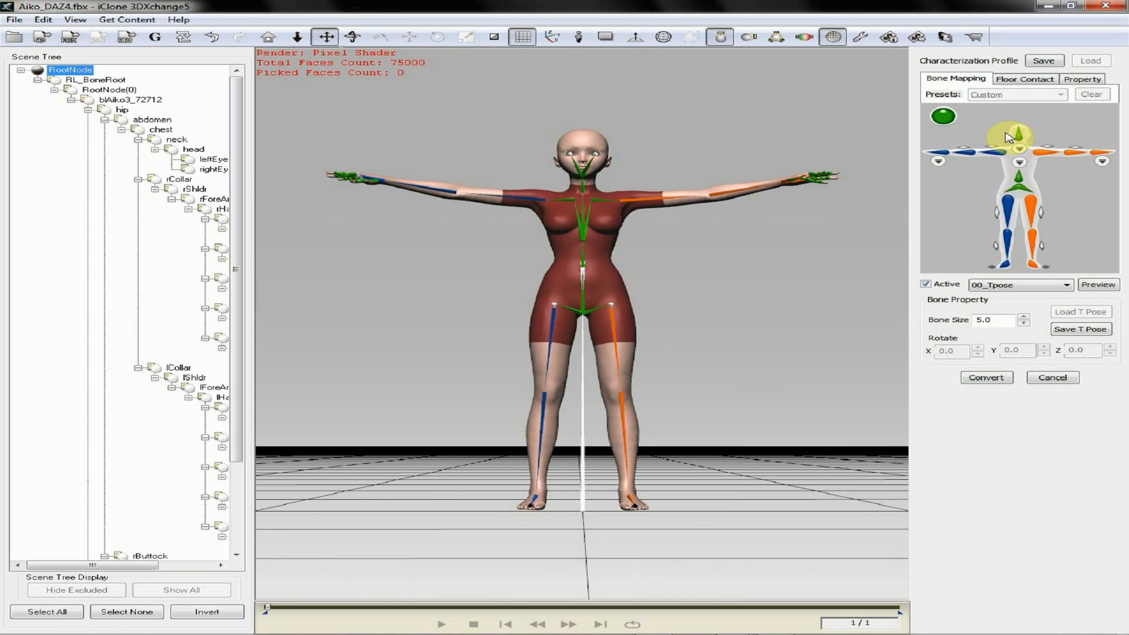
left_click(1085, 79)
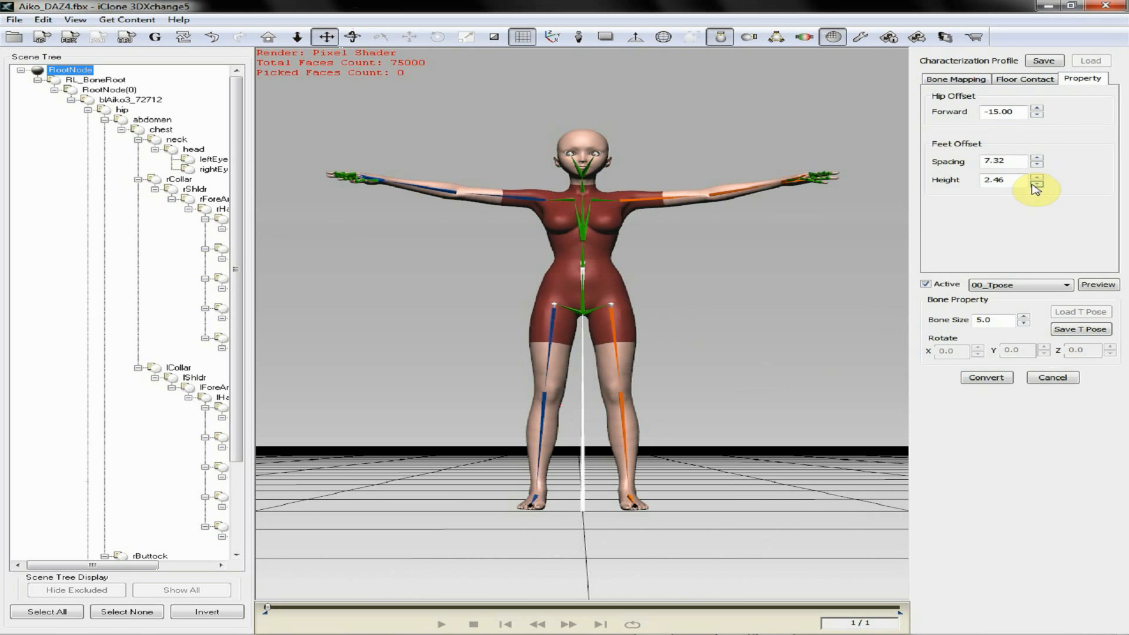
left_click(1030, 78)
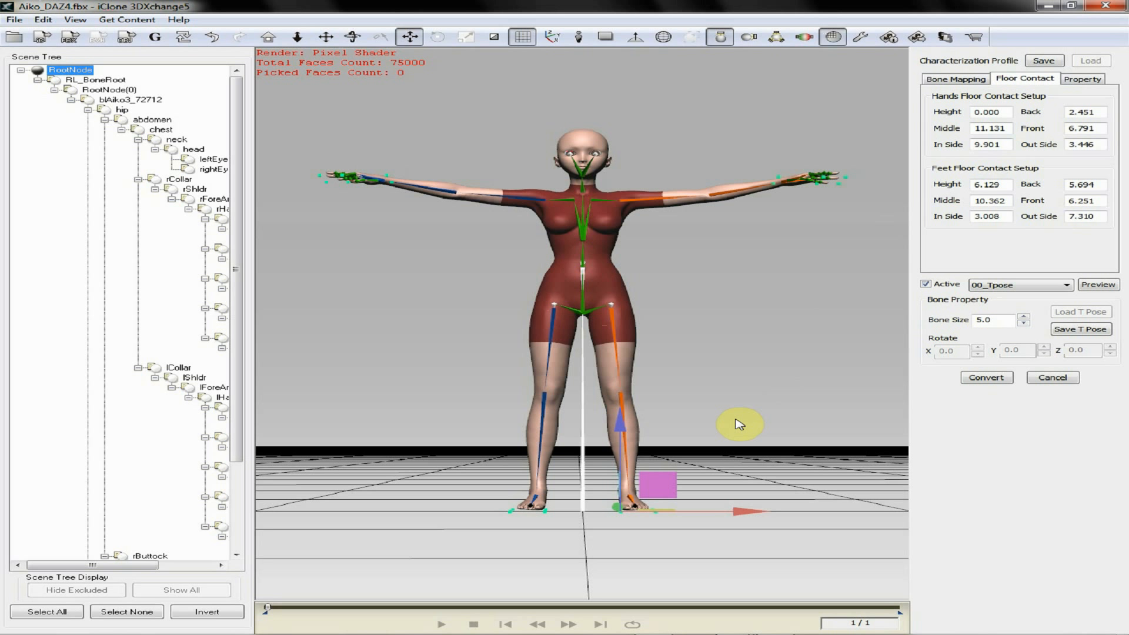
left_click(987, 378)
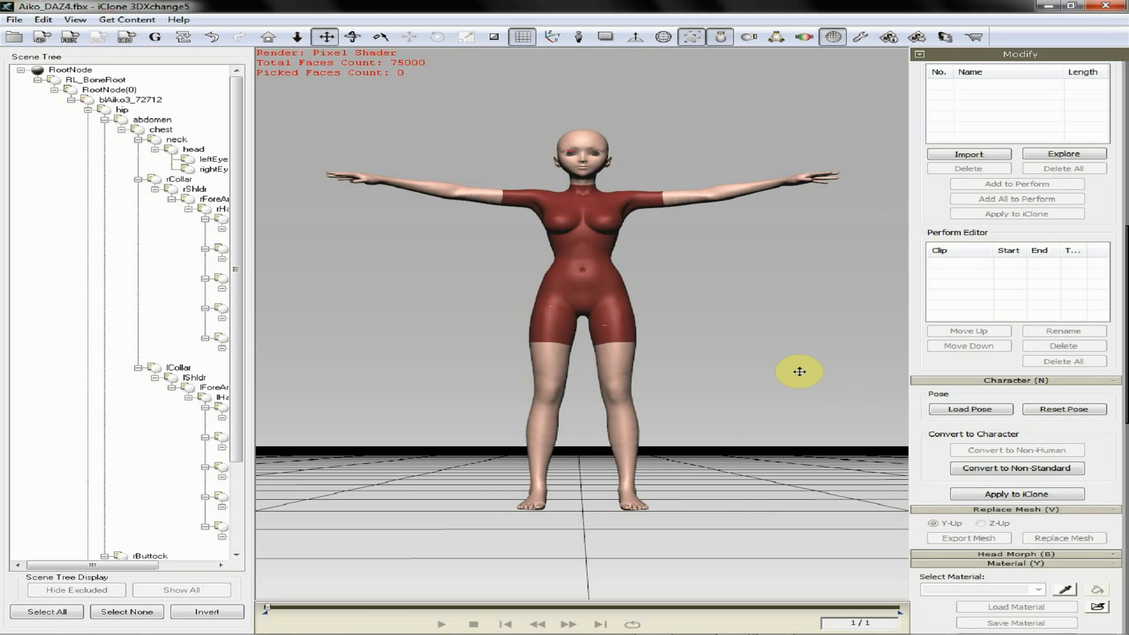
Send the converted Non-Standard Aiko figure to iClone and close the timeline there
right_click_drag(799, 372, 791, 428)
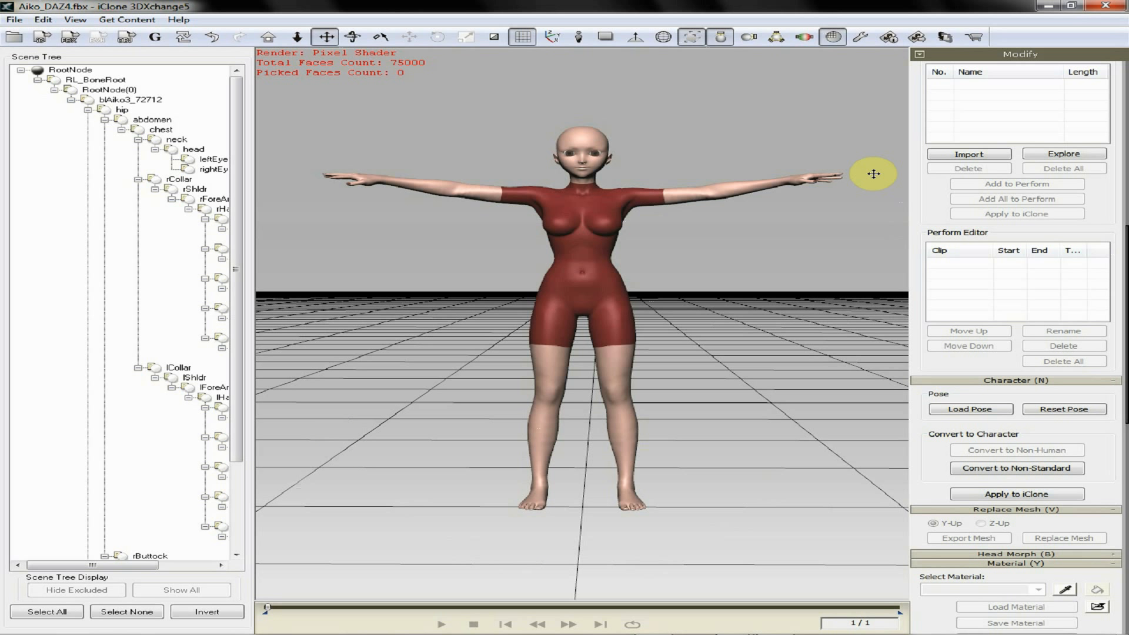
left_click(1021, 495)
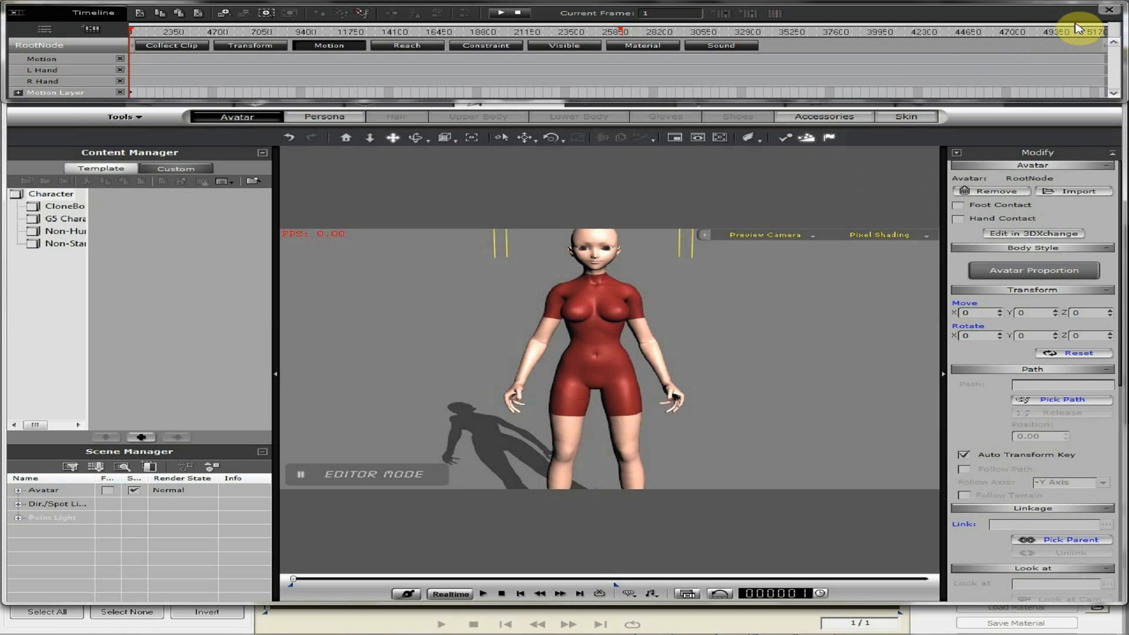
left_click(1108, 10)
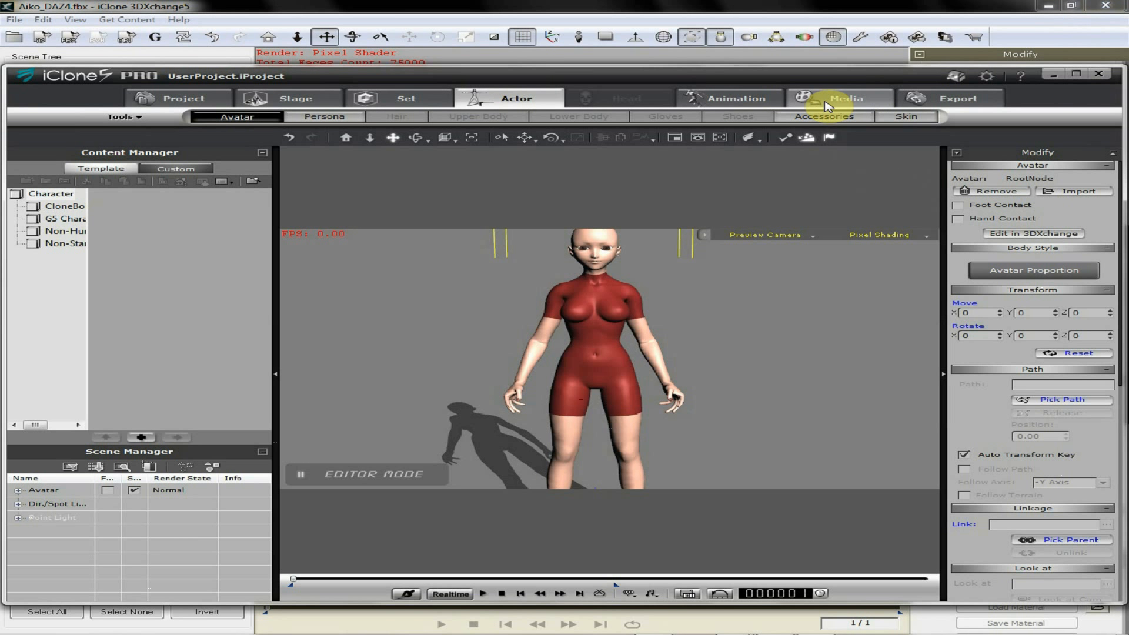
Import the WalkStartandEnd.iMotion file onto the figure and play the motion through to frame 720
left_click(731, 98)
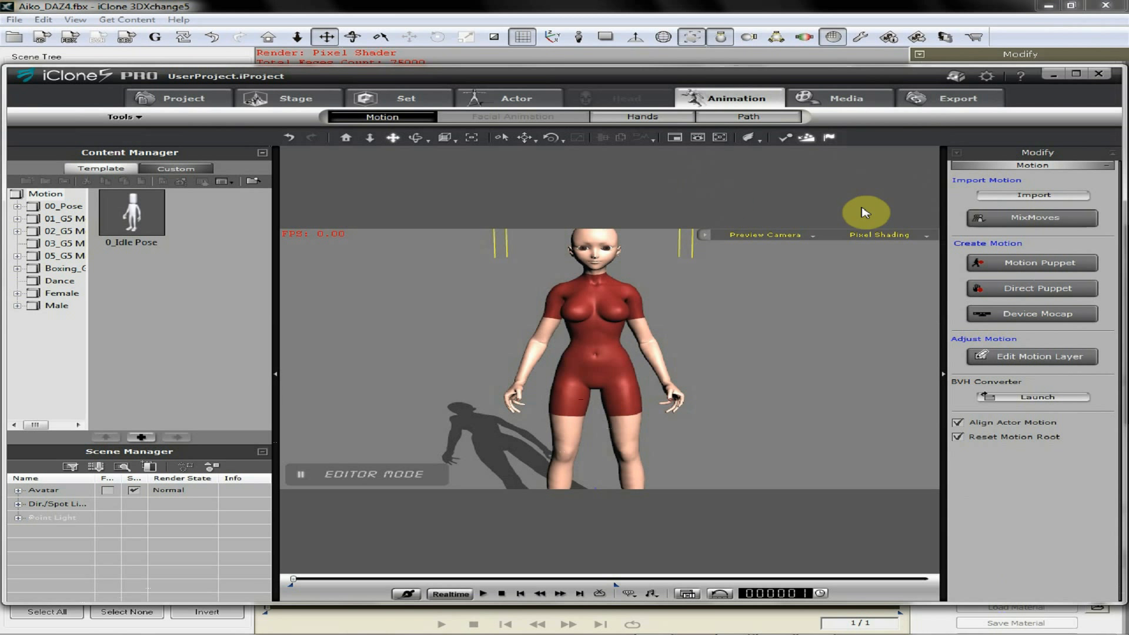
left_click(1001, 197)
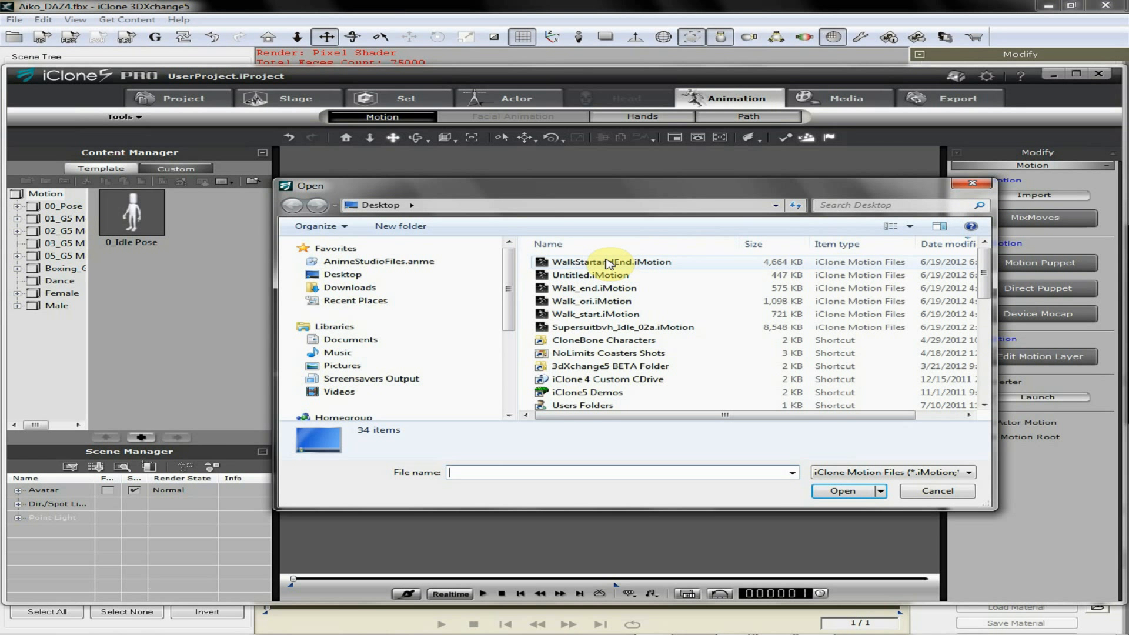
left_click(607, 262)
double_click(623, 262)
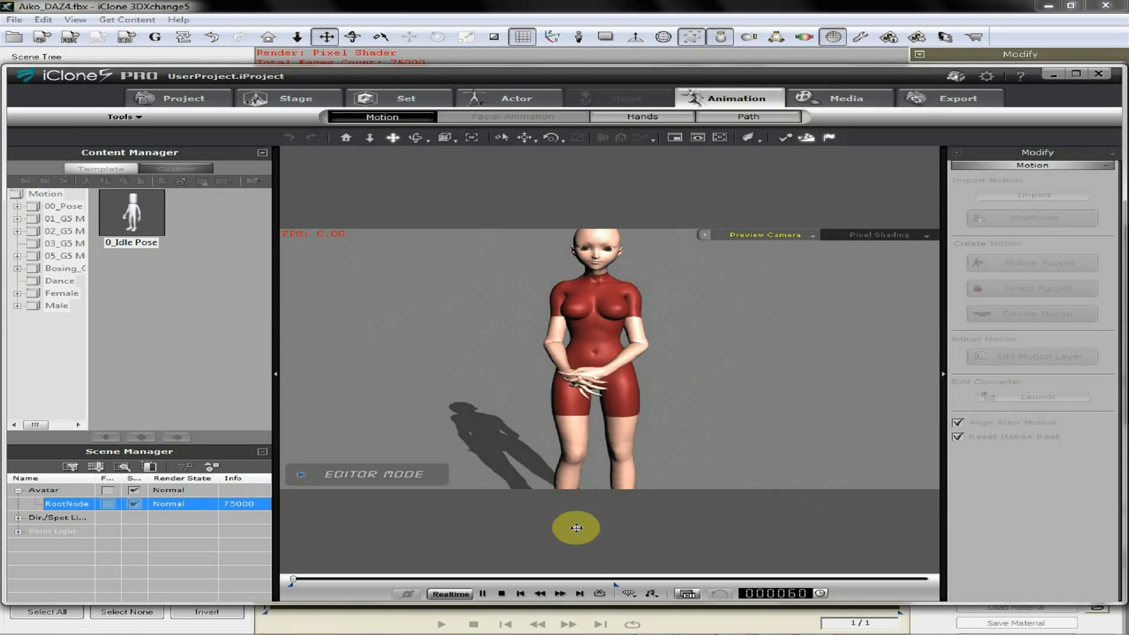
left_click(495, 595)
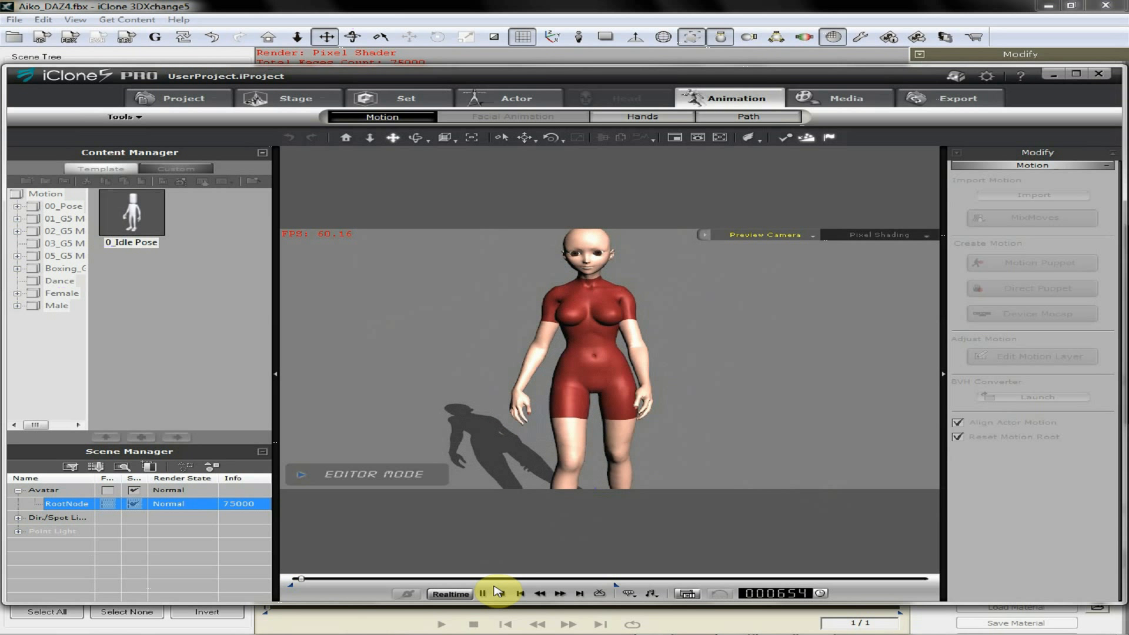
left_click(492, 591)
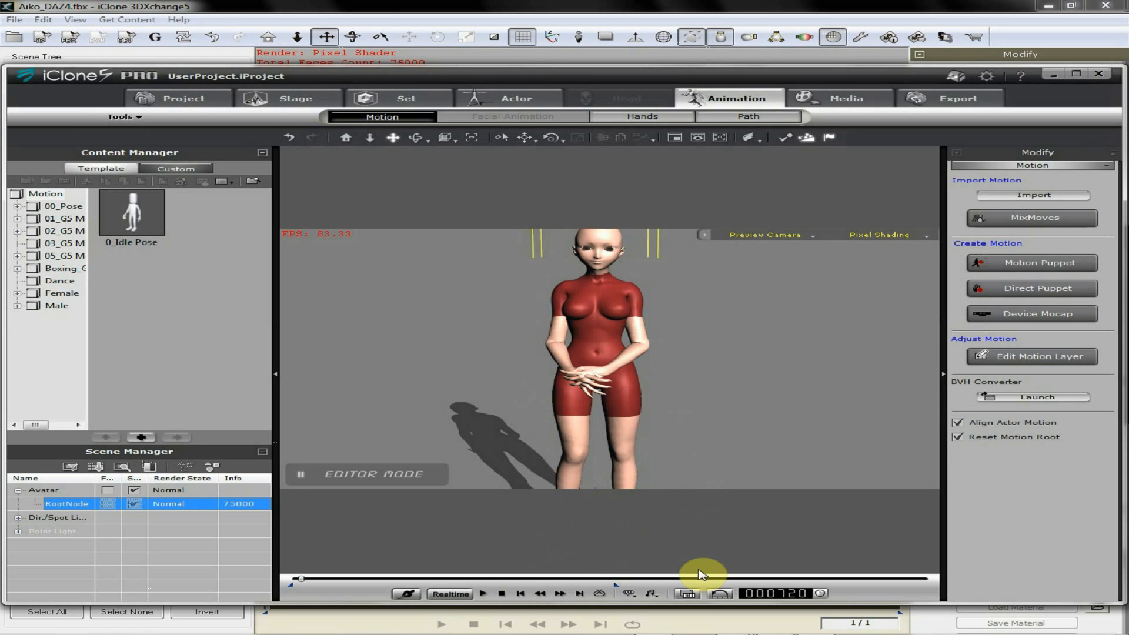
Edit the motion layer at frame 720, repositioning the left arm so the clasped hands move apart
left_click(1025, 357)
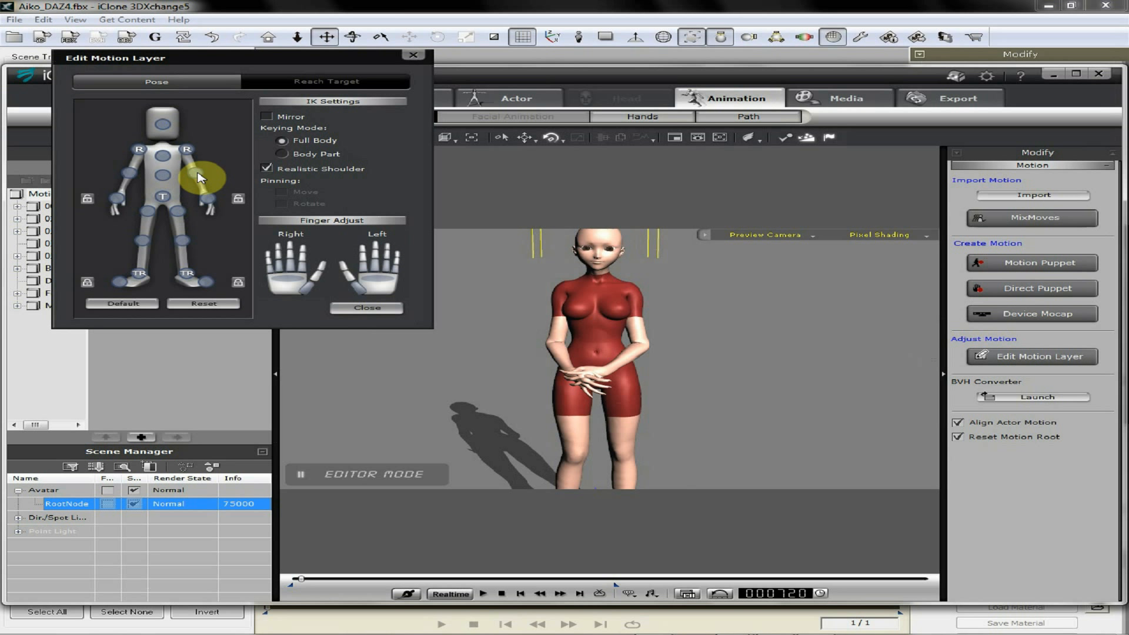
left_click(196, 174)
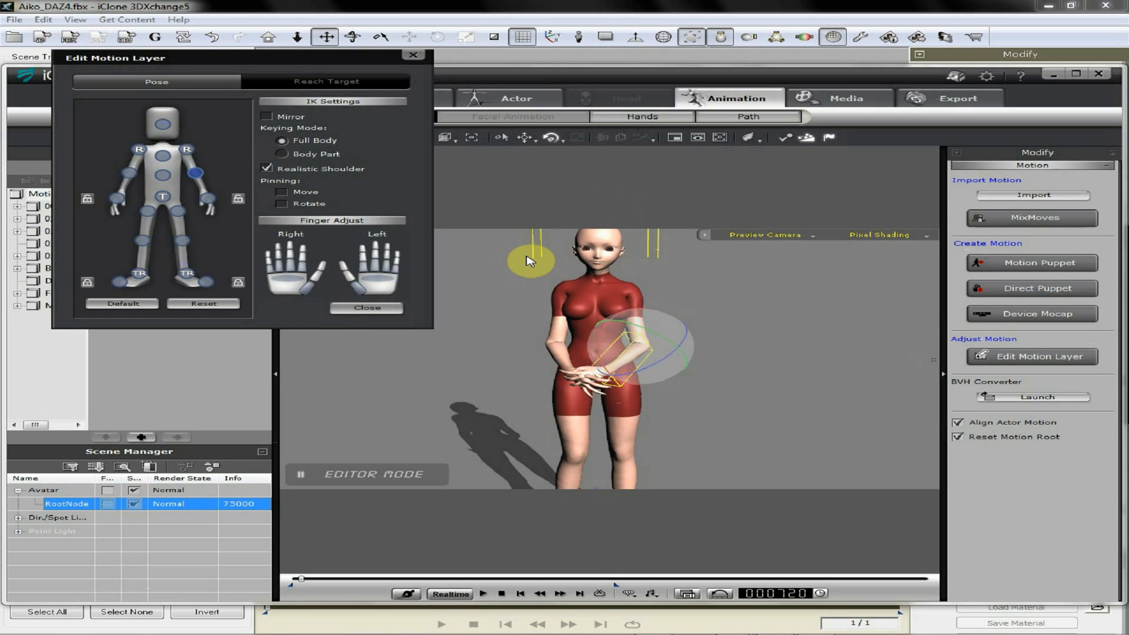
left_click(185, 150)
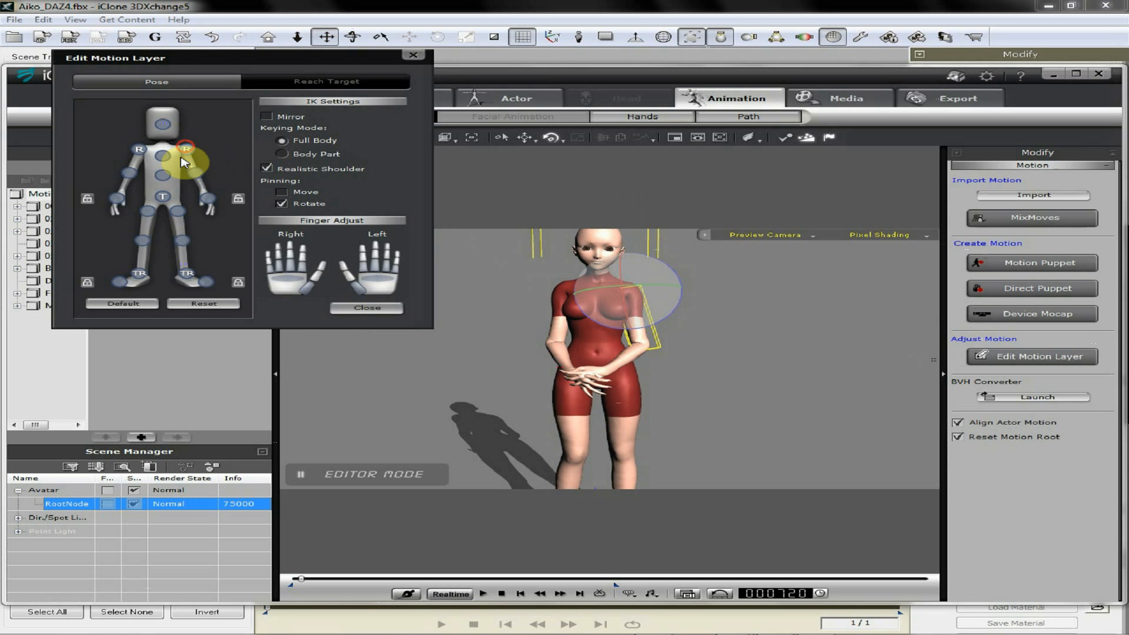
left_click(207, 198)
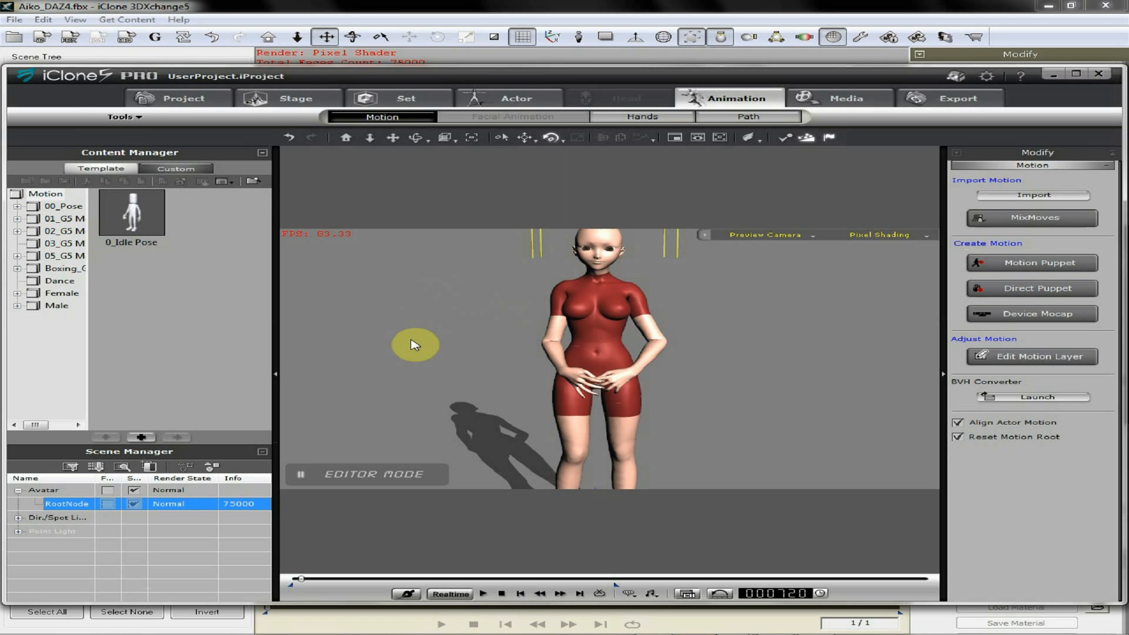
Examine the adjusted arm and hand pose from all sides and at full-body distance
middle_click_drag(415, 345, 897, 352)
middle_click_drag(375, 358, 717, 374)
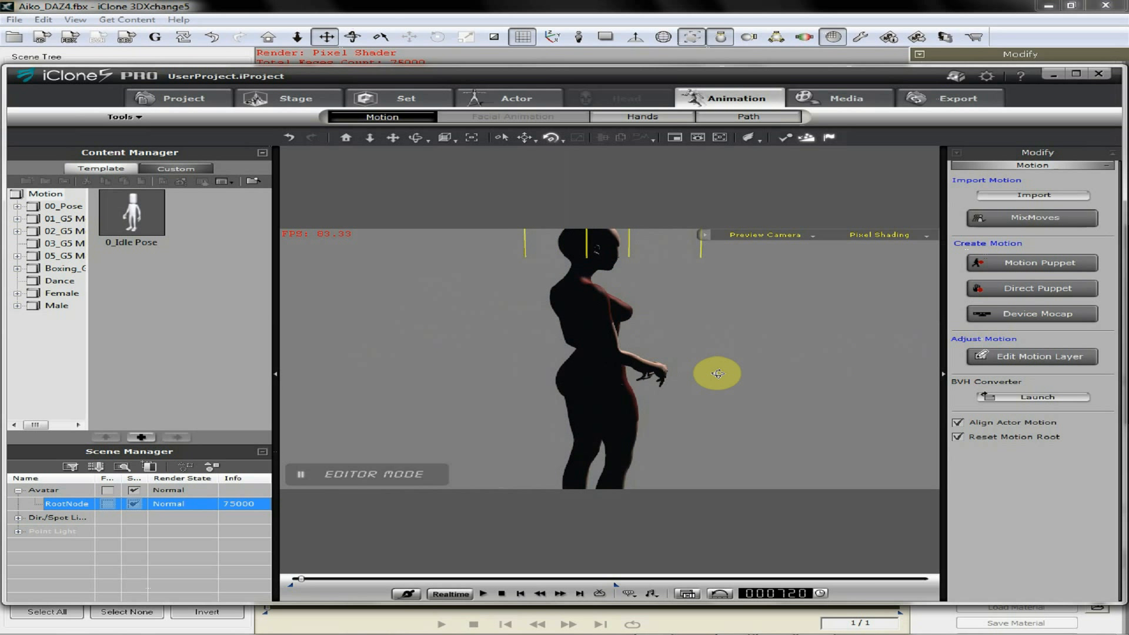
right_click_drag(718, 373, 823, 376)
right_click_drag(398, 356, 834, 355)
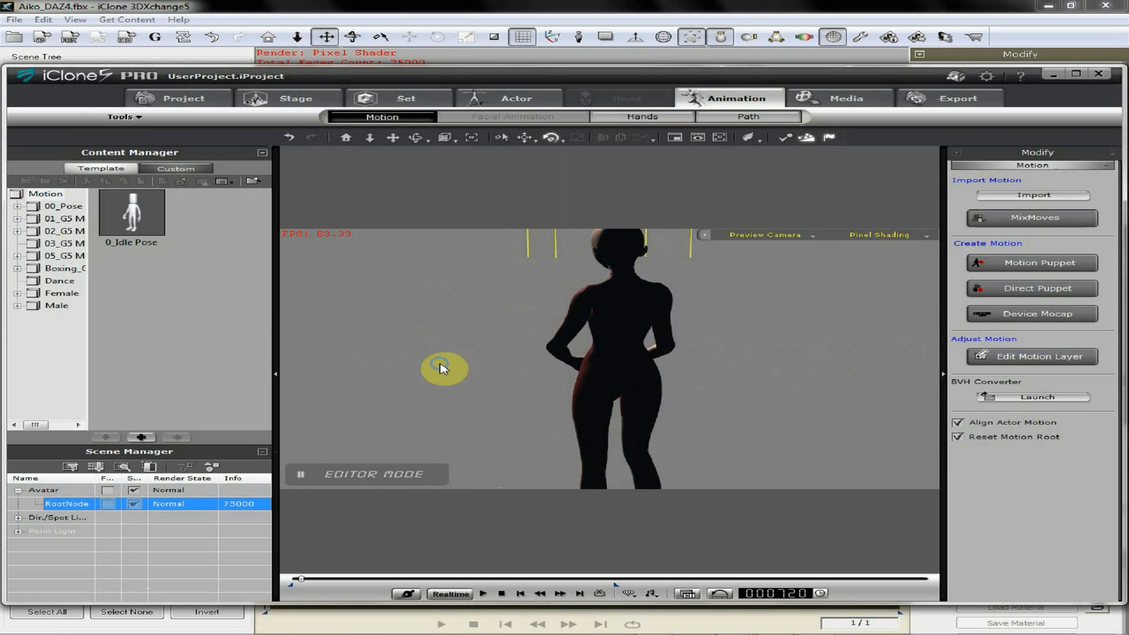
right_click_drag(442, 368, 852, 375)
right_click_drag(466, 380, 857, 390)
right_click_drag(429, 381, 723, 394)
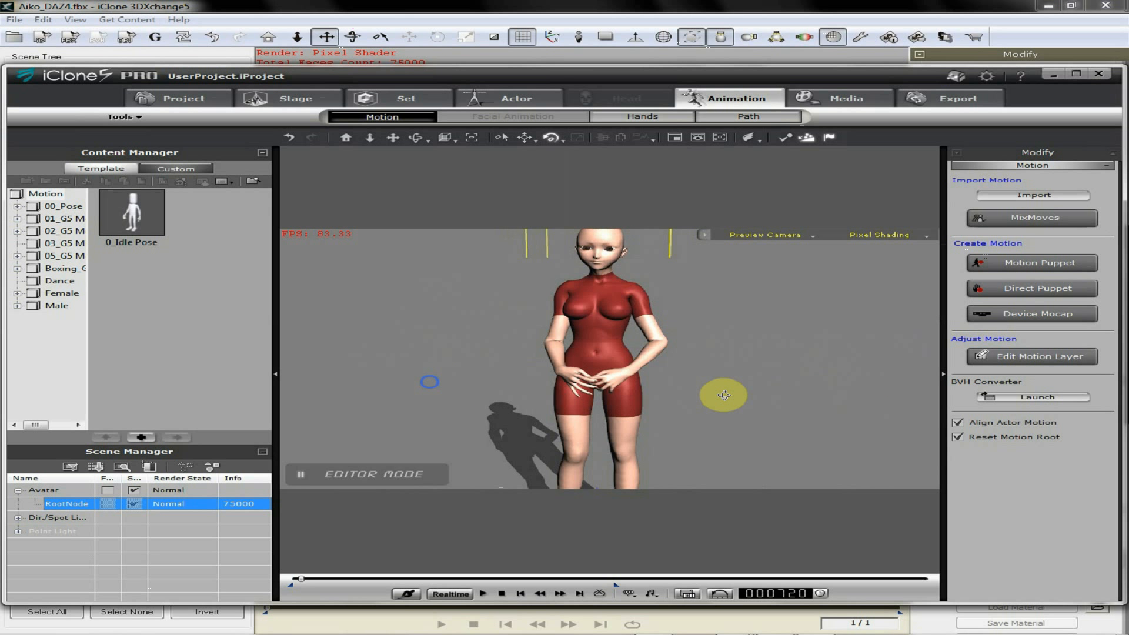
scroll(735, 401, "down", 5)
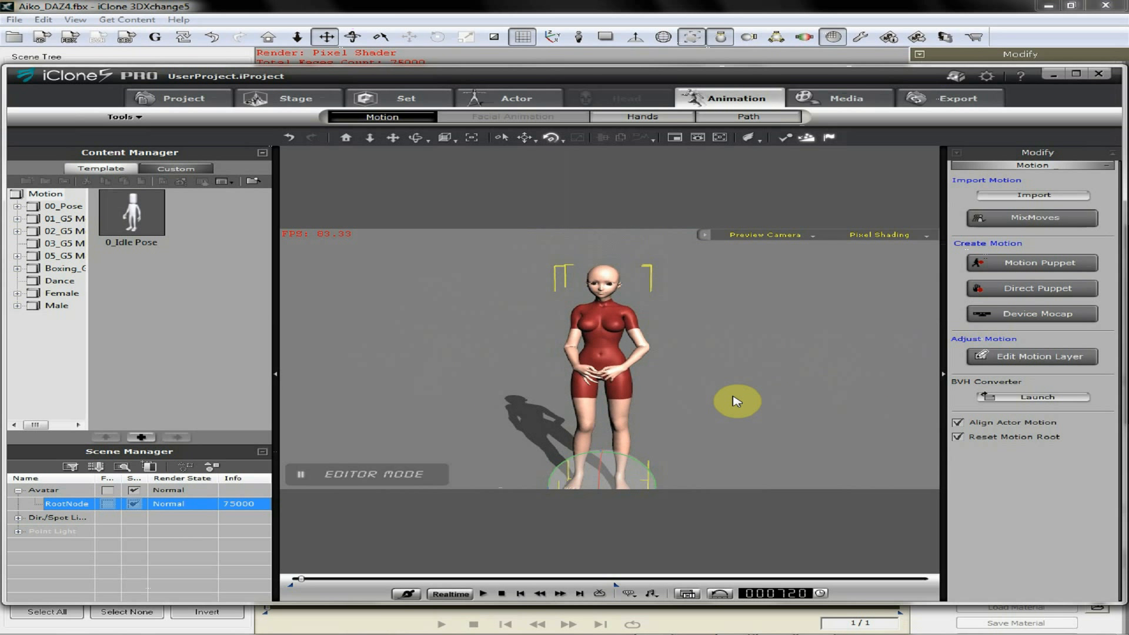
scroll(735, 401, "down", 2)
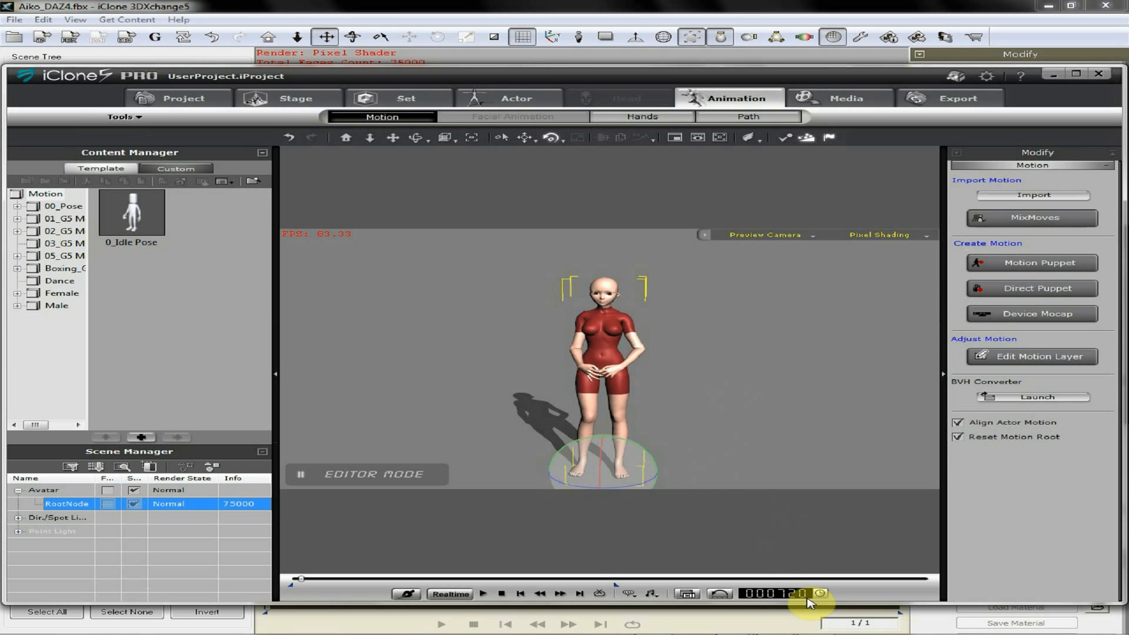
Show the figure's Collect Clip track in the timeline and return to frame 1
left_click(688, 594)
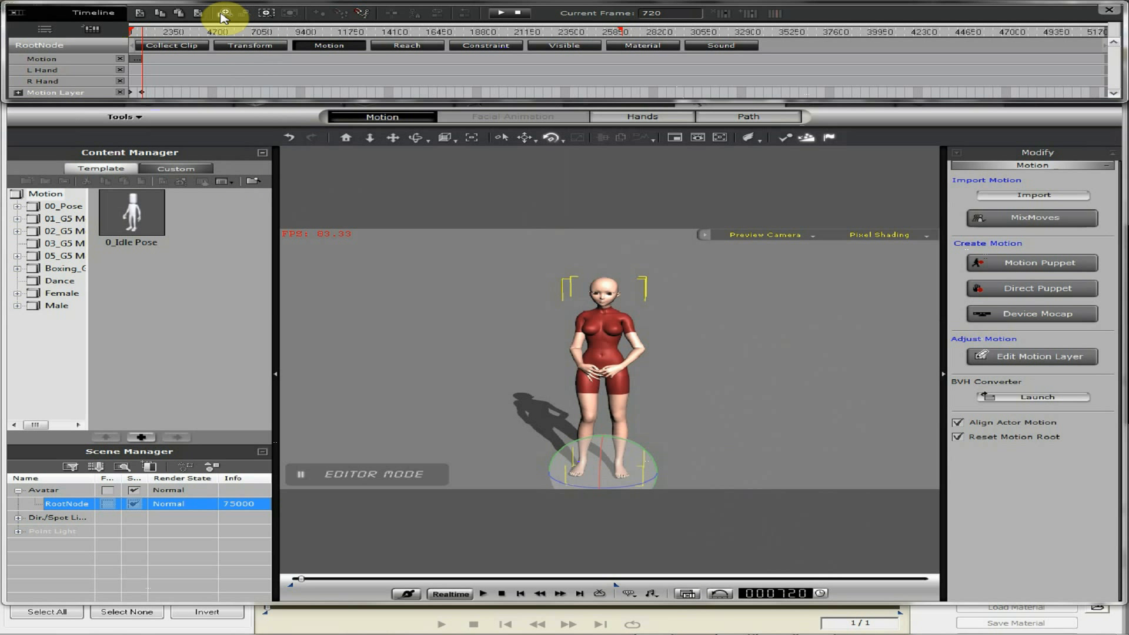
left_click(263, 14)
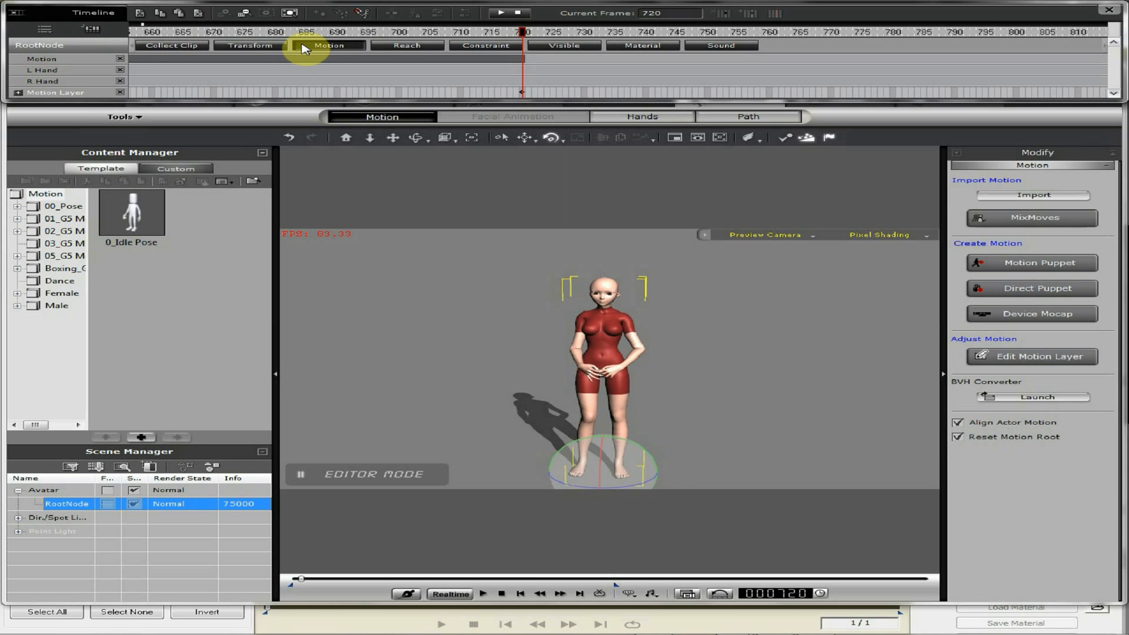
left_click(172, 46)
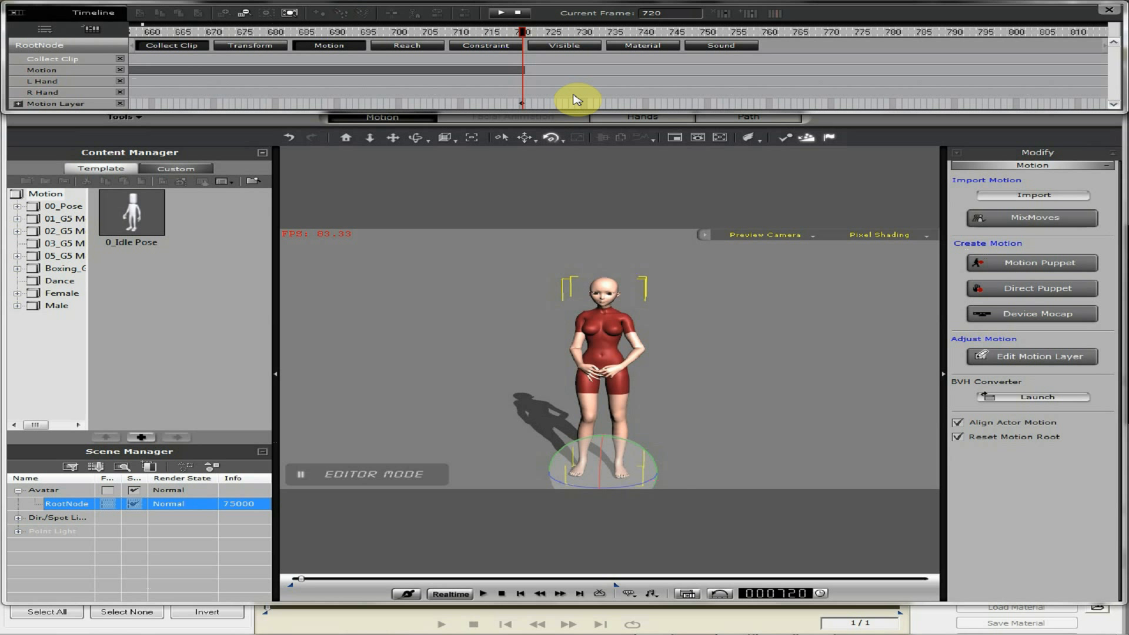
left_click(502, 593)
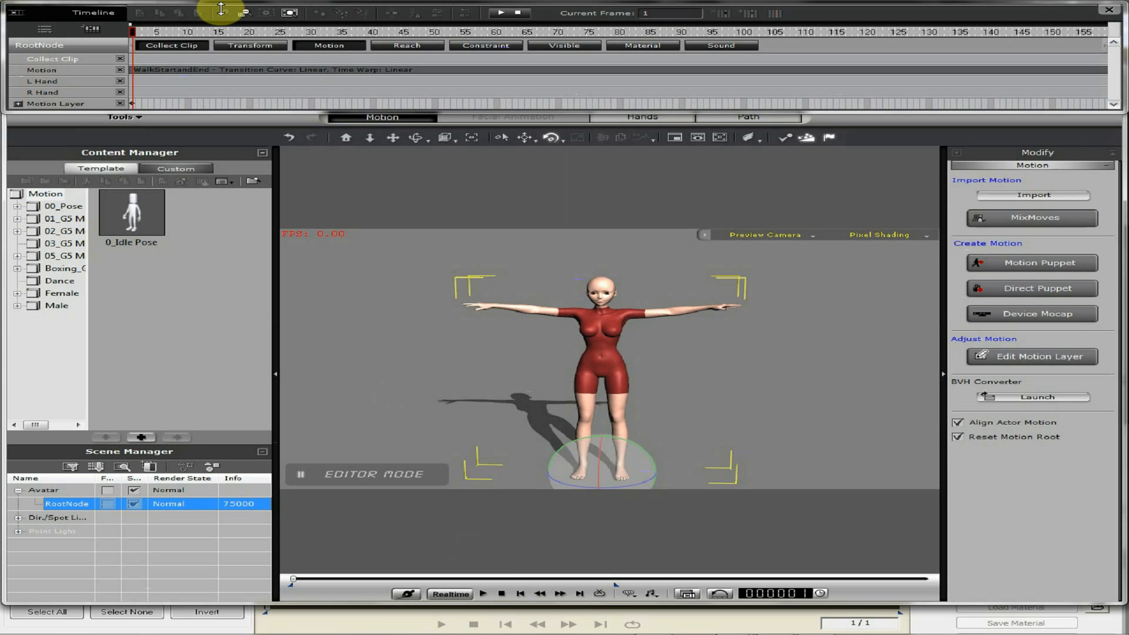
Fit the whole WalkStartandEnd clip in the timeline and go to frame 720
left_click(247, 15)
left_click(247, 16)
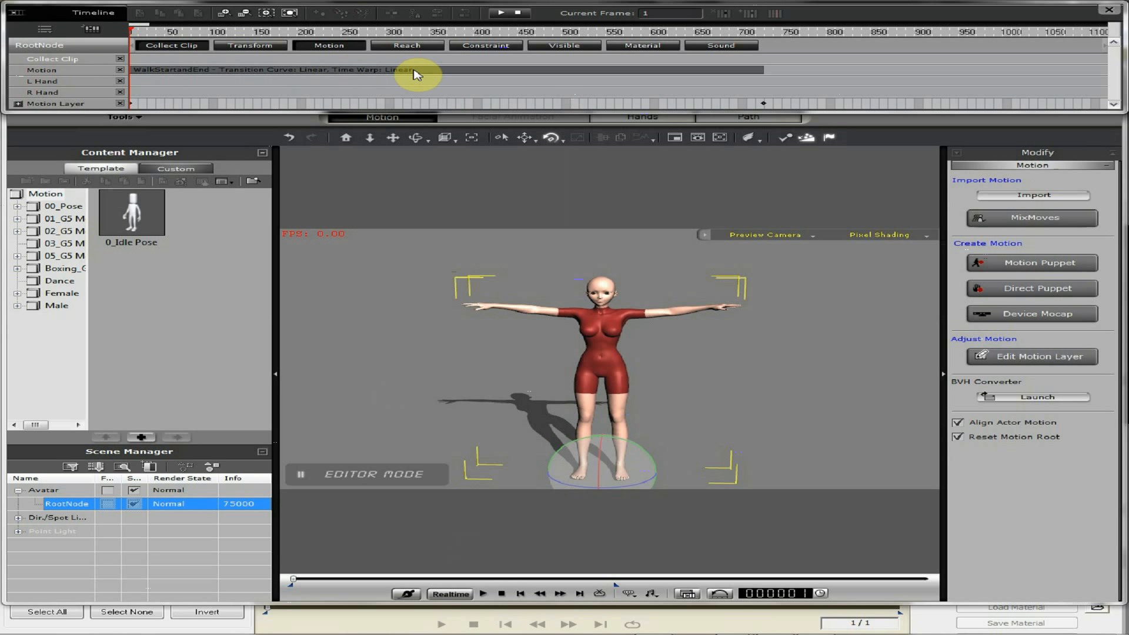
left_click(663, 14)
key("Return")
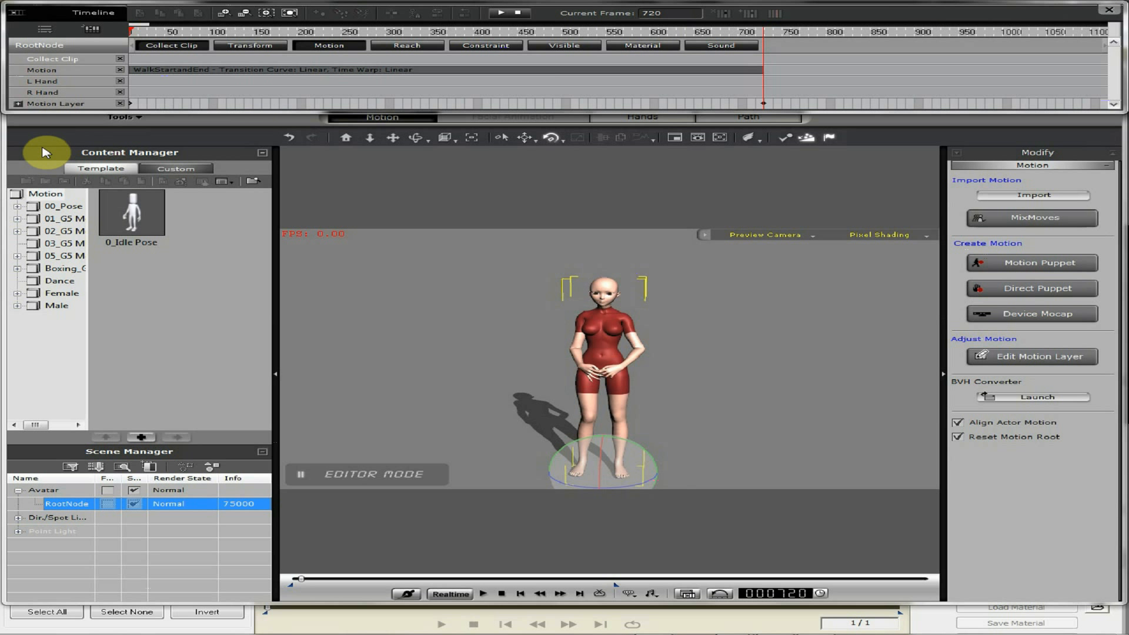
Copy the motion layer key at frame 1 to frame 656 and play the motion from there
left_click(132, 108)
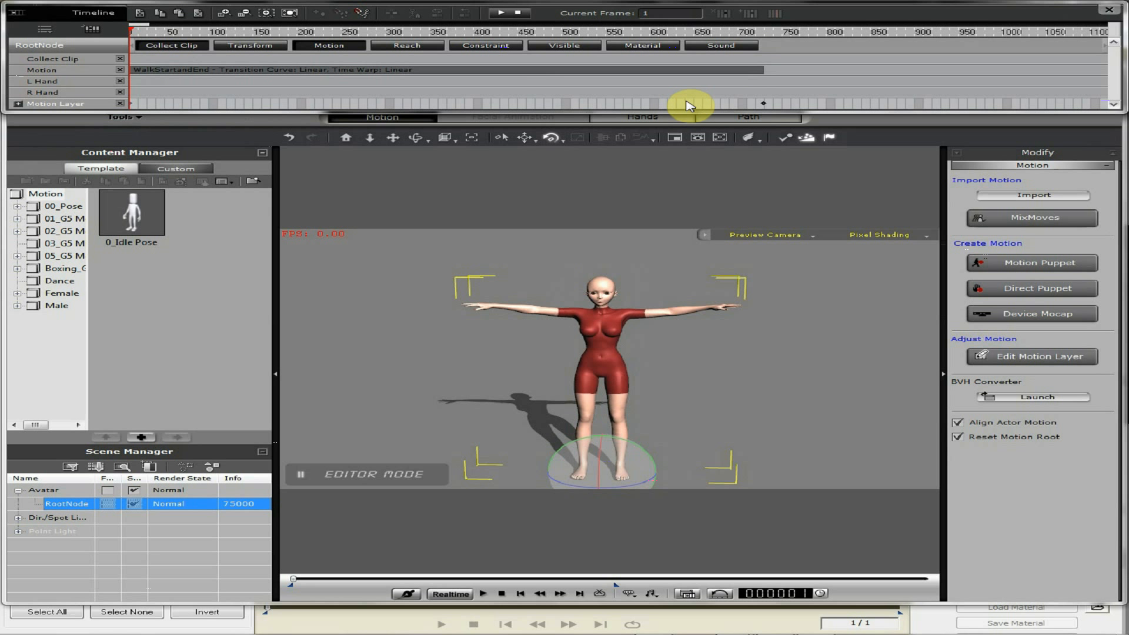
left_click(739, 103)
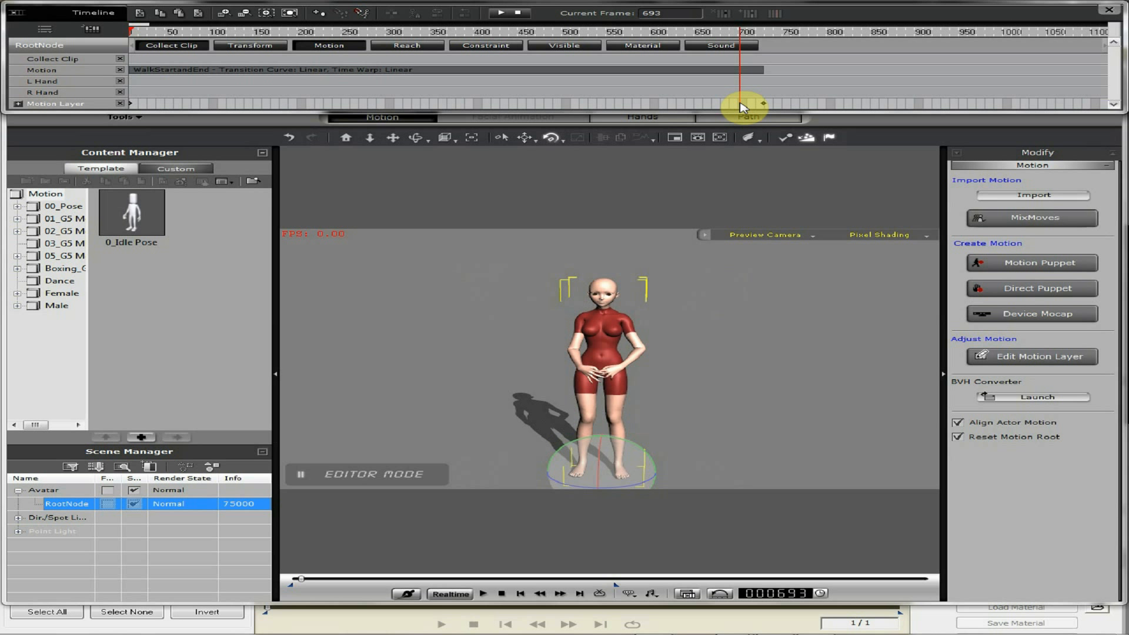
left_click(176, 16)
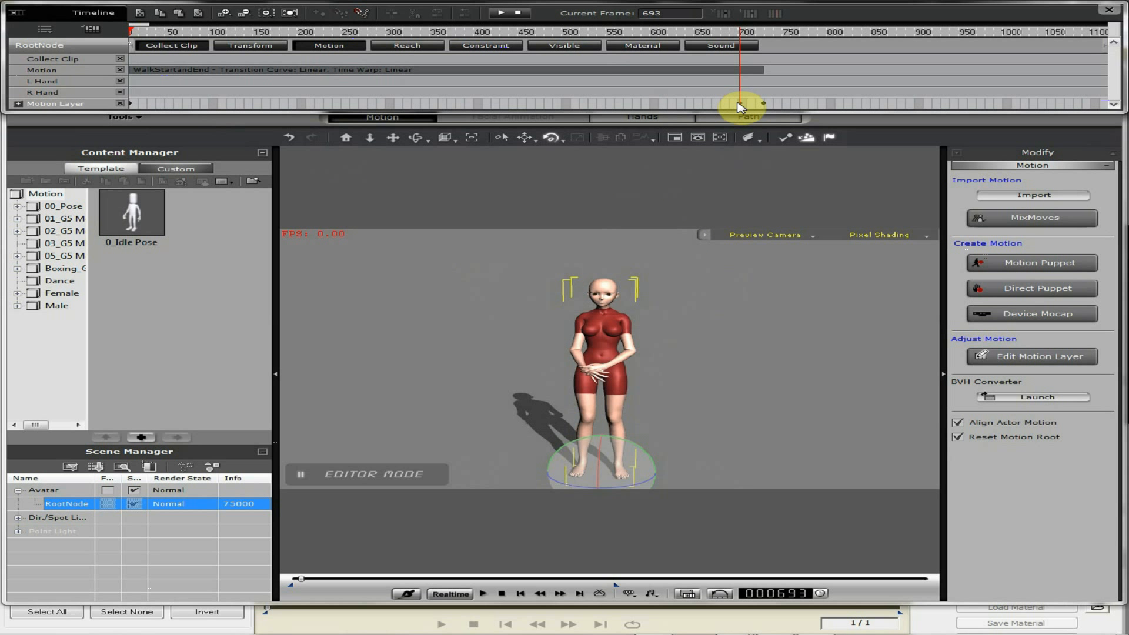
left_click(711, 108)
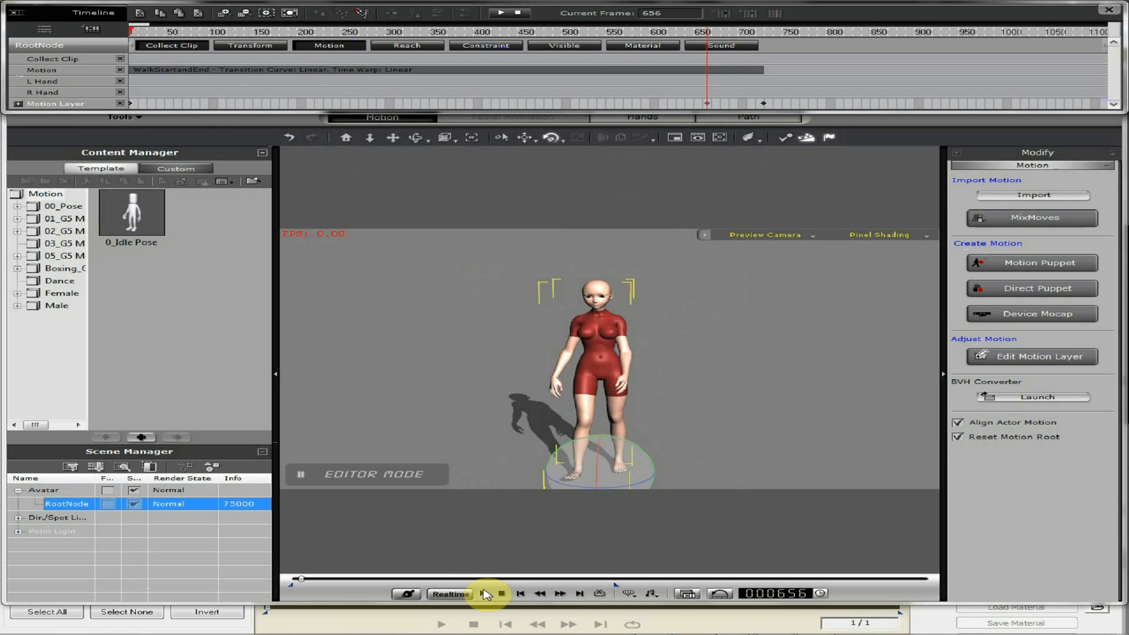
left_click(484, 593)
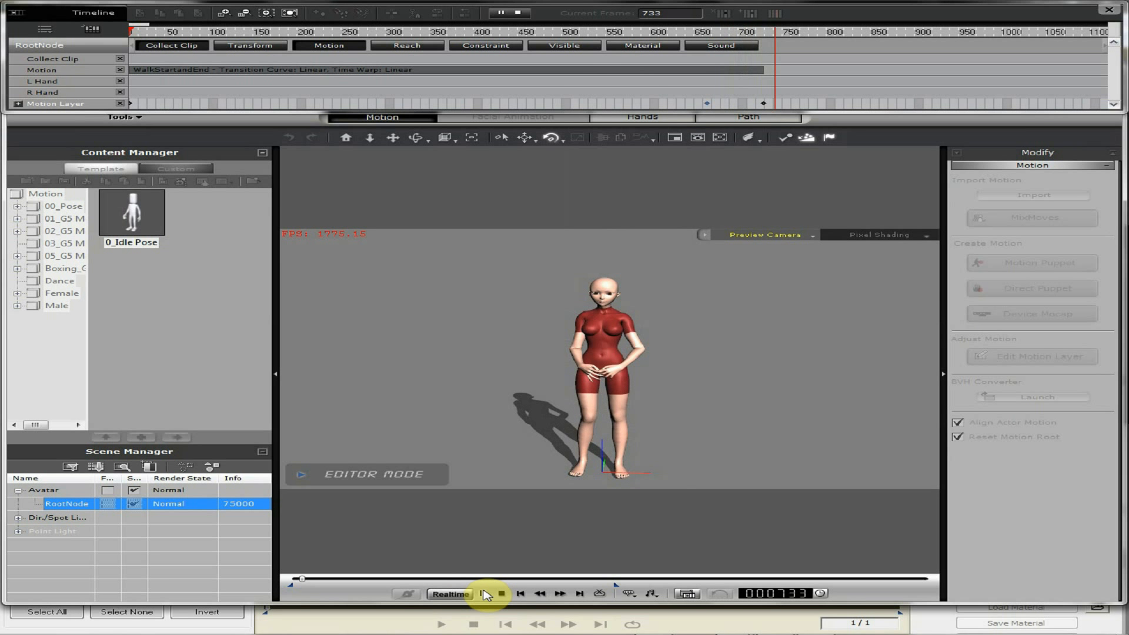
Move the motion layer key at frame 720 to frame 699 and replay the motion from frame 650
left_click(760, 106)
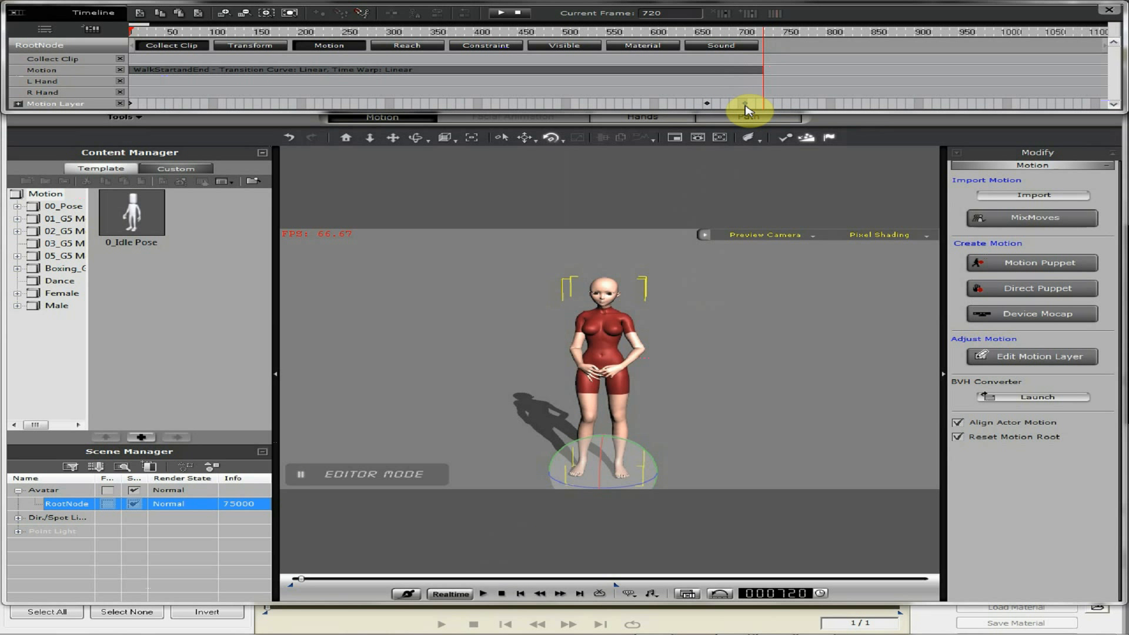
left_click(704, 106)
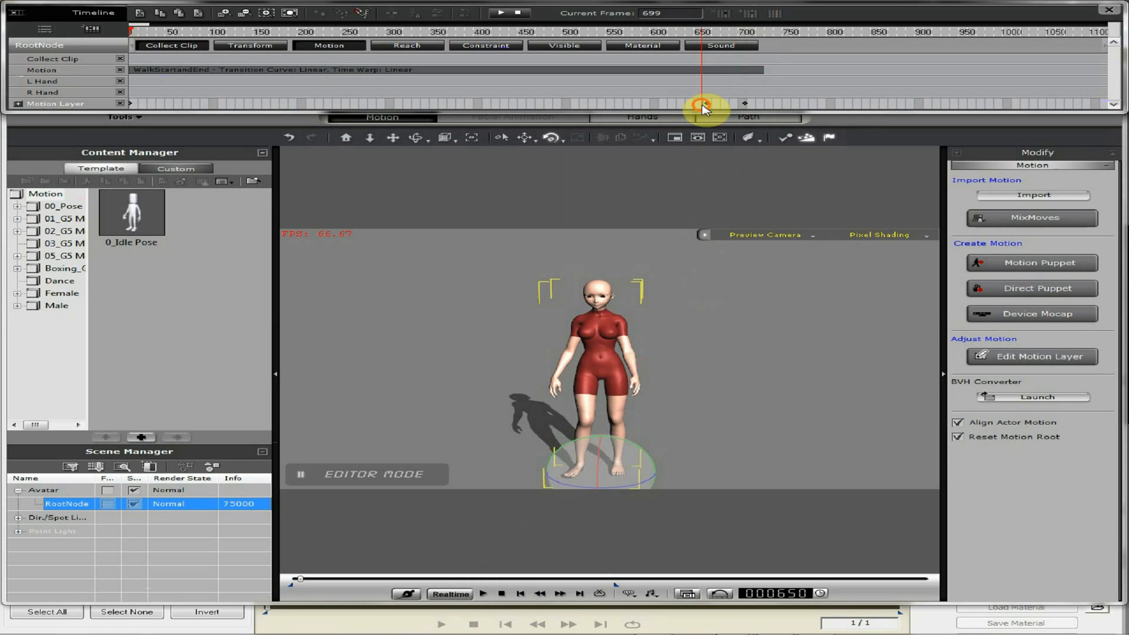
left_click(483, 594)
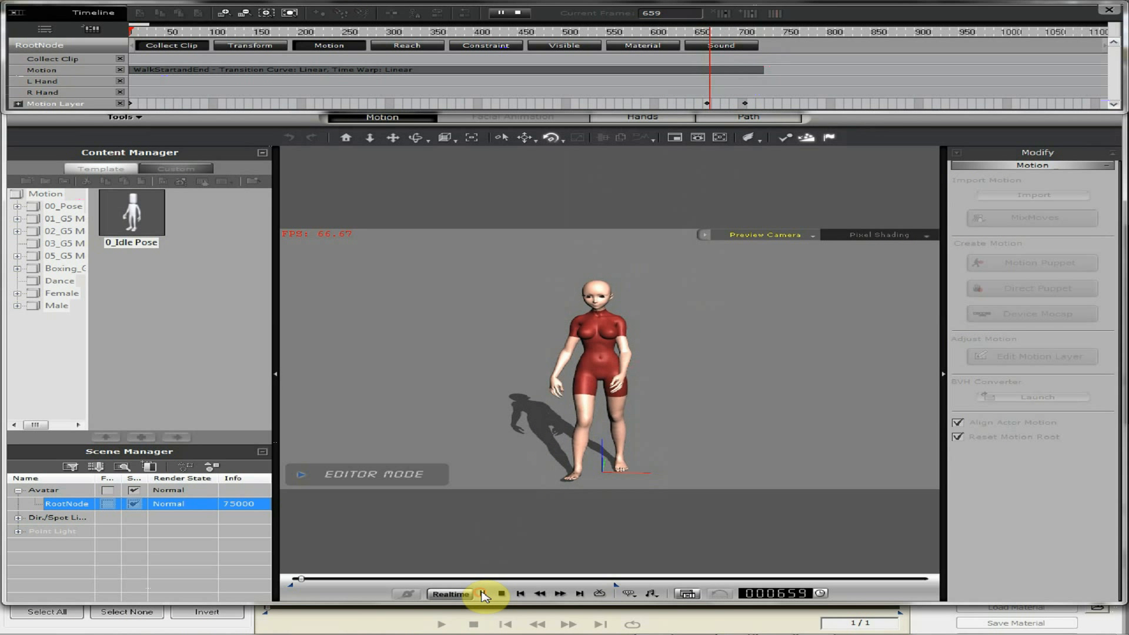
left_click(483, 593)
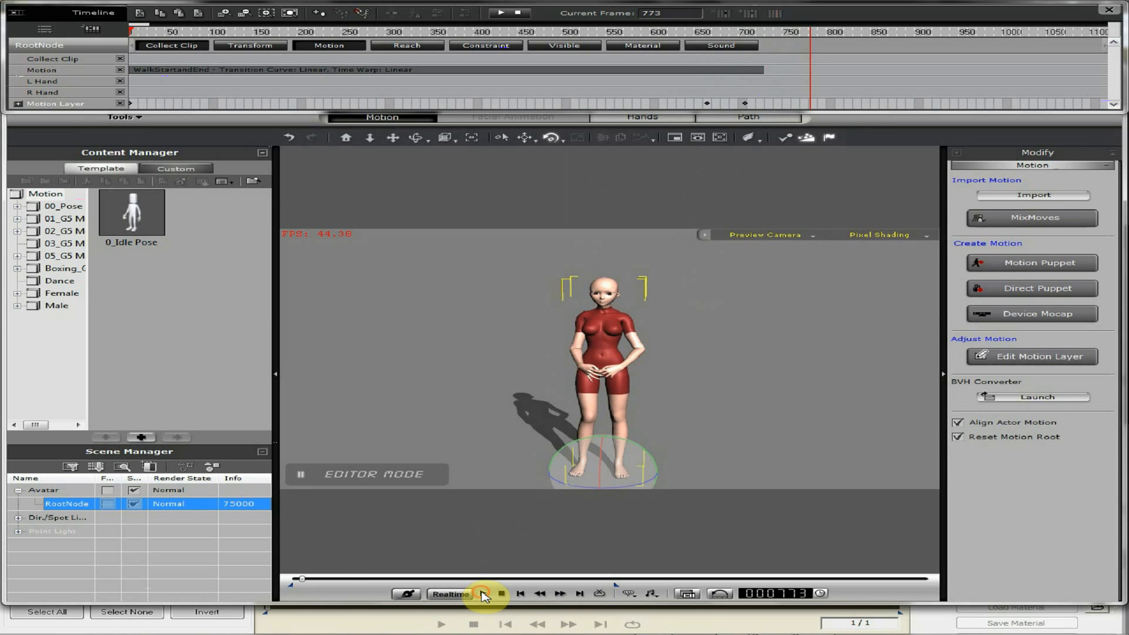
left_click(502, 594)
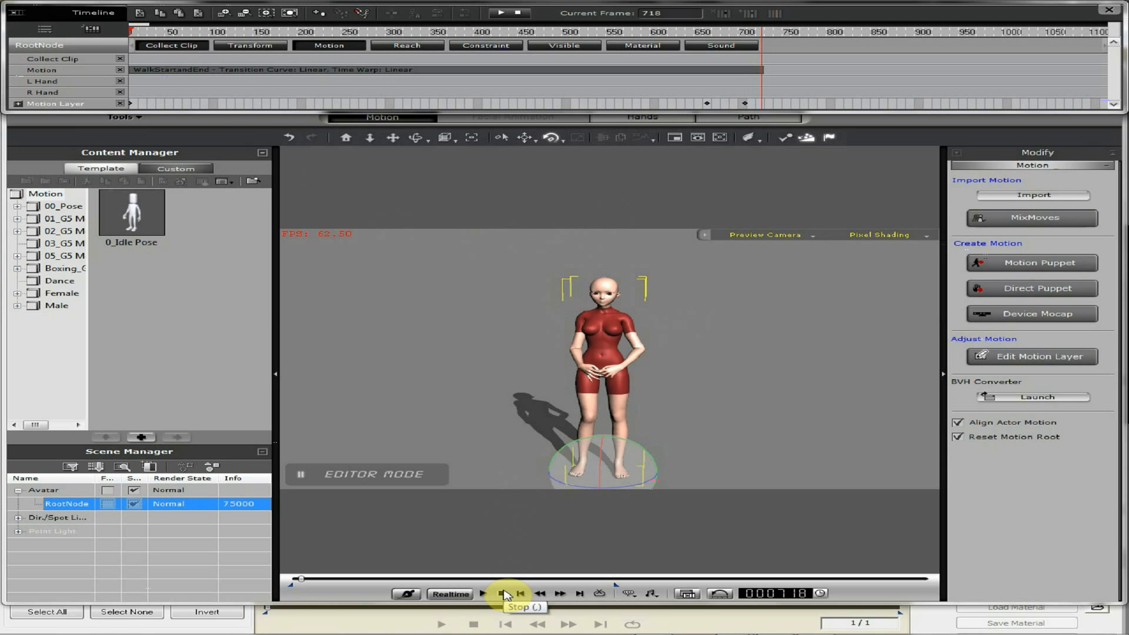
Close the timeline and bring up the figure's avatar settings
left_click(1108, 10)
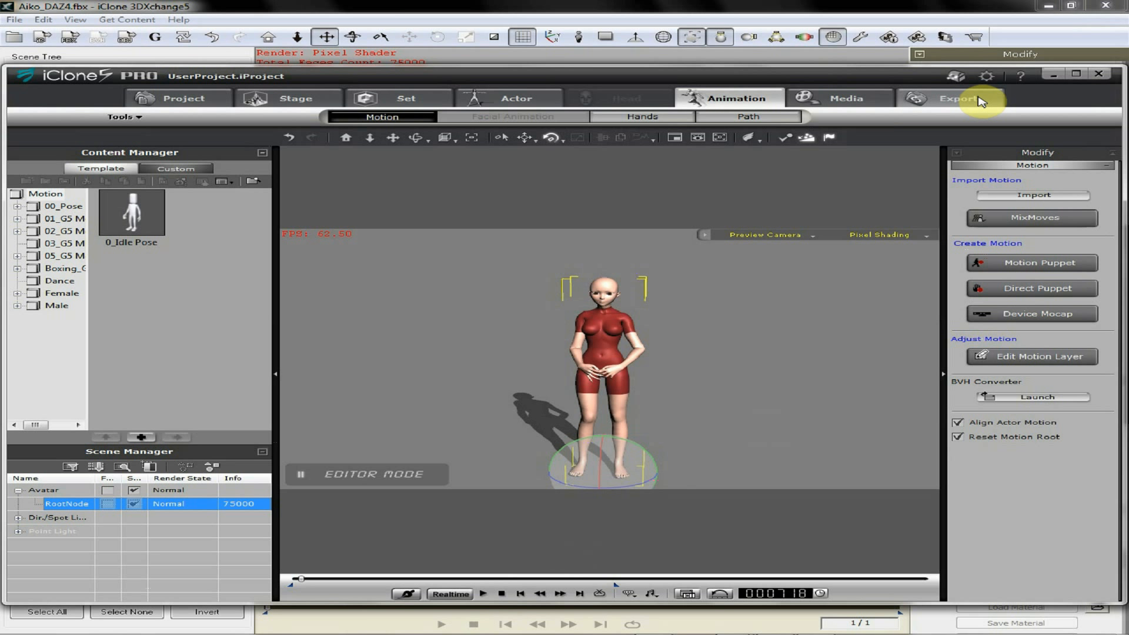
left_click(515, 99)
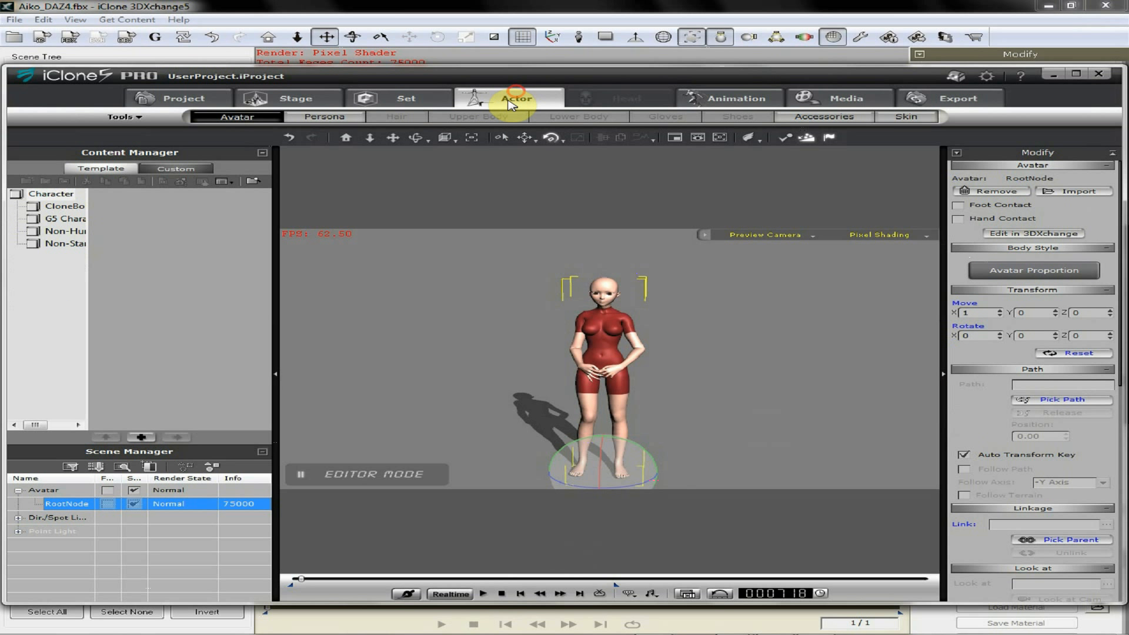
Enable Foot Contact for the avatar and check how its feet meet the ground up close
left_click(957, 205)
left_click(444, 139)
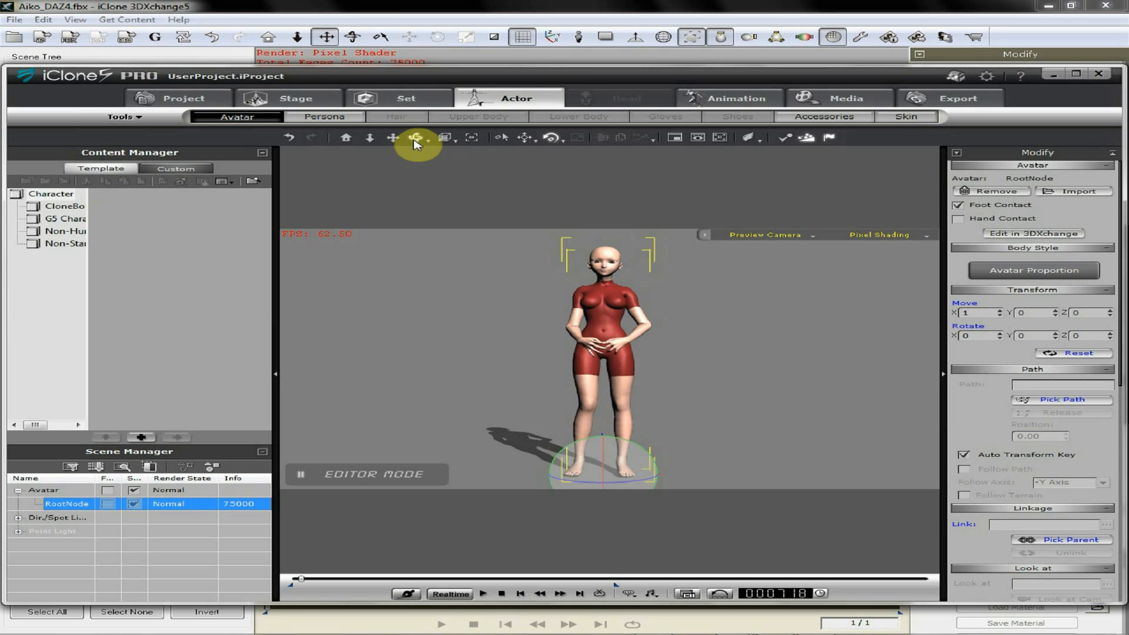
left_click_drag(827, 374, 597, 403)
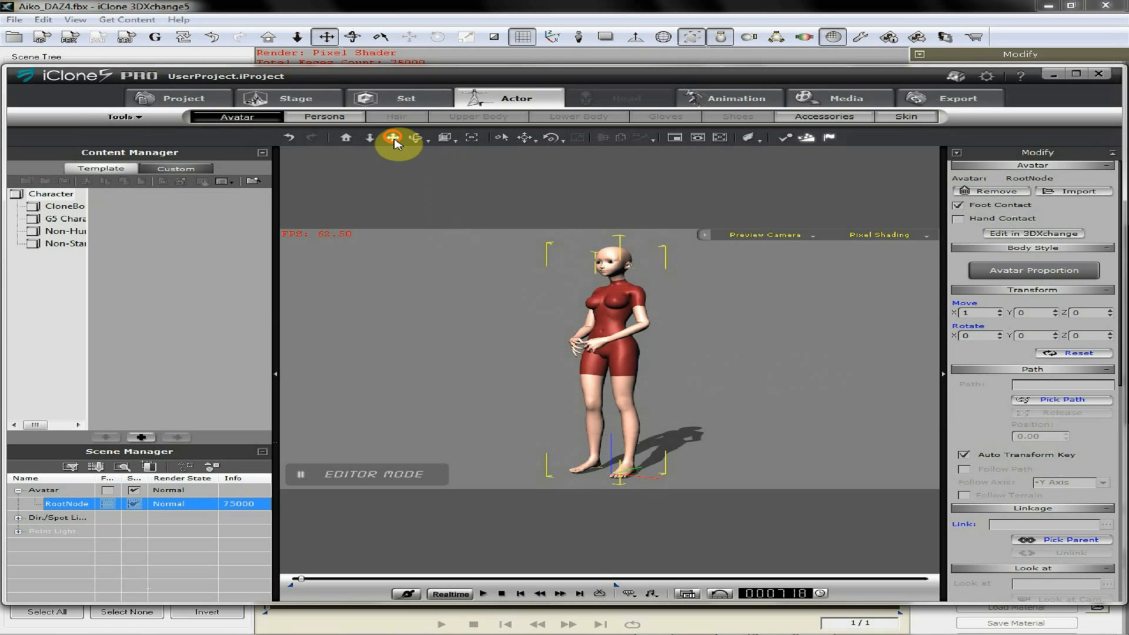
left_click(394, 138)
left_click_drag(643, 396, 694, 342)
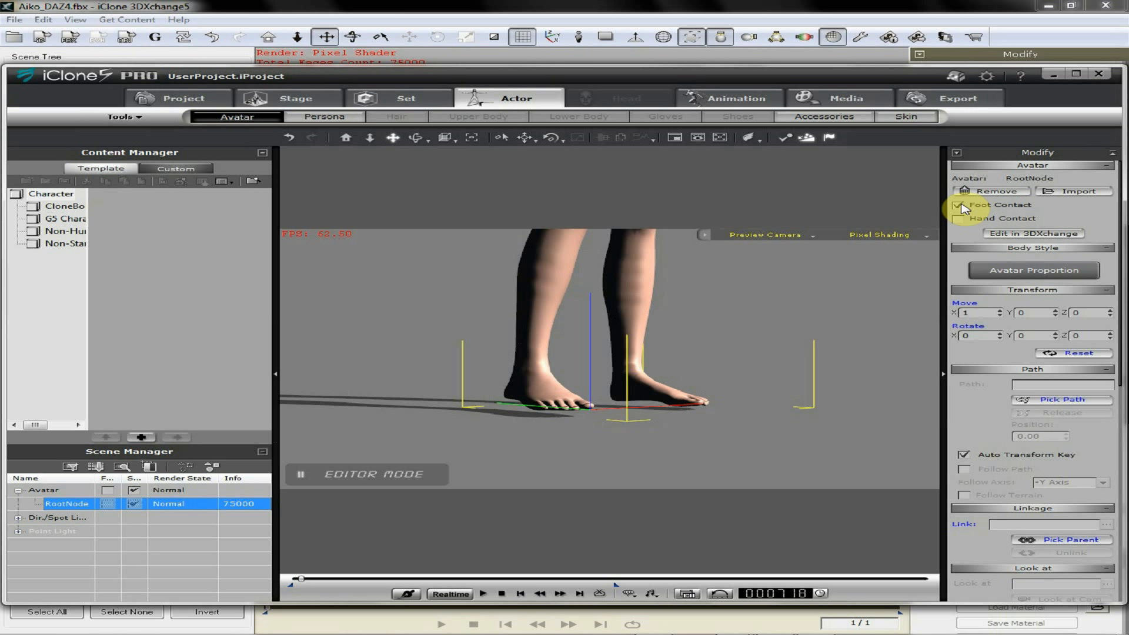
Send the avatar to 3DXchange for editing, choosing Replace for the loaded character and accepting the face count notice
left_click(1024, 235)
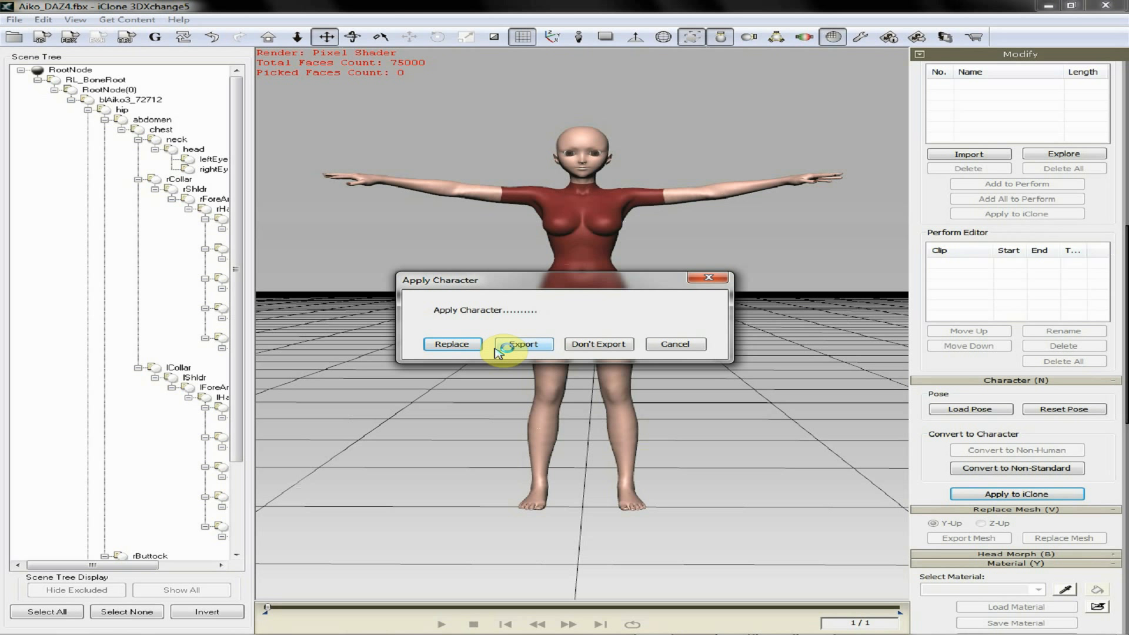
left_click(465, 347)
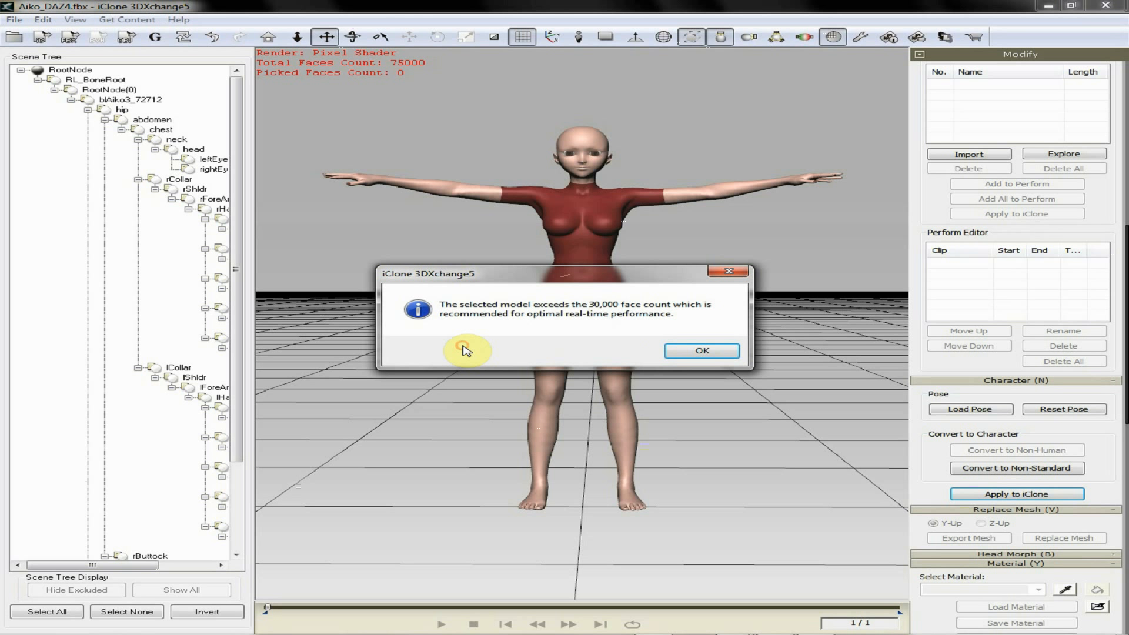
left_click(694, 350)
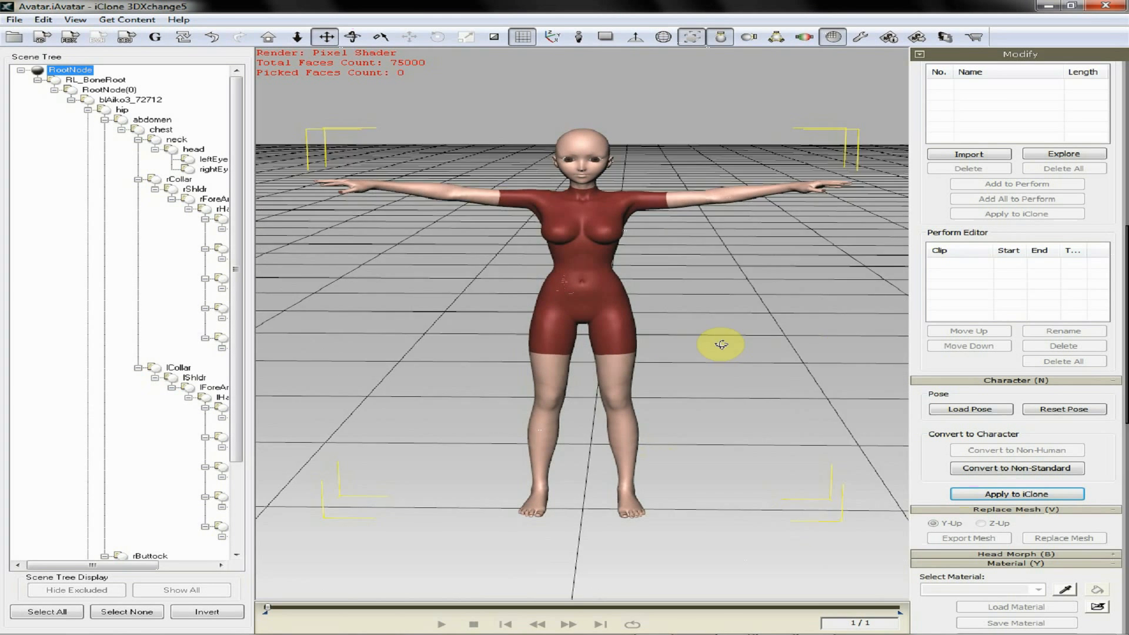
Check the figure's feet from the side, start its Non-Standard conversion and bring up the hip and feet offset properties
left_click_drag(709, 246, 725, 313)
scroll(680, 385, "up", 5)
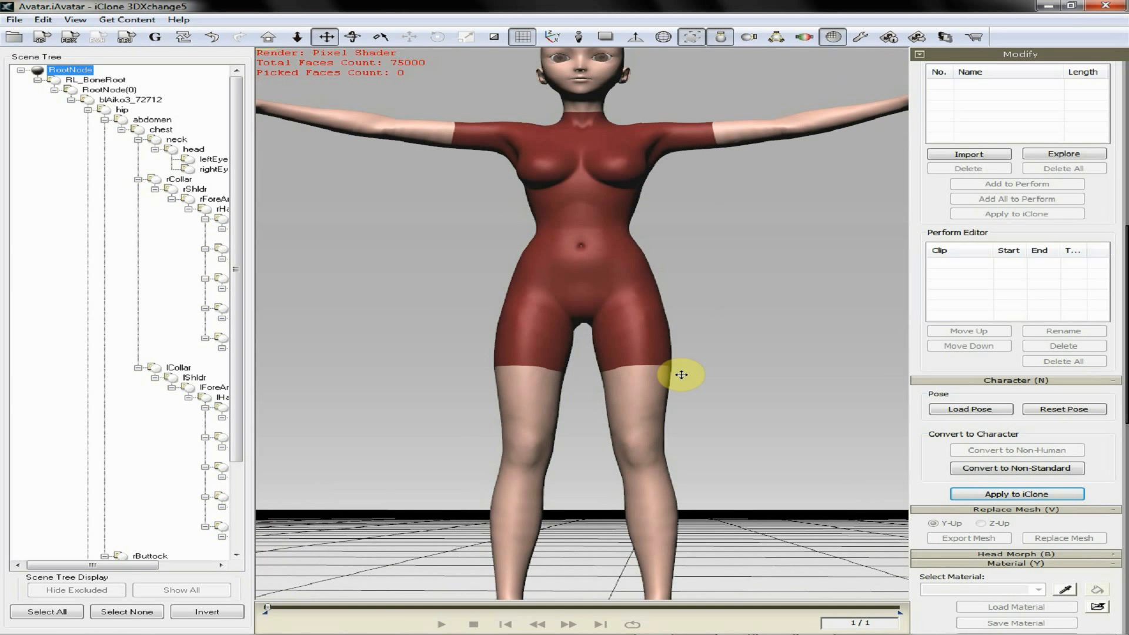
left_click_drag(680, 388, 735, 328)
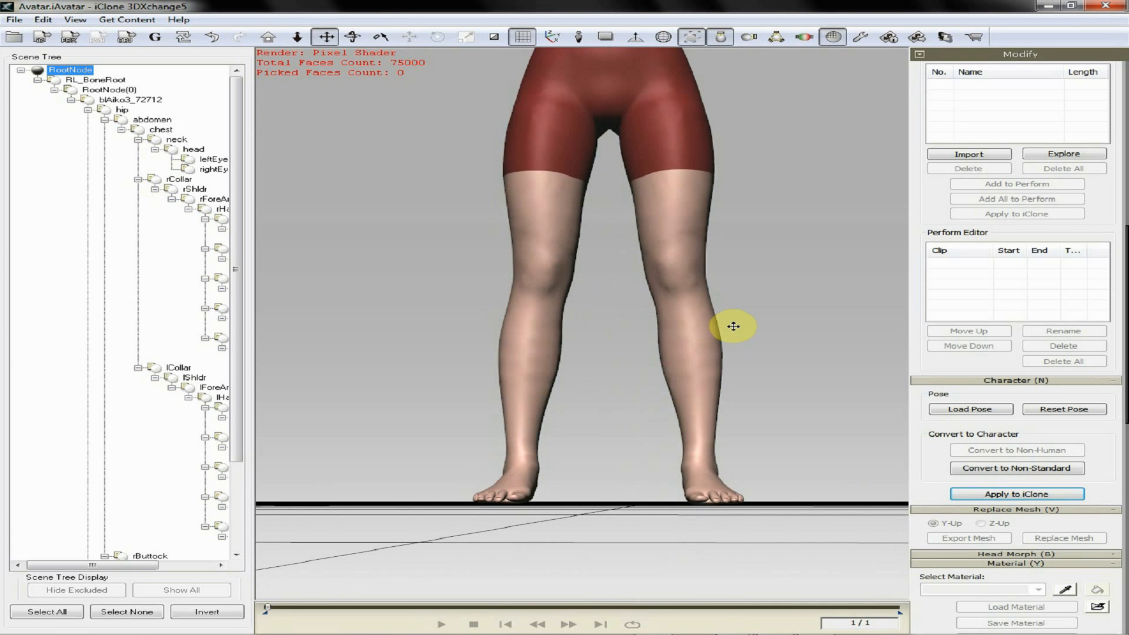
right_click_drag(584, 368, 798, 380)
right_click_drag(571, 398, 819, 403)
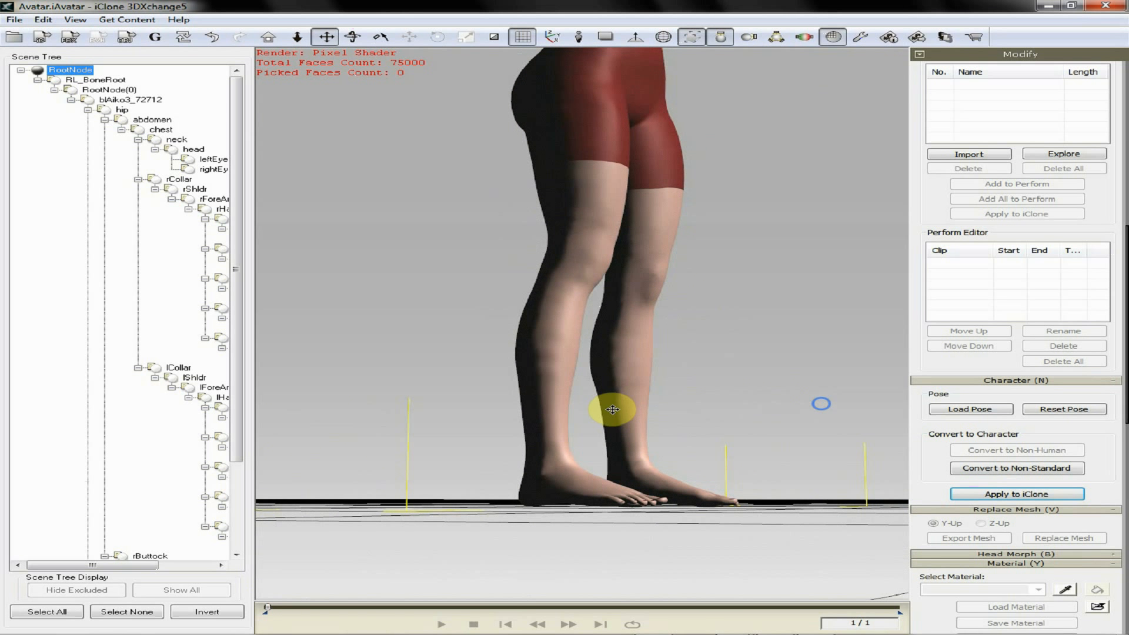
right_click_drag(595, 413, 692, 423)
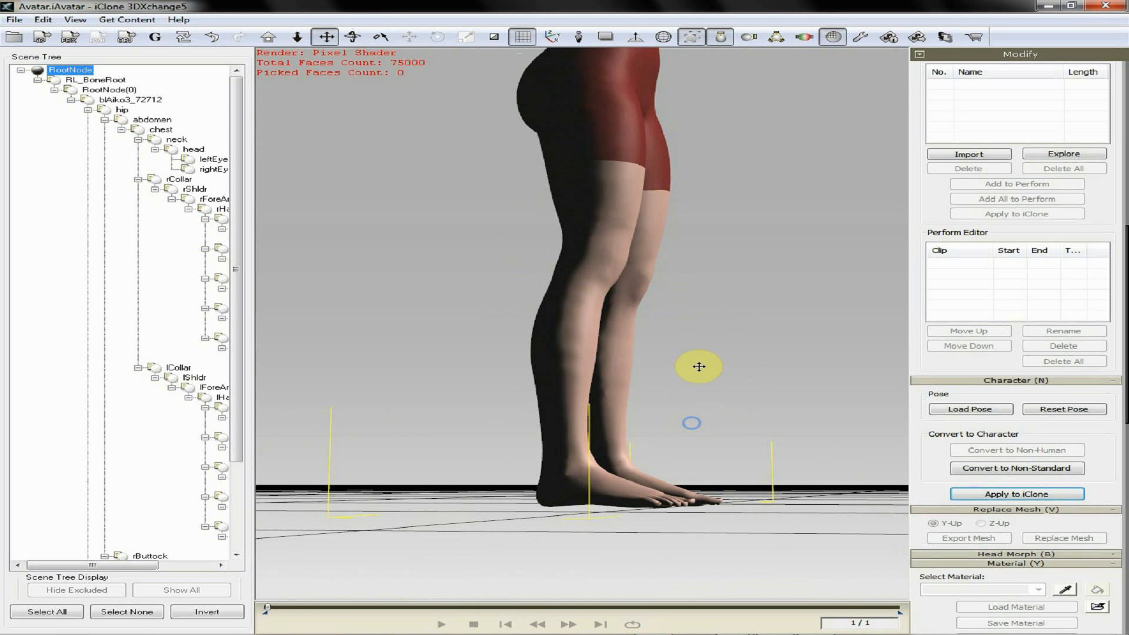
left_click(1012, 474)
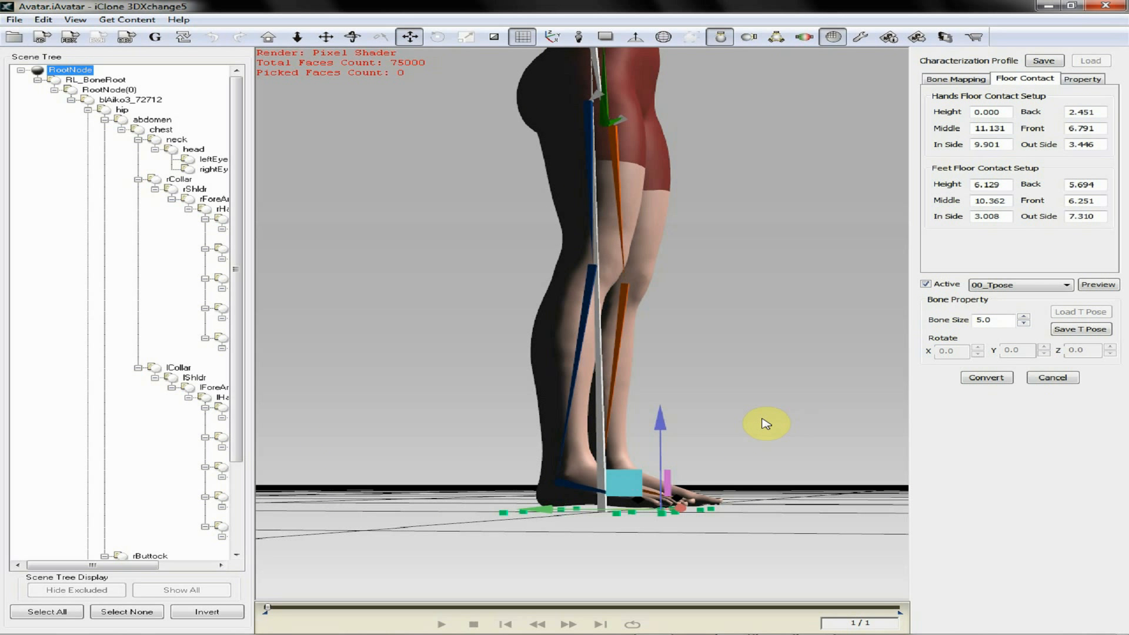
left_click(1085, 81)
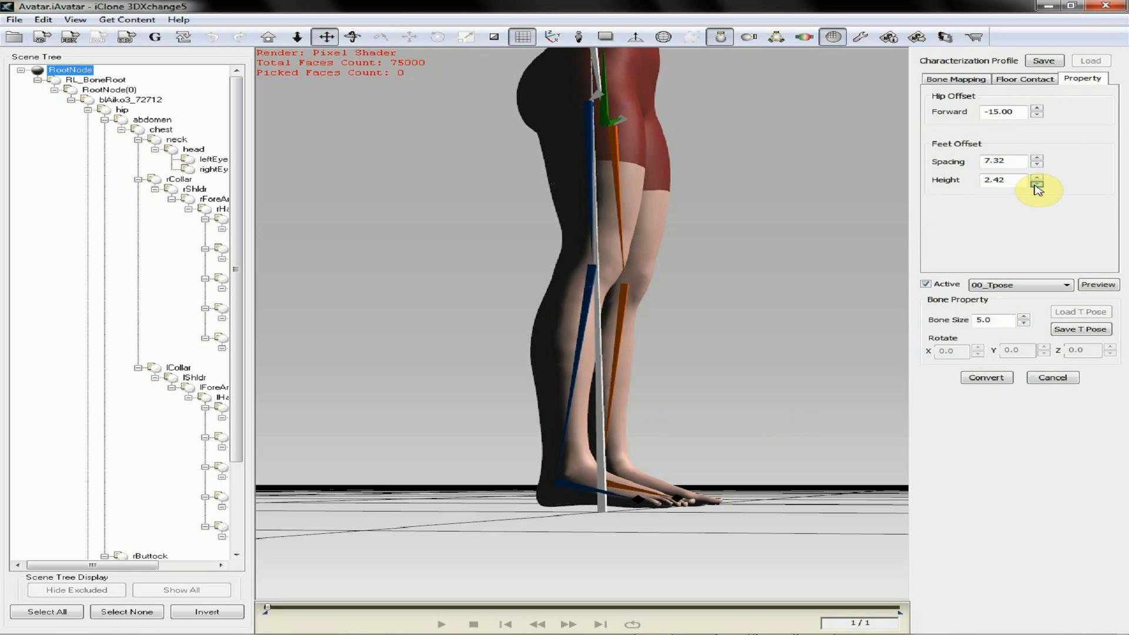
Set the feet offset Height to 1.86
left_click(1036, 185)
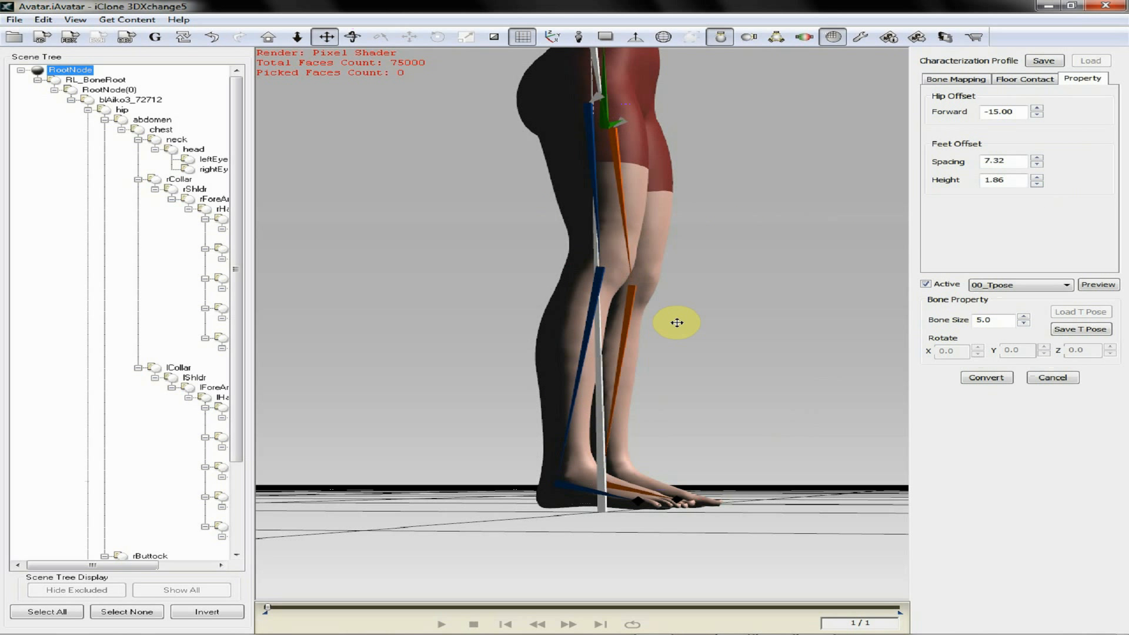
left_click(211, 39)
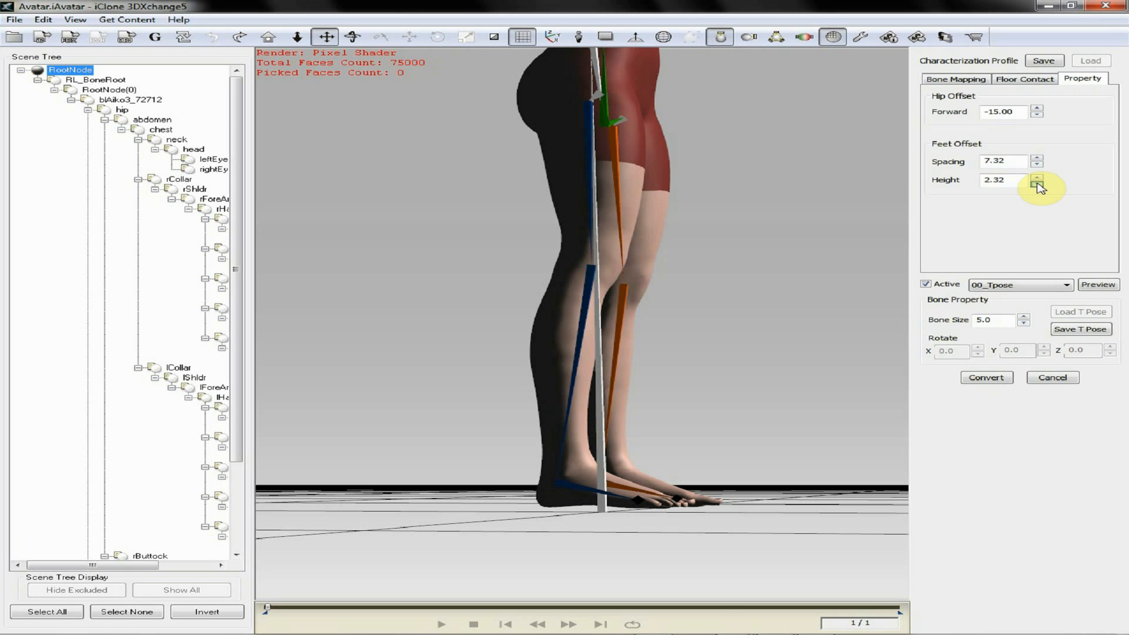
left_click_drag(1037, 186, 1036, 186)
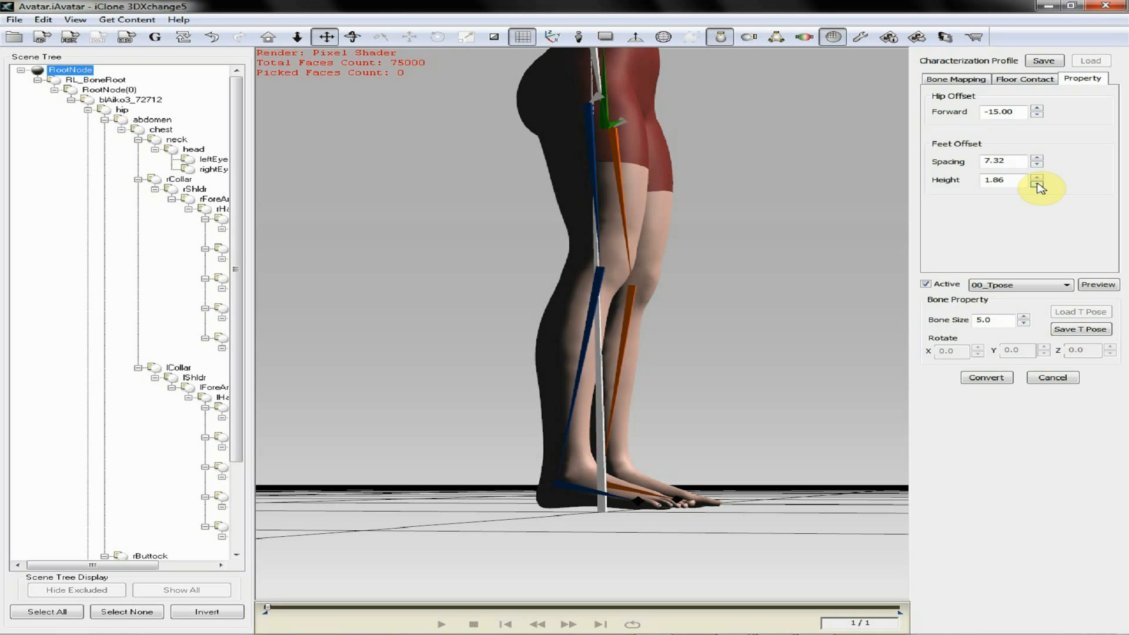
left_click_drag(824, 247, 503, 277)
scroll(561, 274, "down", 3)
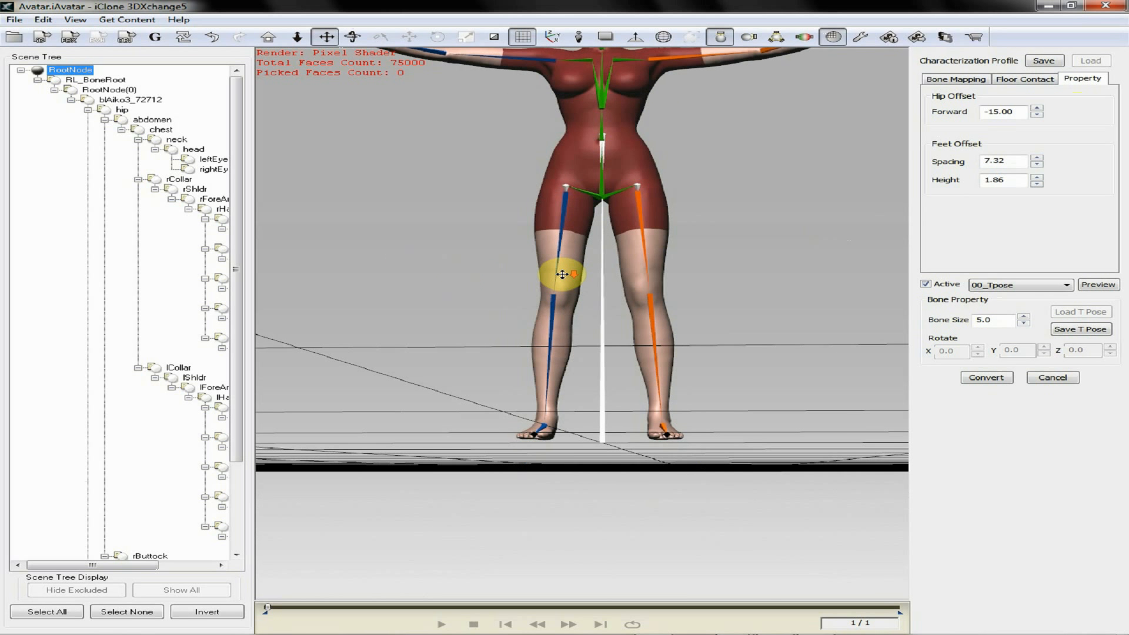
Save the characterization profile over the existing Aiko.3dxProfile file
left_click(1044, 63)
left_click(564, 228)
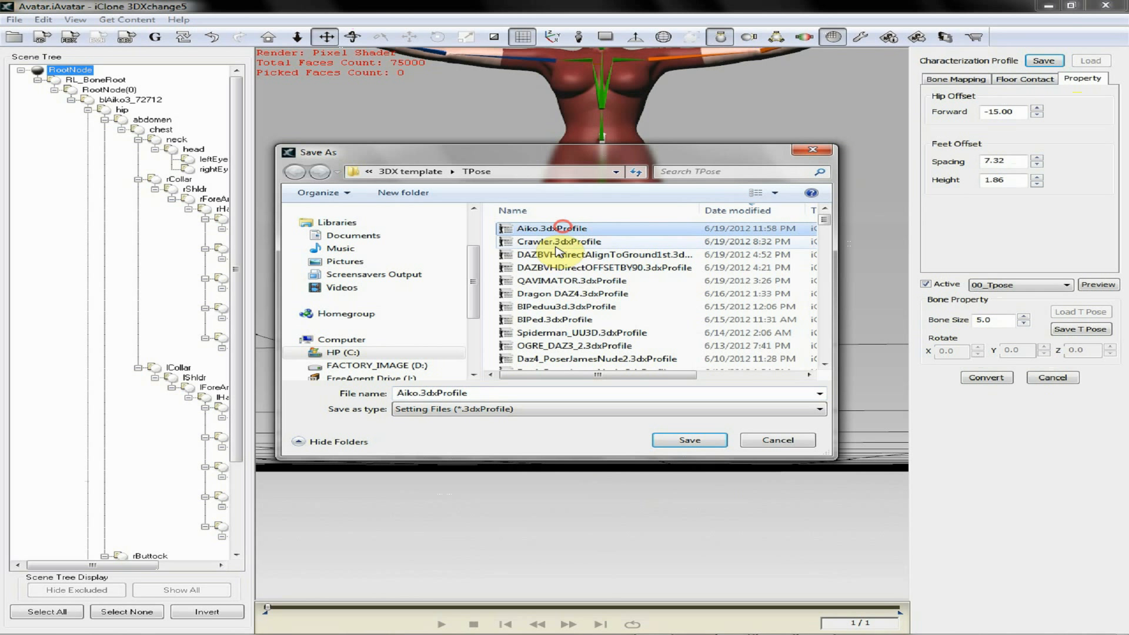
left_click(676, 451)
left_click(616, 329)
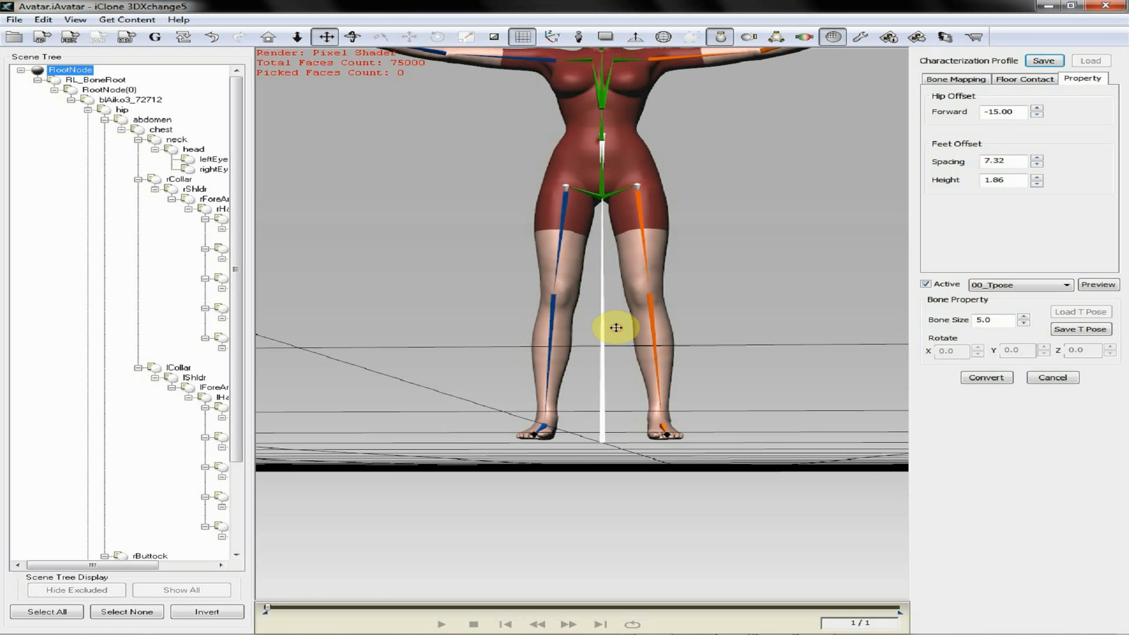
Convert the figure to a Non-Standard character and apply it to iClone
left_click_drag(620, 322, 632, 428)
left_click(1000, 380)
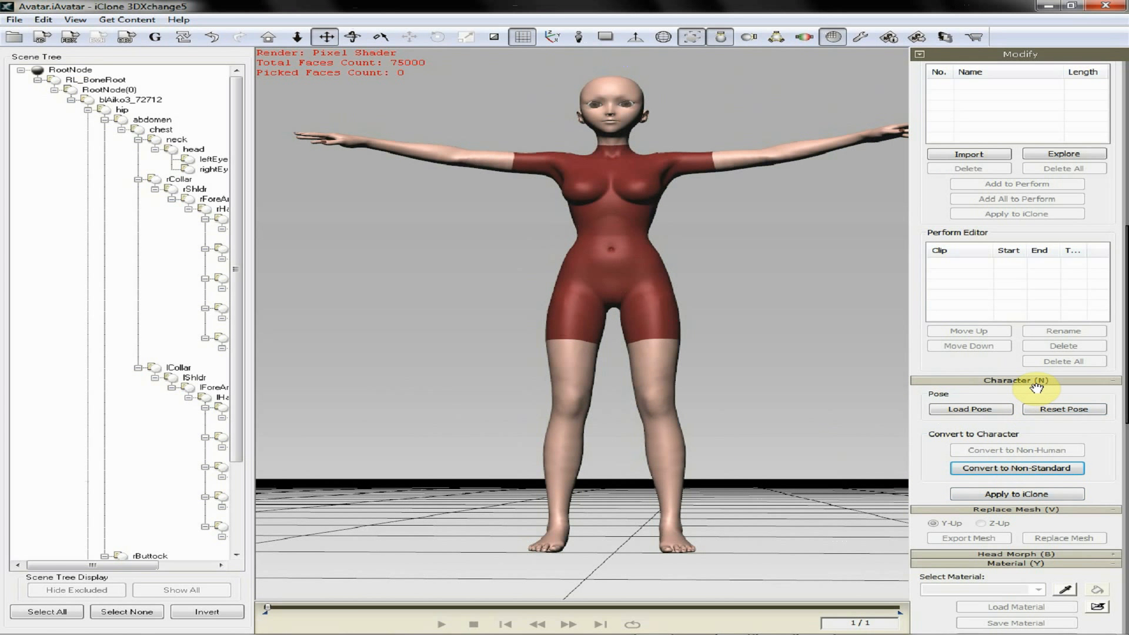
left_click(1006, 495)
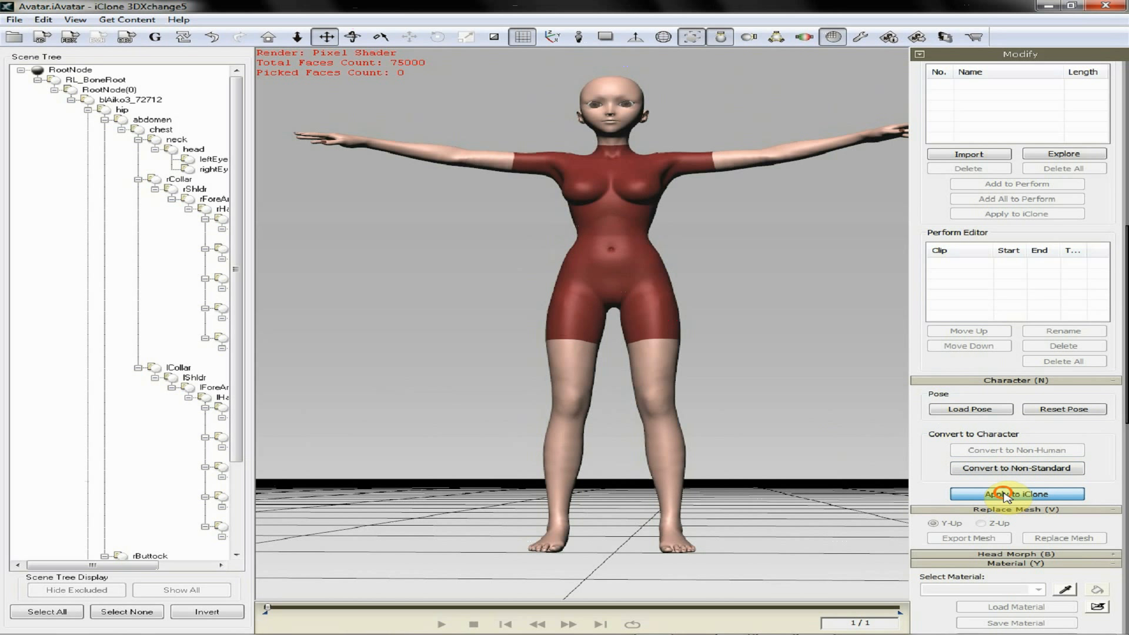
left_click_drag(669, 432, 496, 332)
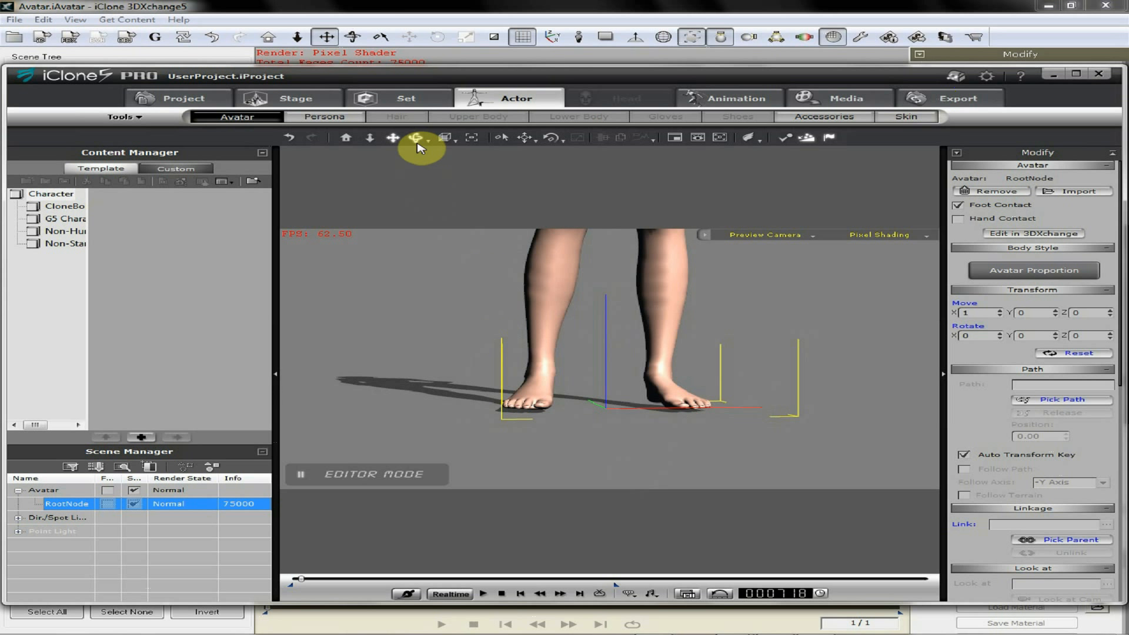
Add the Floor_001 prop from the 3D Block Wall folder and check the feet against it
left_click(405, 99)
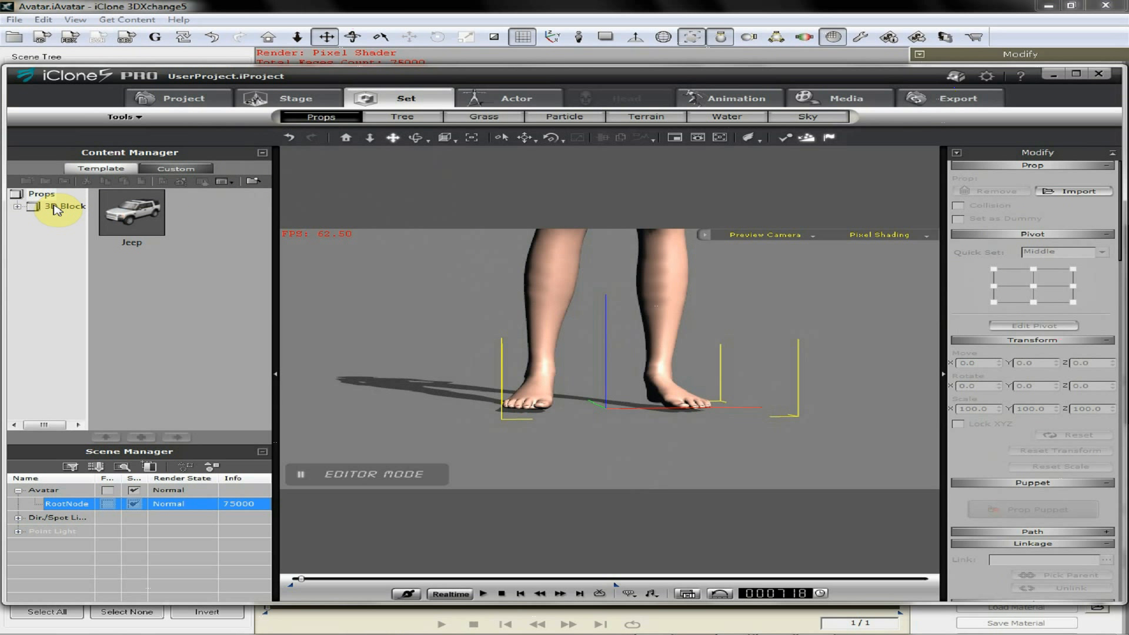
left_click(17, 207)
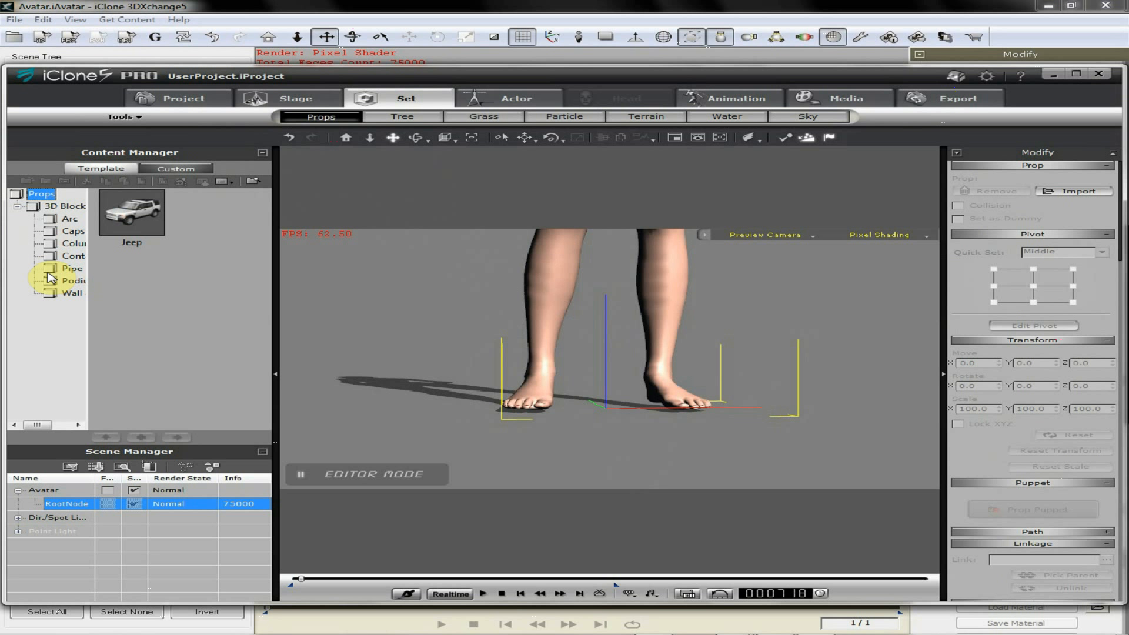
left_click(51, 294)
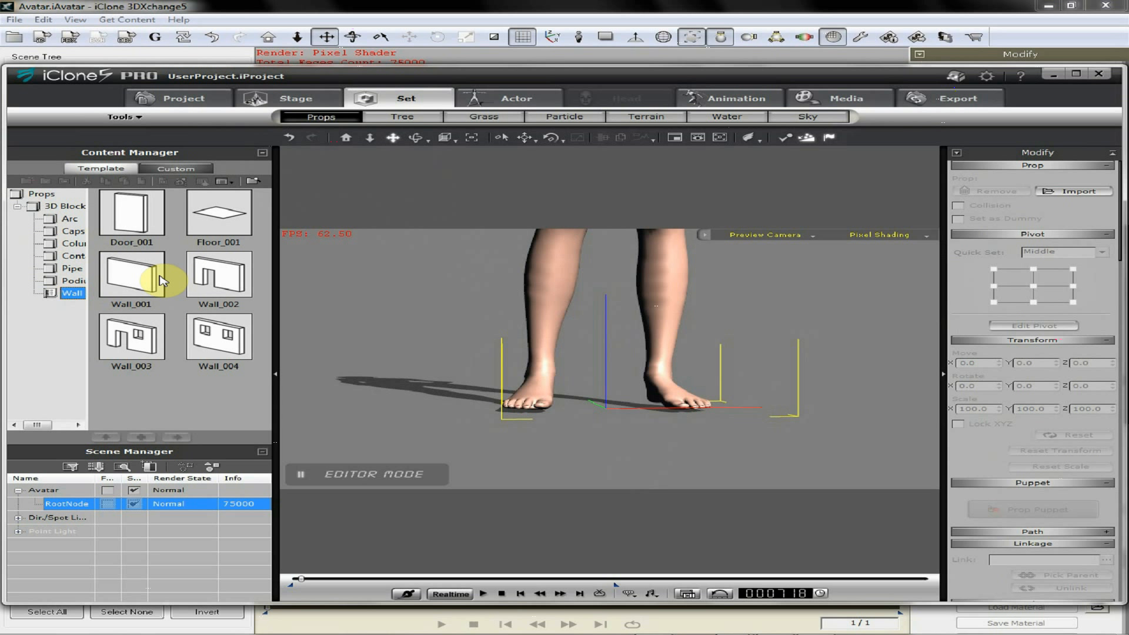
left_click(230, 214)
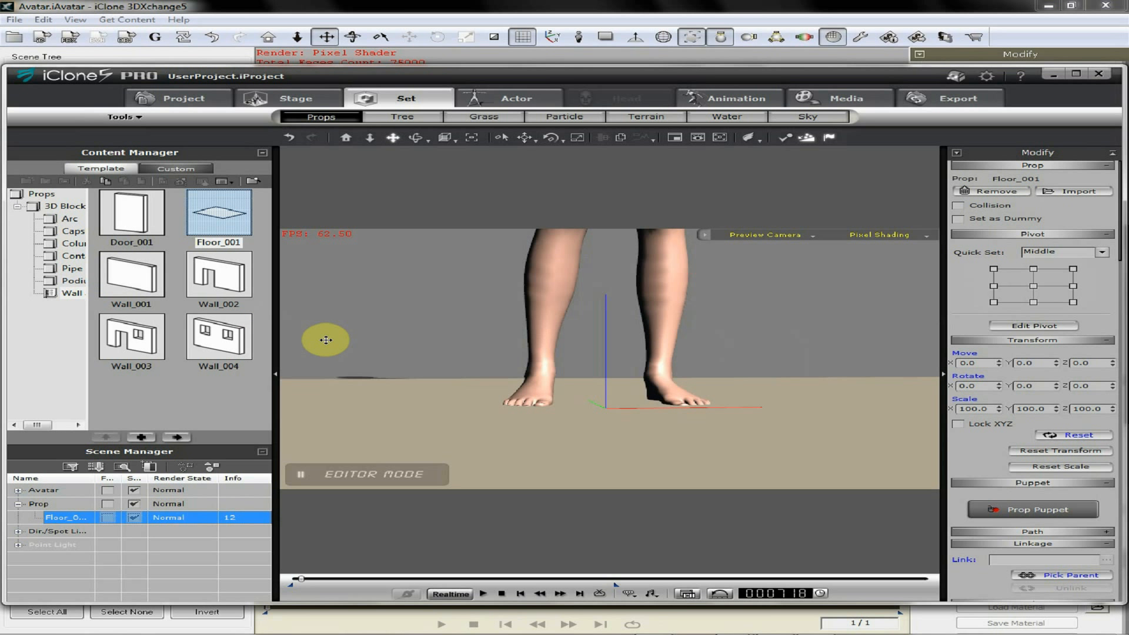
right_click_drag(723, 358, 661, 432)
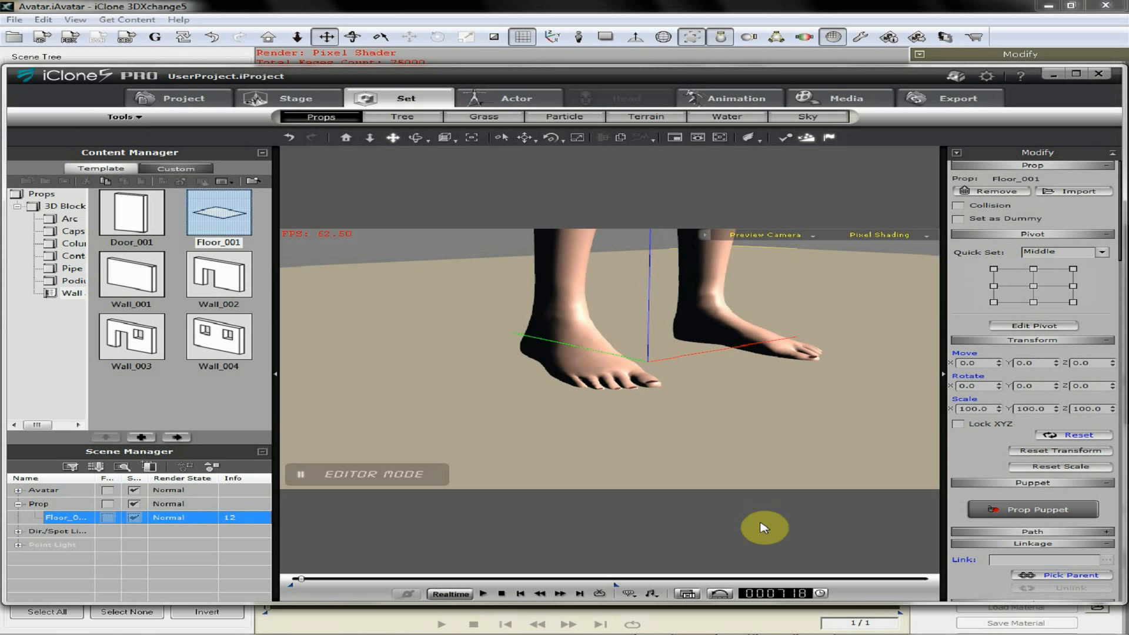
Return to the actor settings and rename the RootNode avatar as Aiko in the scene list
left_click(497, 99)
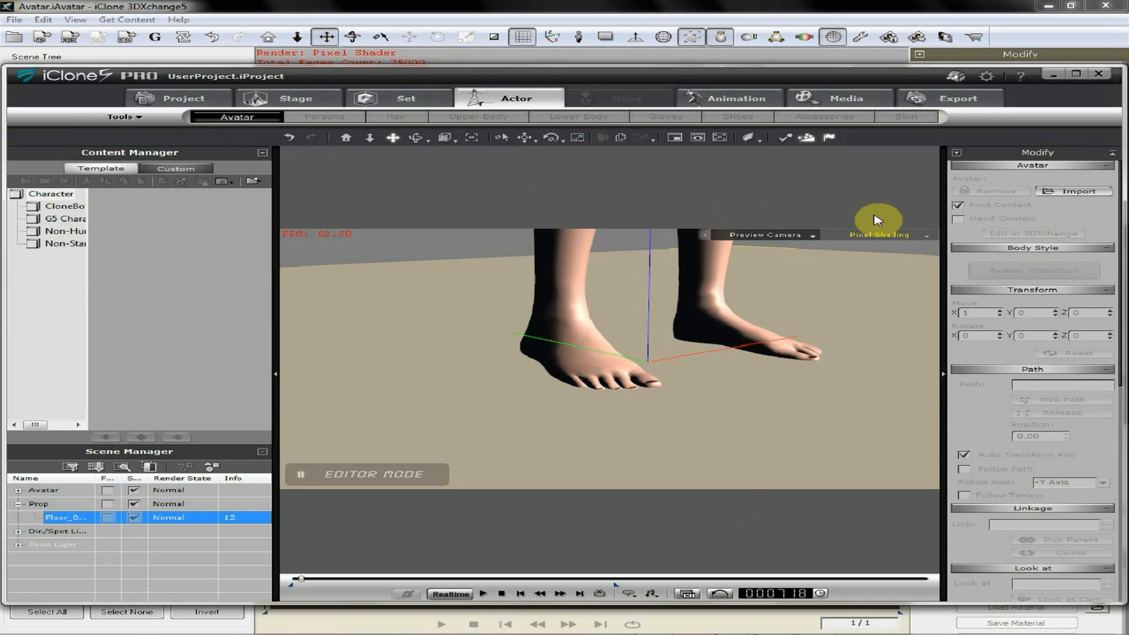
left_click(19, 490)
left_click(64, 505)
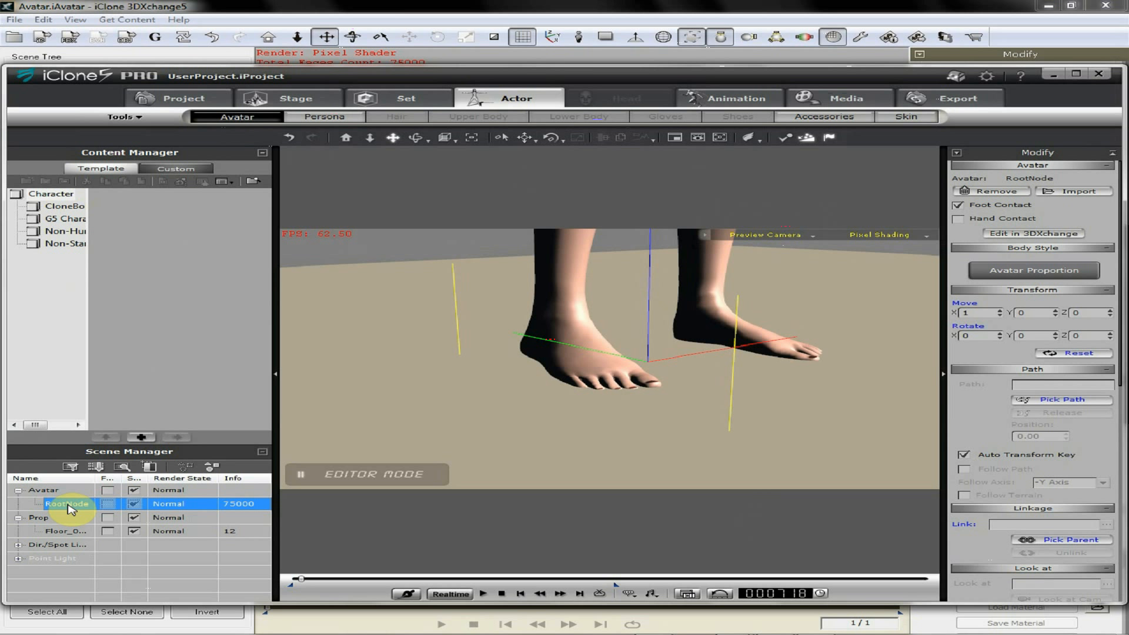
left_click(67, 505)
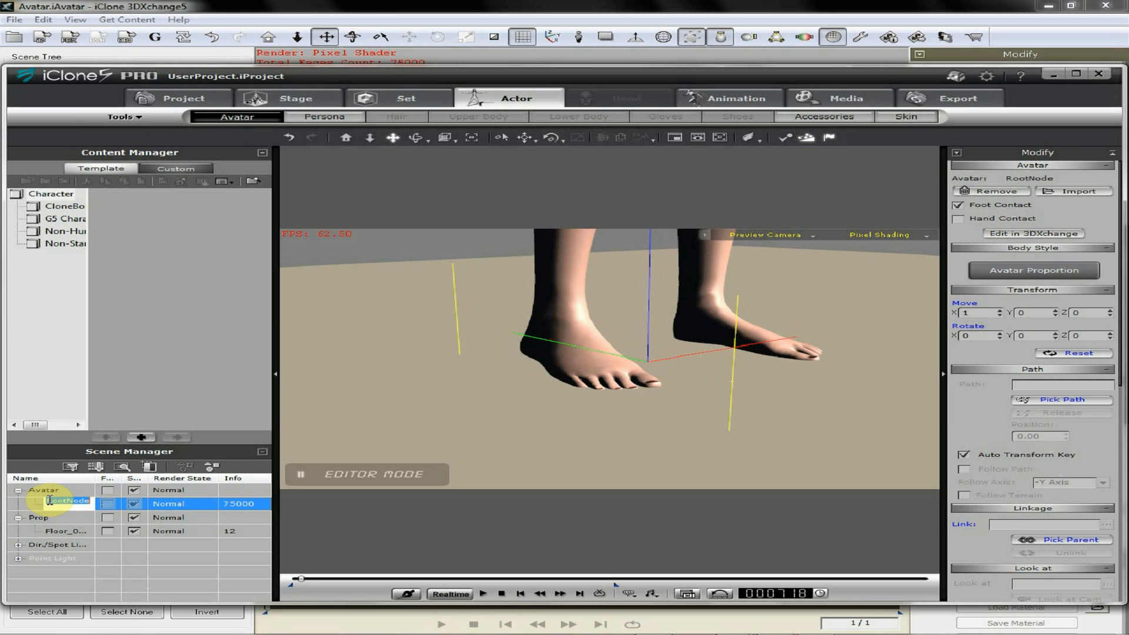
type("Aiko")
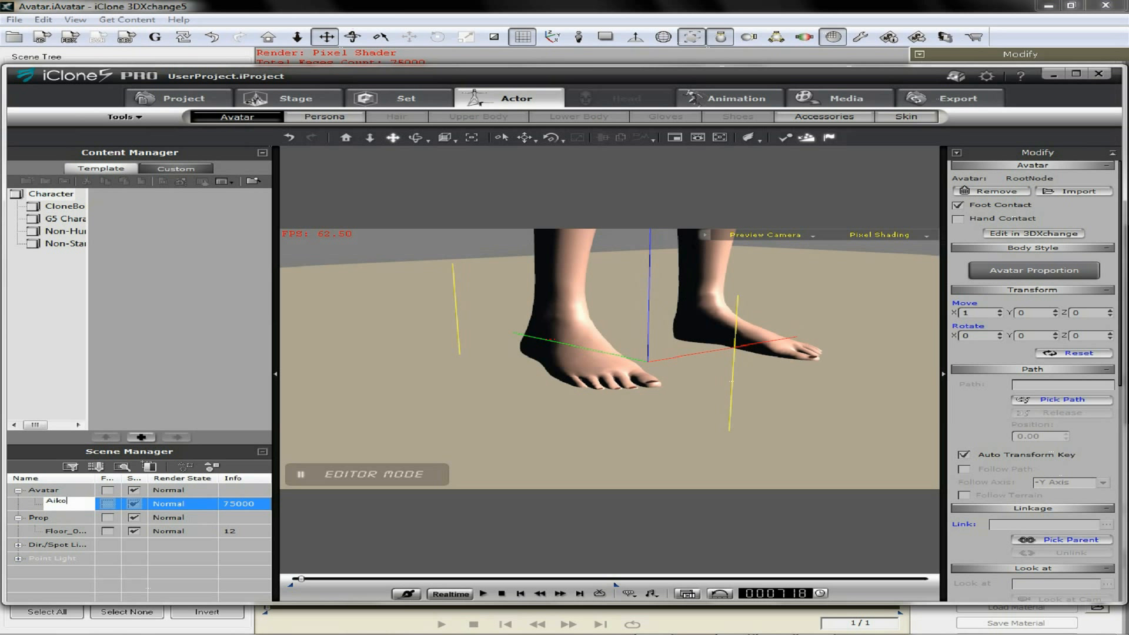
left_click(51, 503)
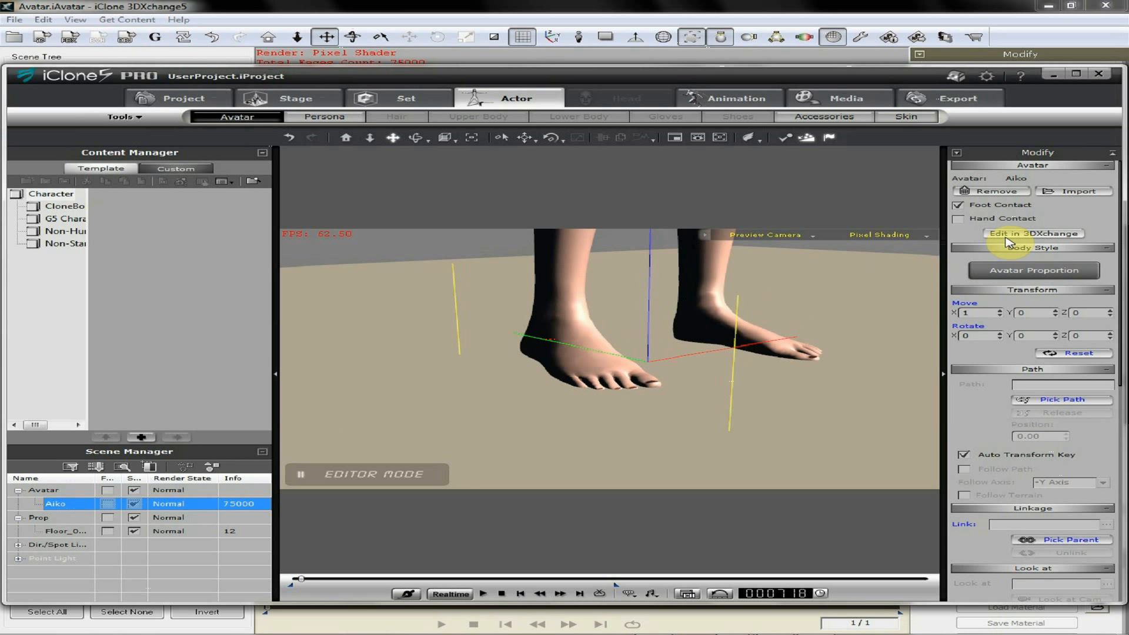
Reopen the Aiko avatar in 3DXchange and set its feet offset height to 2.45 in the Non-Standard conversion properties
left_click(1012, 235)
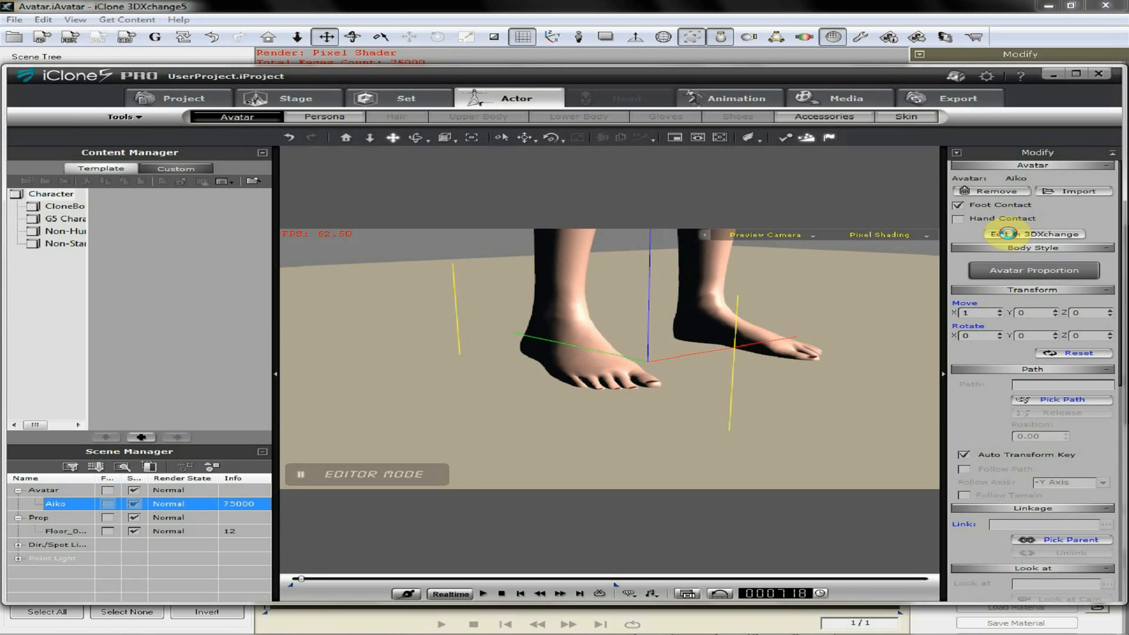
left_click(450, 345)
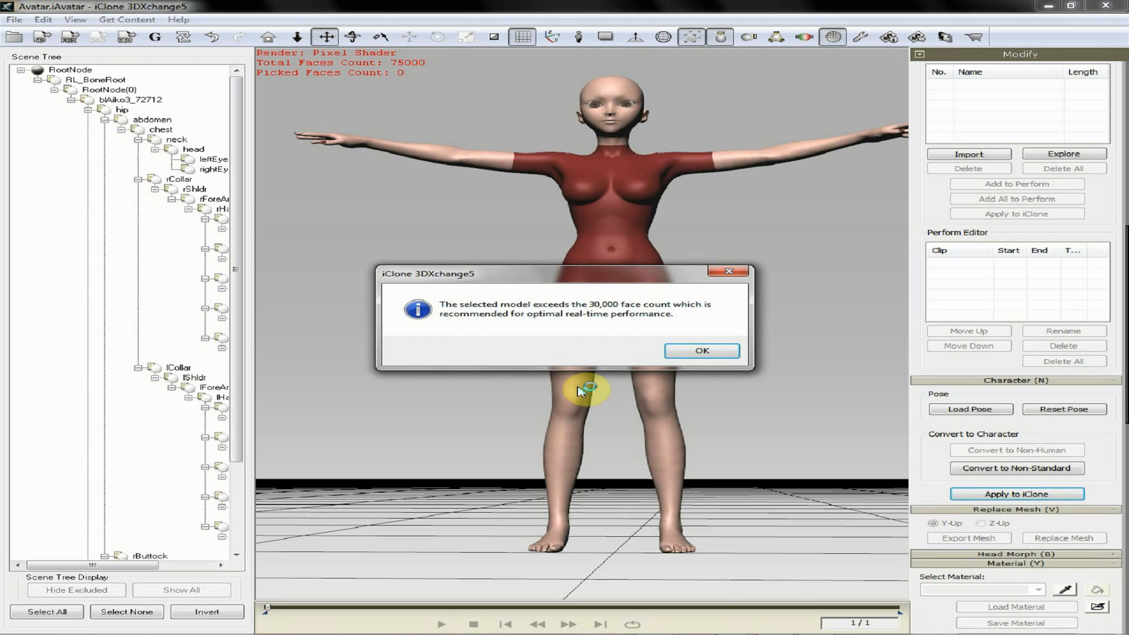
left_click(711, 350)
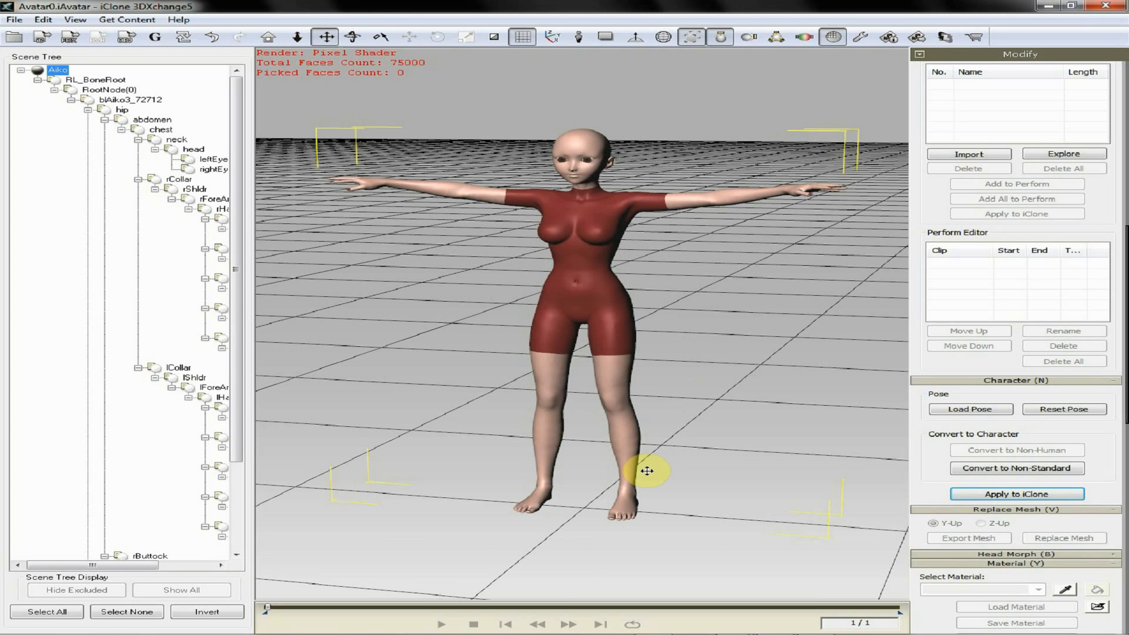
left_click(1001, 470)
right_click_drag(522, 404, 609, 272)
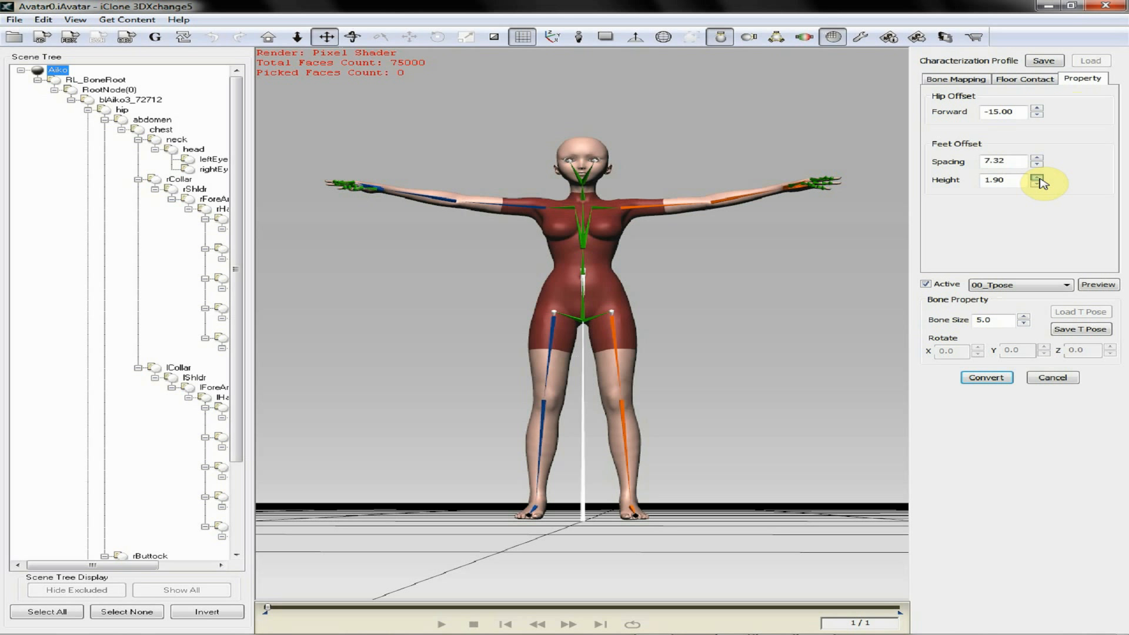
left_click_drag(1038, 179, 1038, 179)
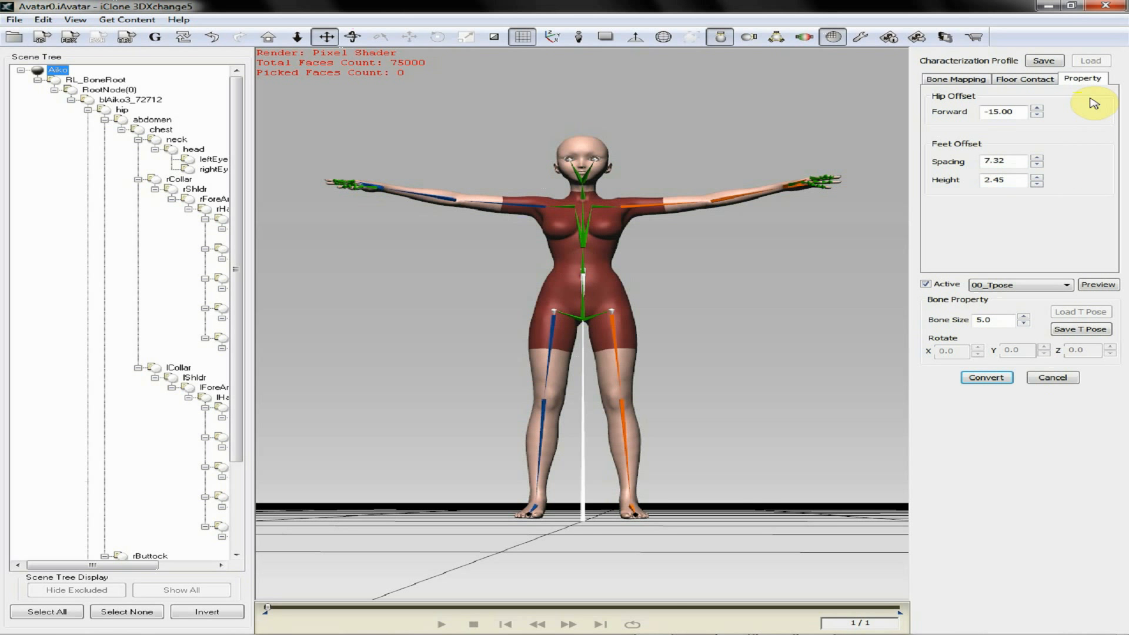
Save the updated characterization profile in the TPose folder, replacing the existing Aiko.3dxProfile
left_click(1044, 60)
left_click(561, 230)
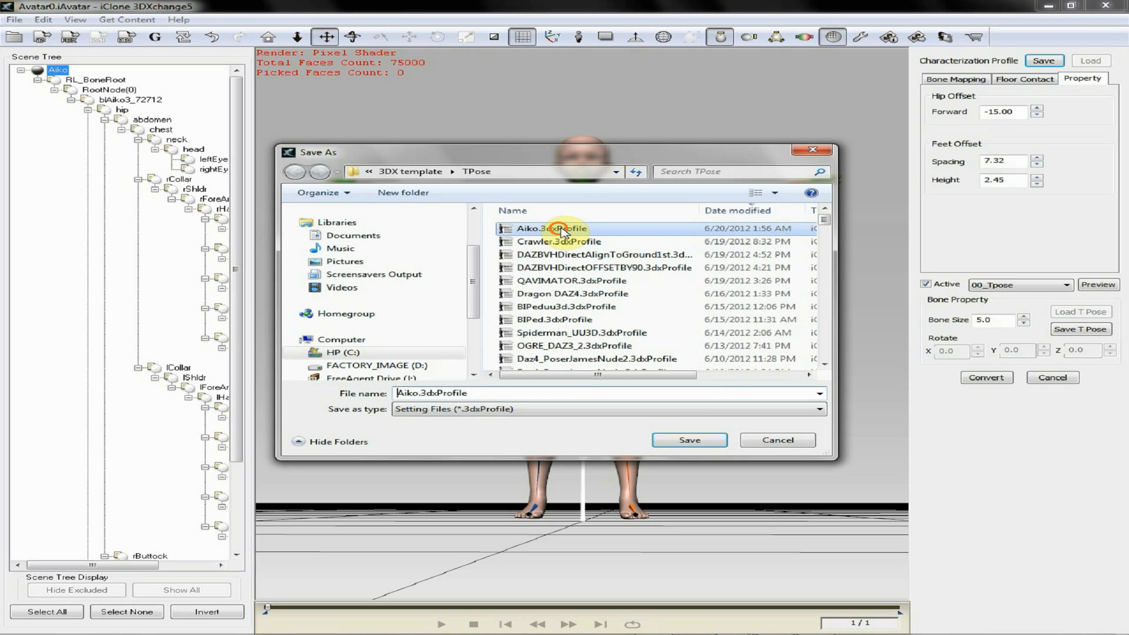
left_click(691, 441)
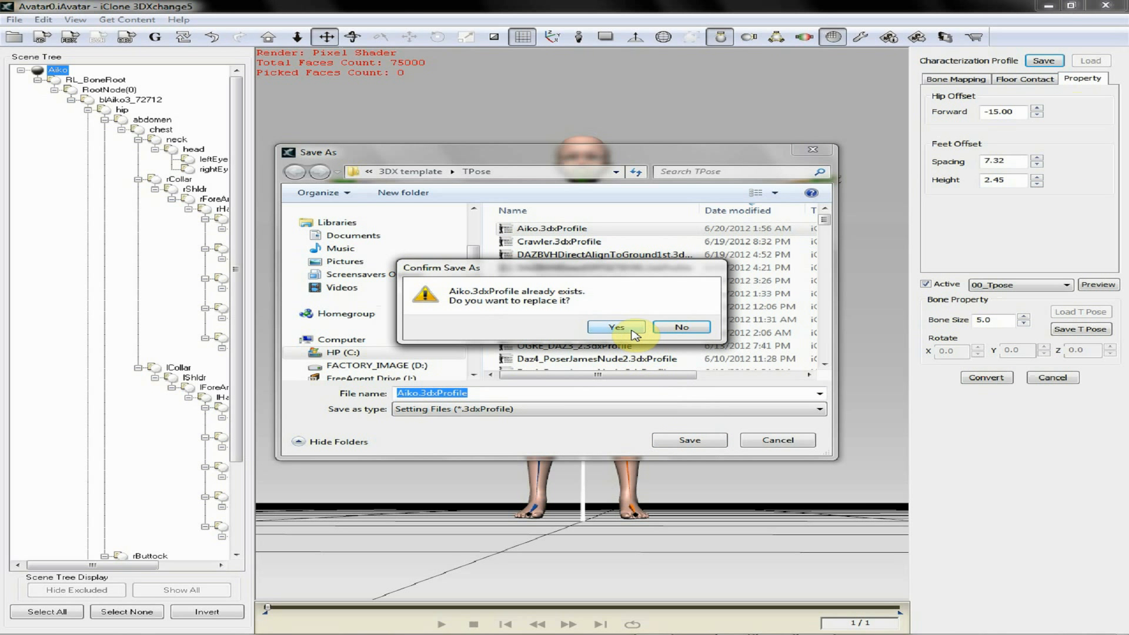
left_click(640, 327)
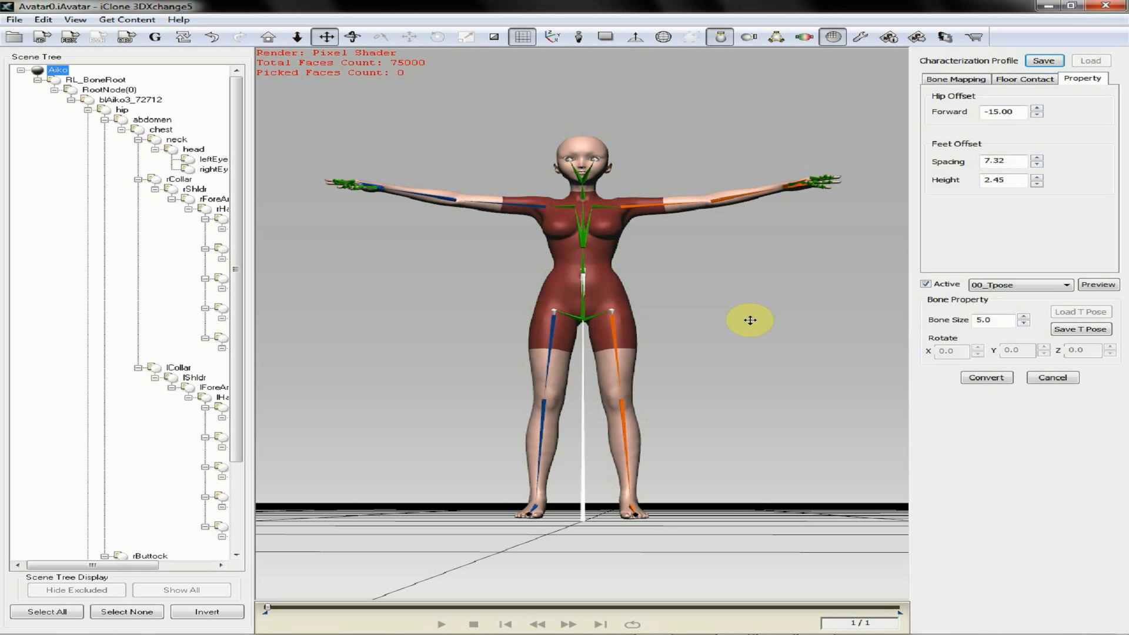
Convert Aiko to a Non-Standard character with the new offset and apply it to iClone
right_click_drag(749, 320, 748, 366)
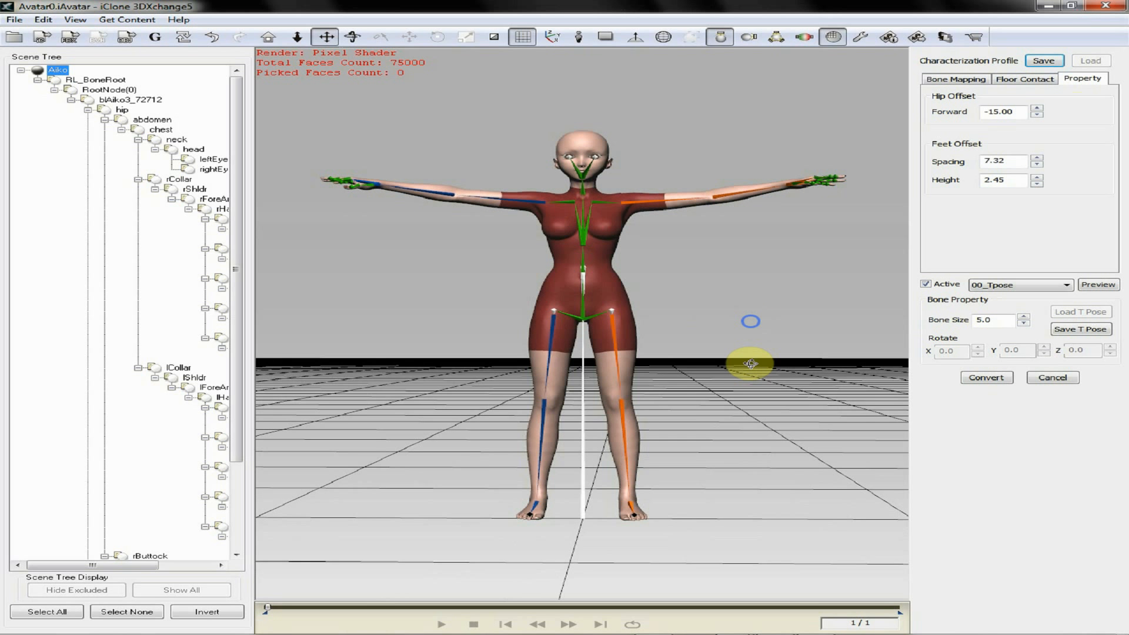
left_click(983, 379)
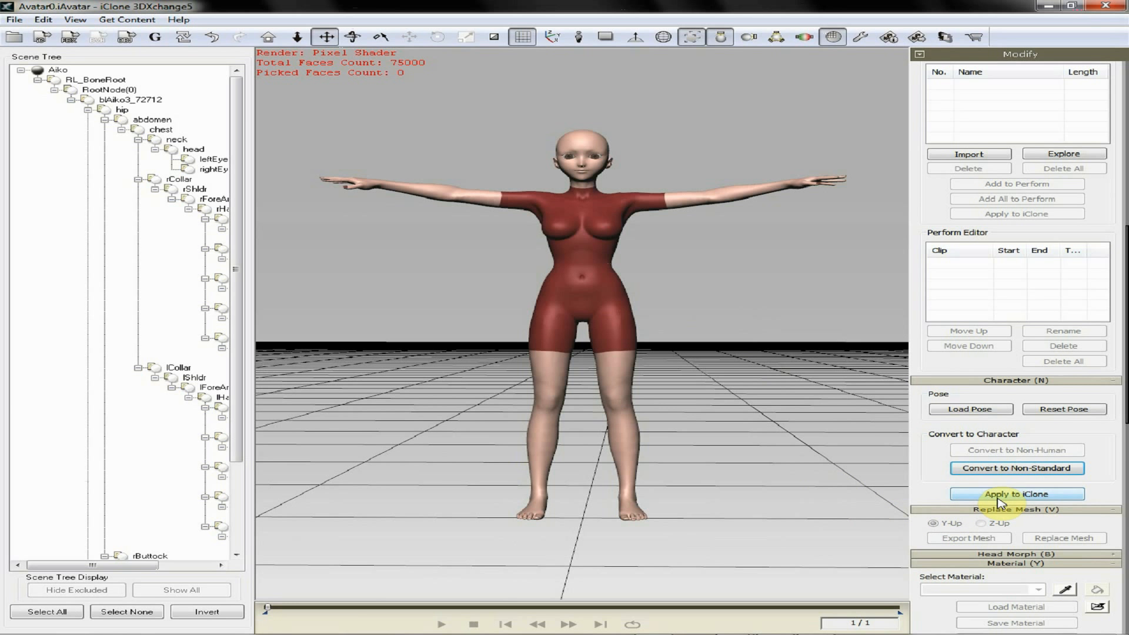
left_click(1000, 496)
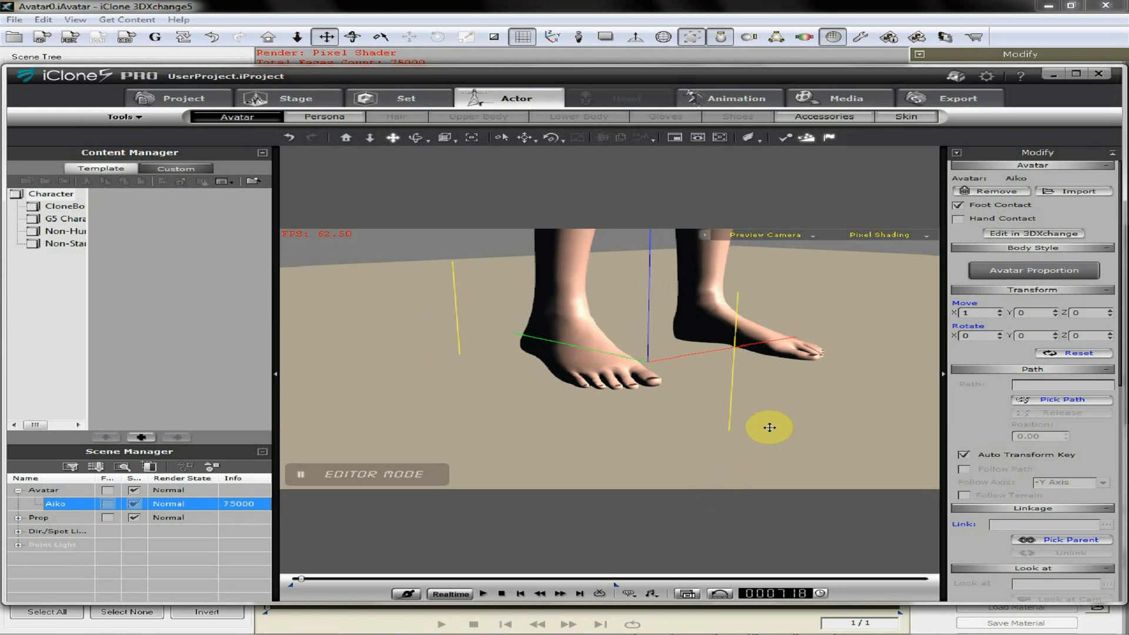
Examine Aiko's feet against the floor in iClone, play the animation, and return to the first frame to inspect the figure
right_click_drag(769, 428, 650, 419)
scroll(650, 419, "down", 3)
left_click_drag(673, 371, 670, 433)
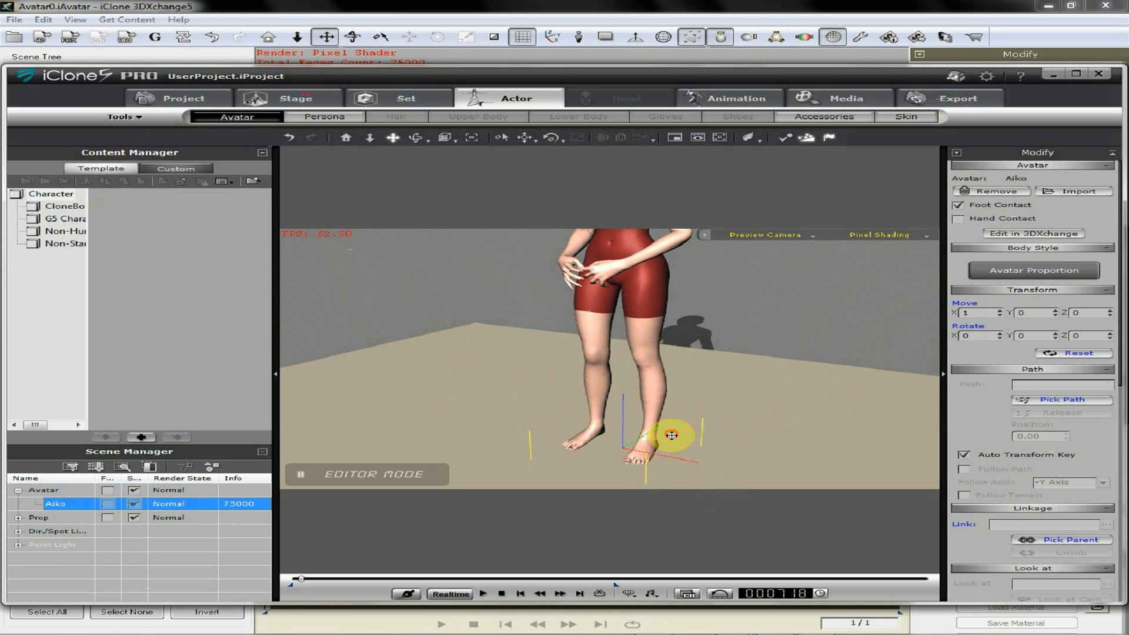
left_click(483, 593)
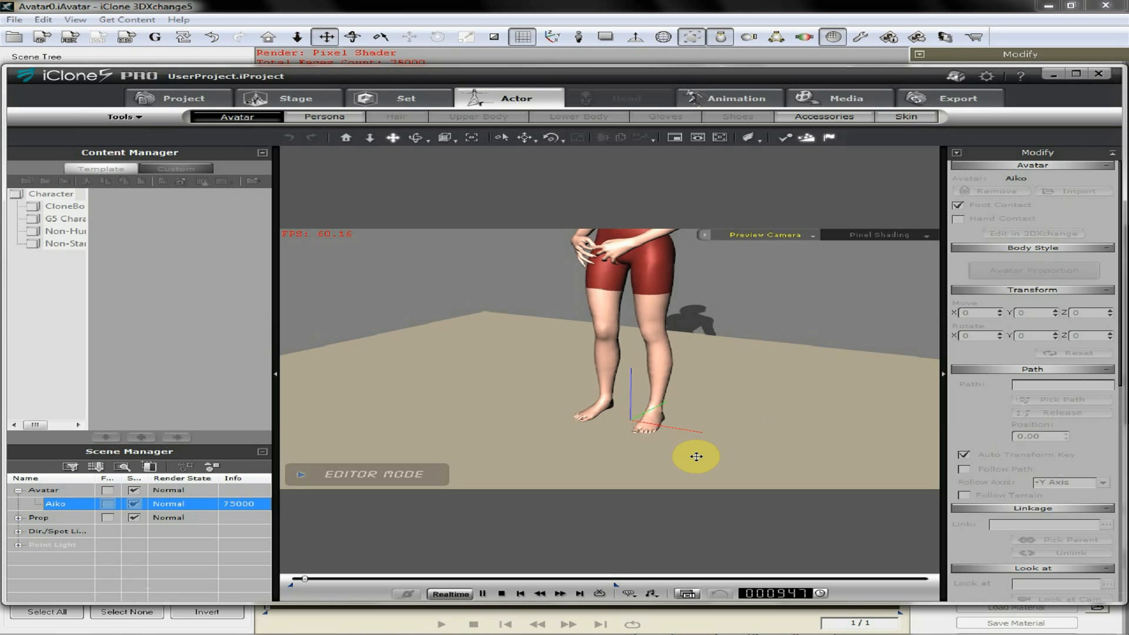
left_click(503, 594)
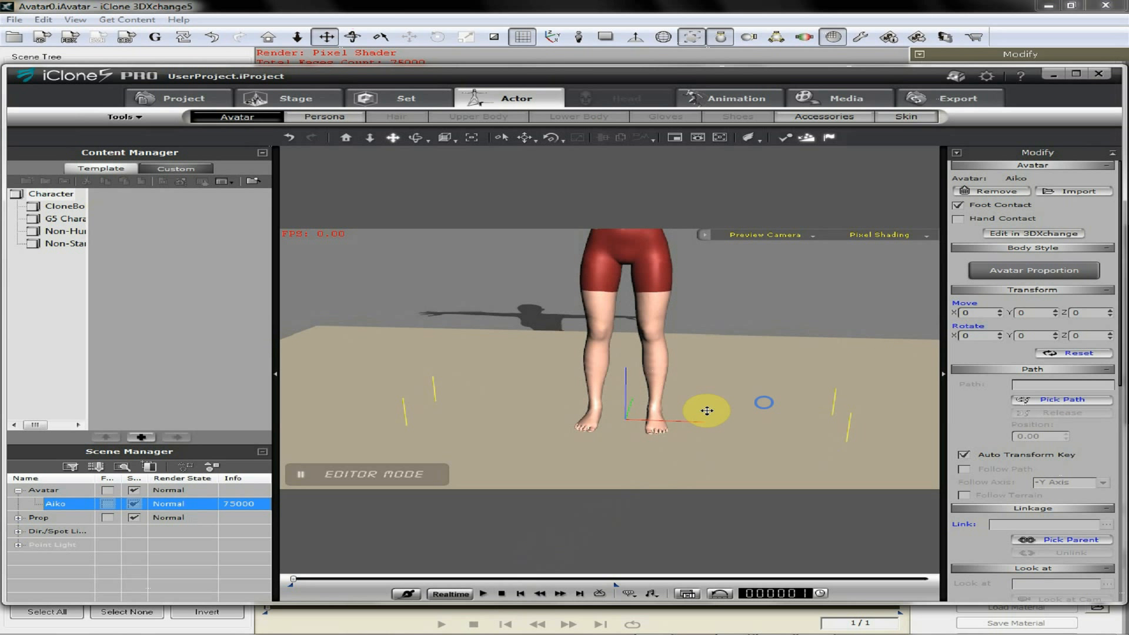
left_click_drag(700, 403, 718, 451)
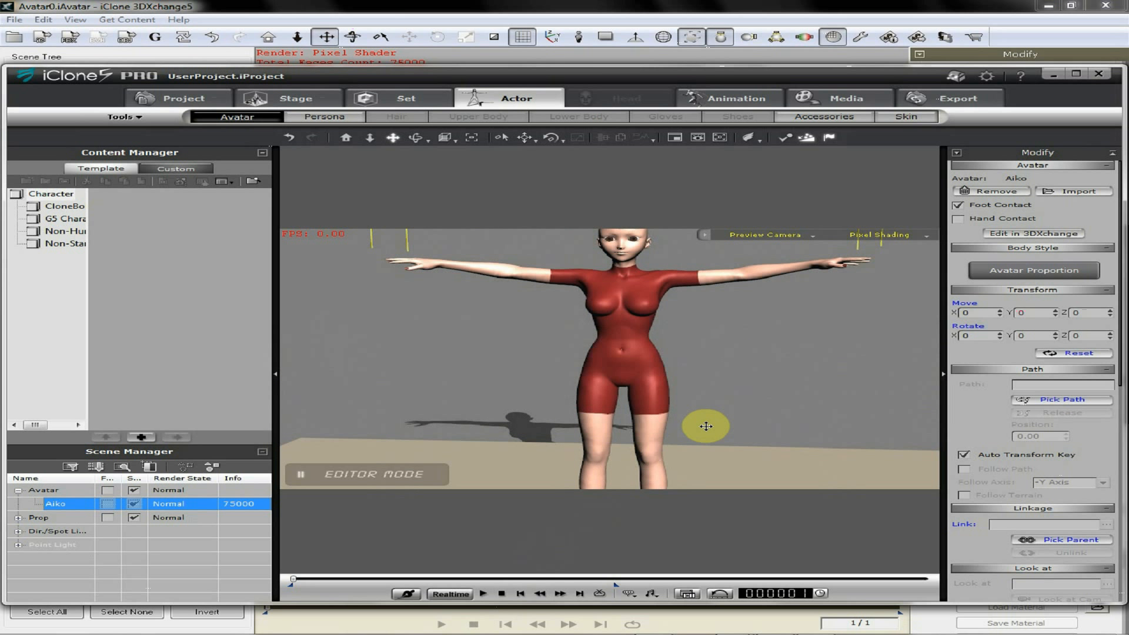
right_click_drag(662, 422, 689, 424)
left_click_drag(690, 424, 728, 423)
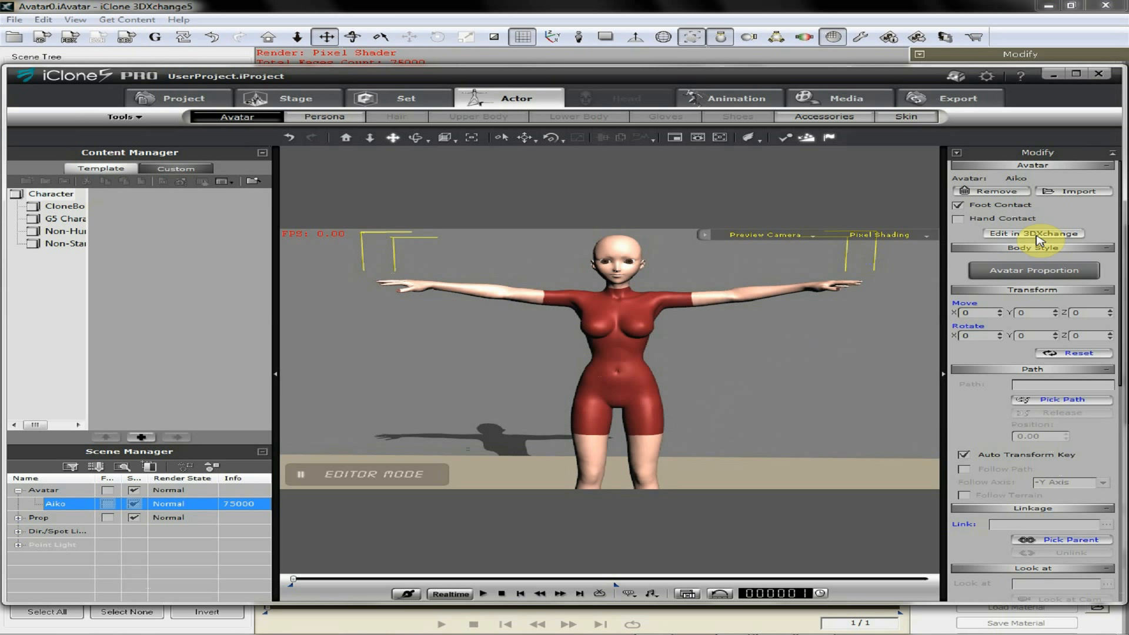
left_click_drag(736, 420, 737, 400)
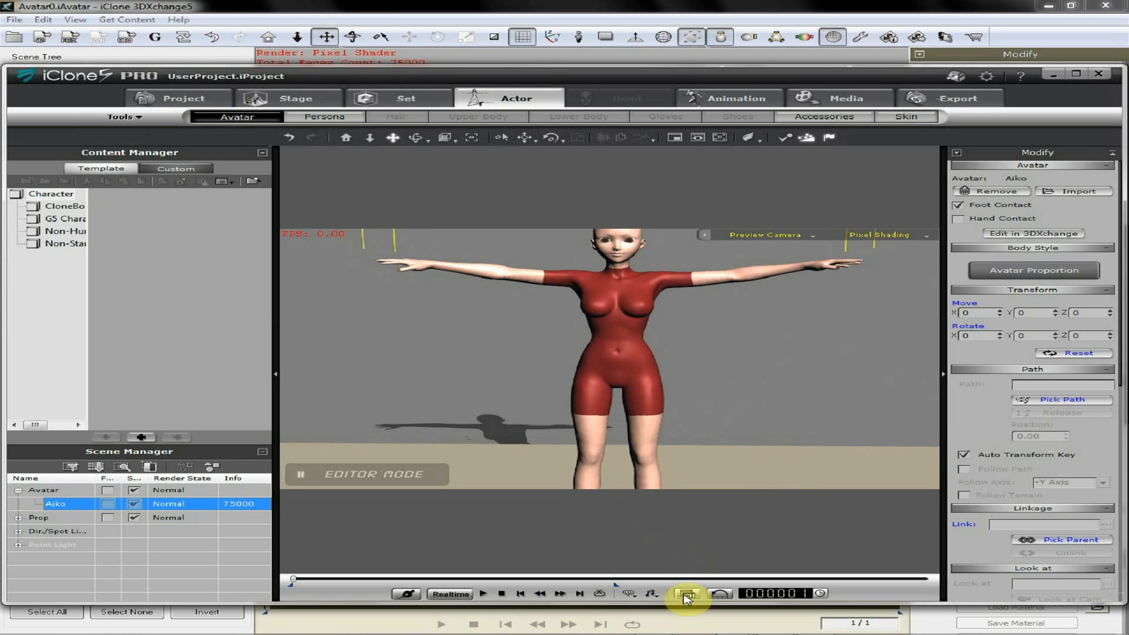
Switch back to 3DXchange and import WalkStartandEnd.iMotion from the Desktop into Aiko's motion library
mouse_move(693, 633)
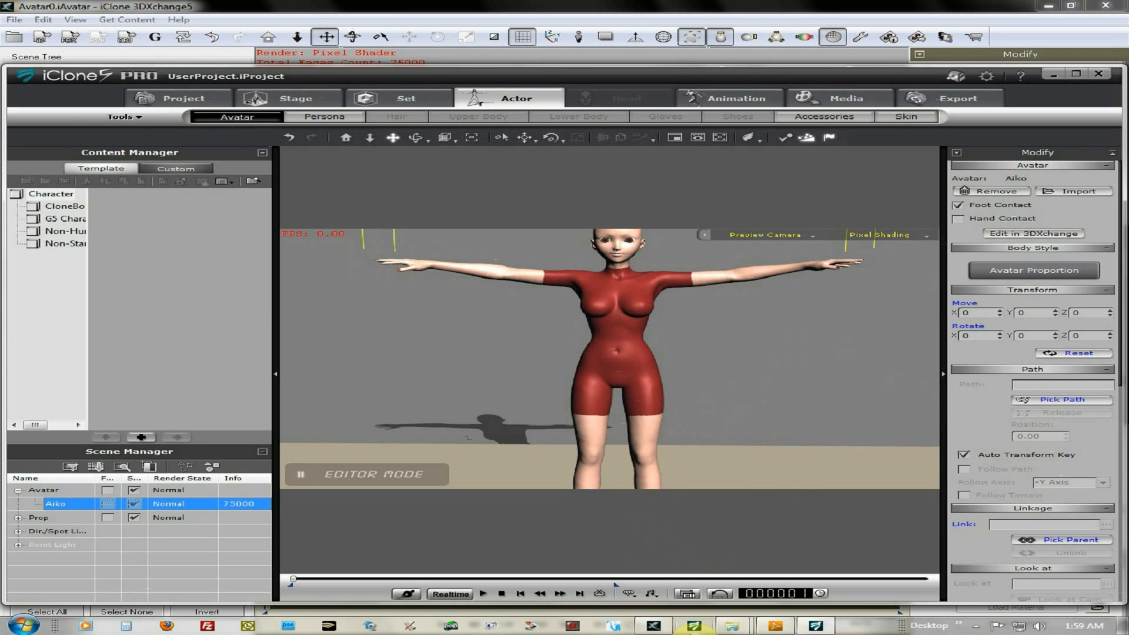
left_click(694, 626)
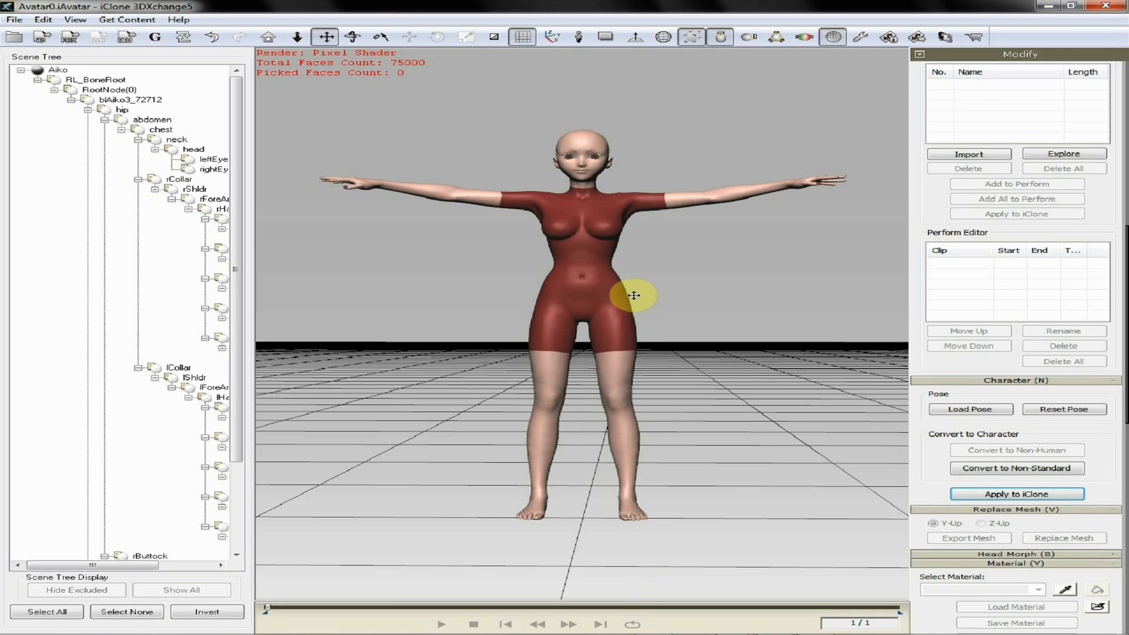
right_click_drag(715, 272, 700, 369)
right_click_drag(560, 358, 531, 413)
scroll(530, 414, "down", 2)
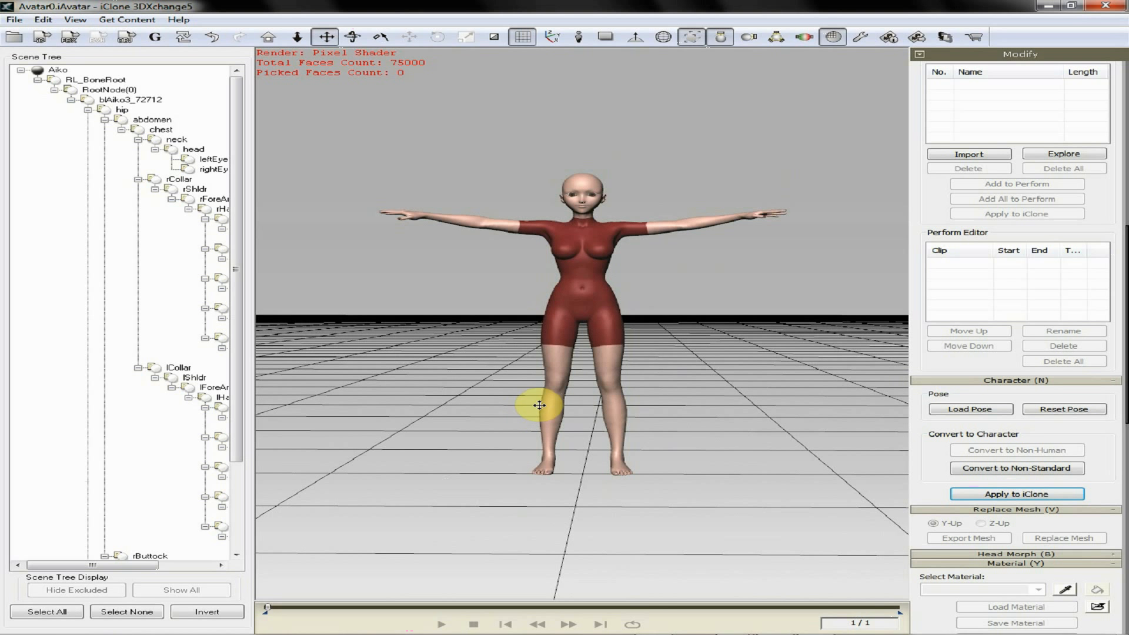
left_click_drag(921, 122, 929, 217)
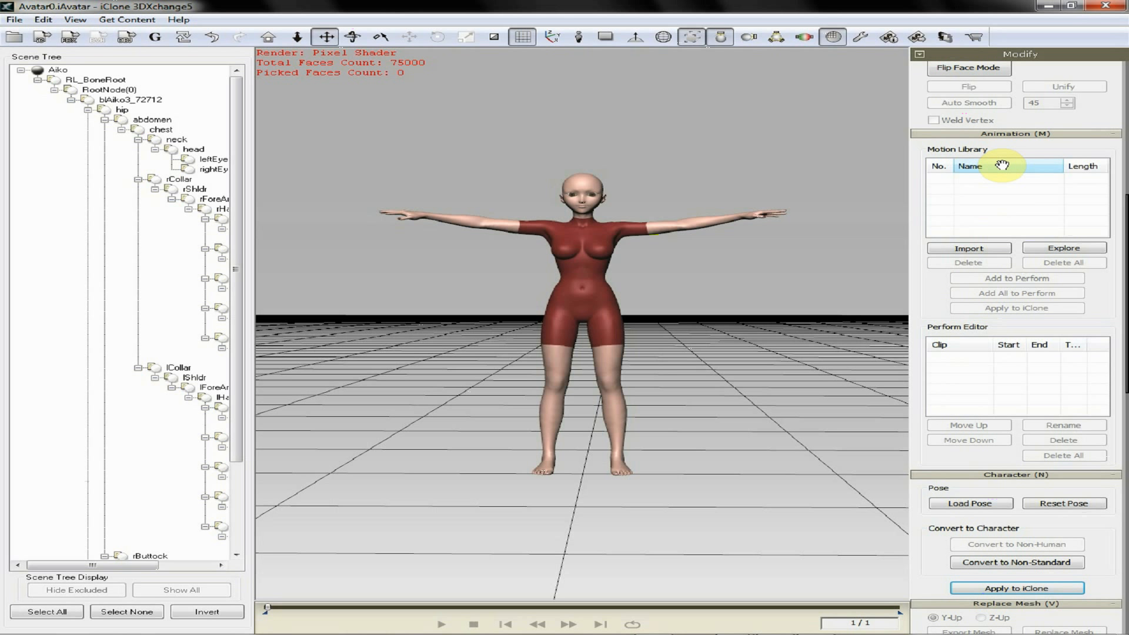
left_click(977, 252)
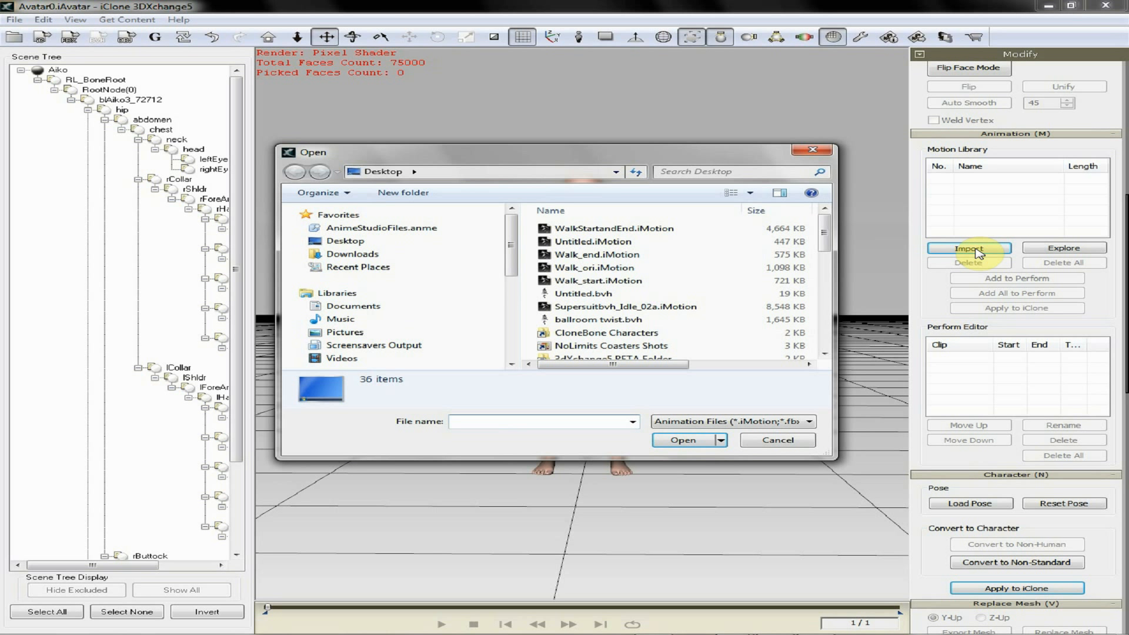
left_click(641, 235)
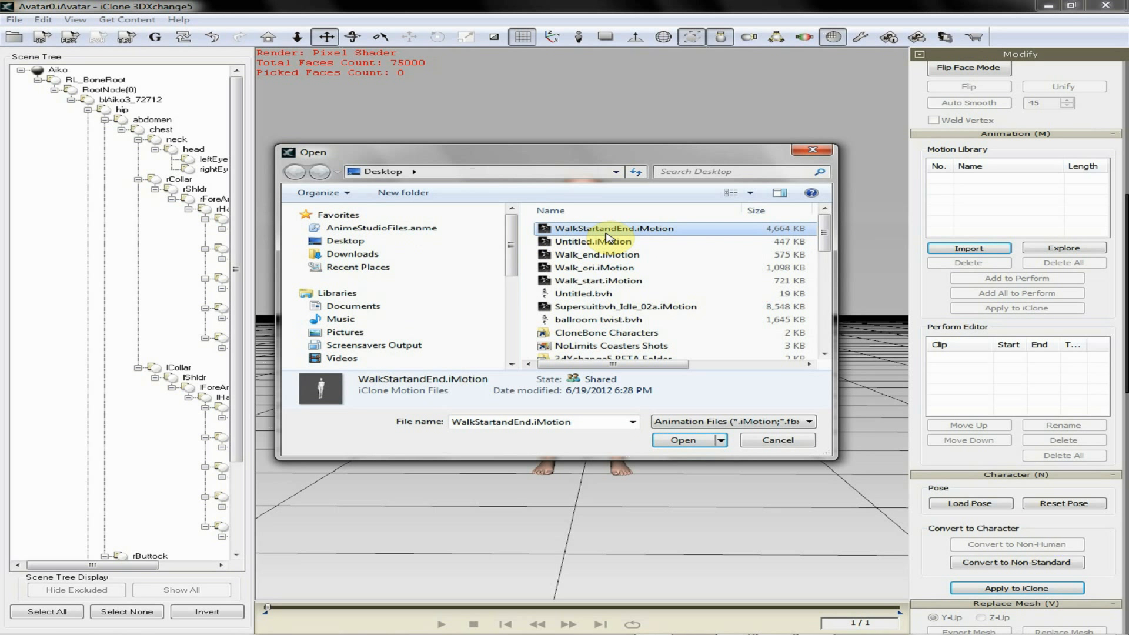
left_click(693, 441)
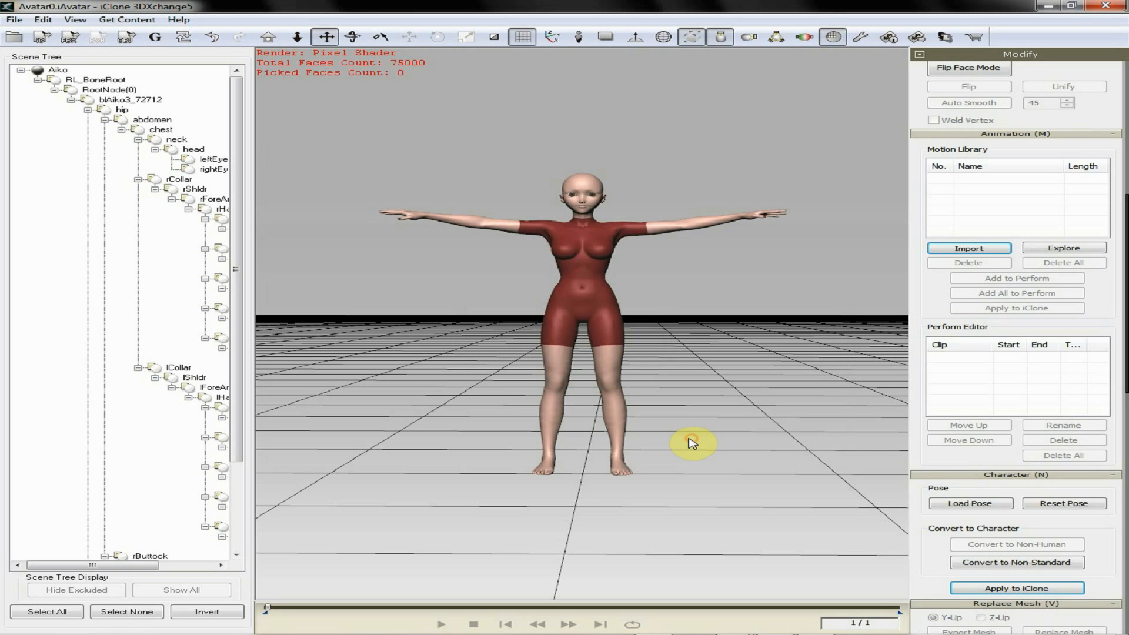
Preview the WalkStartandEnd motion on Aiko and scrub back to frame 675 to find a suitable end pose
left_click(967, 180)
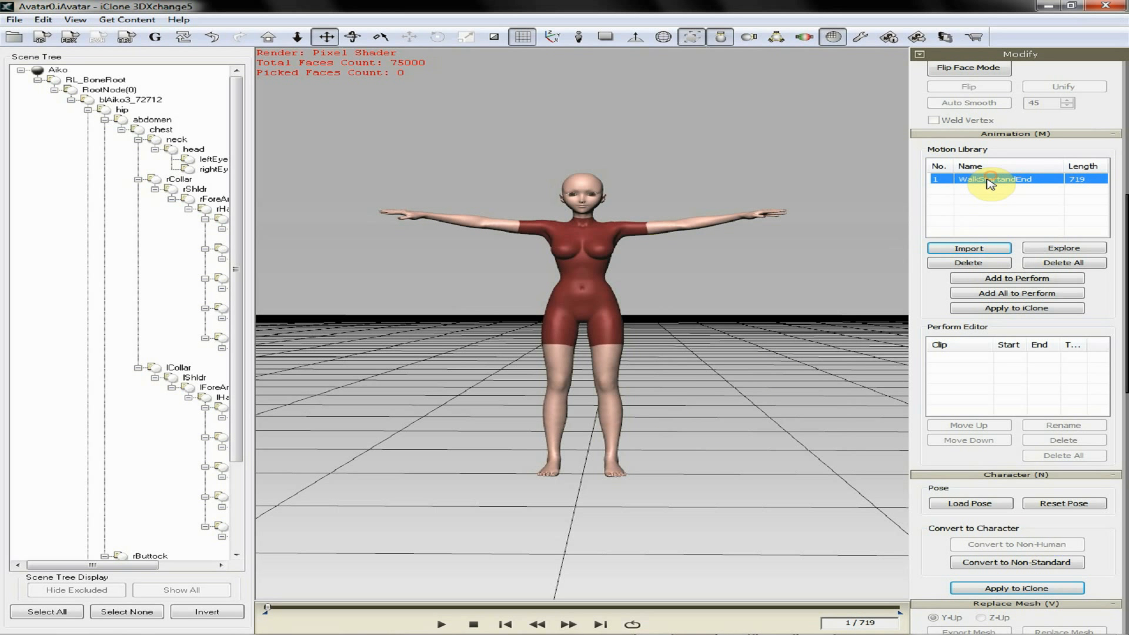
left_click(442, 625)
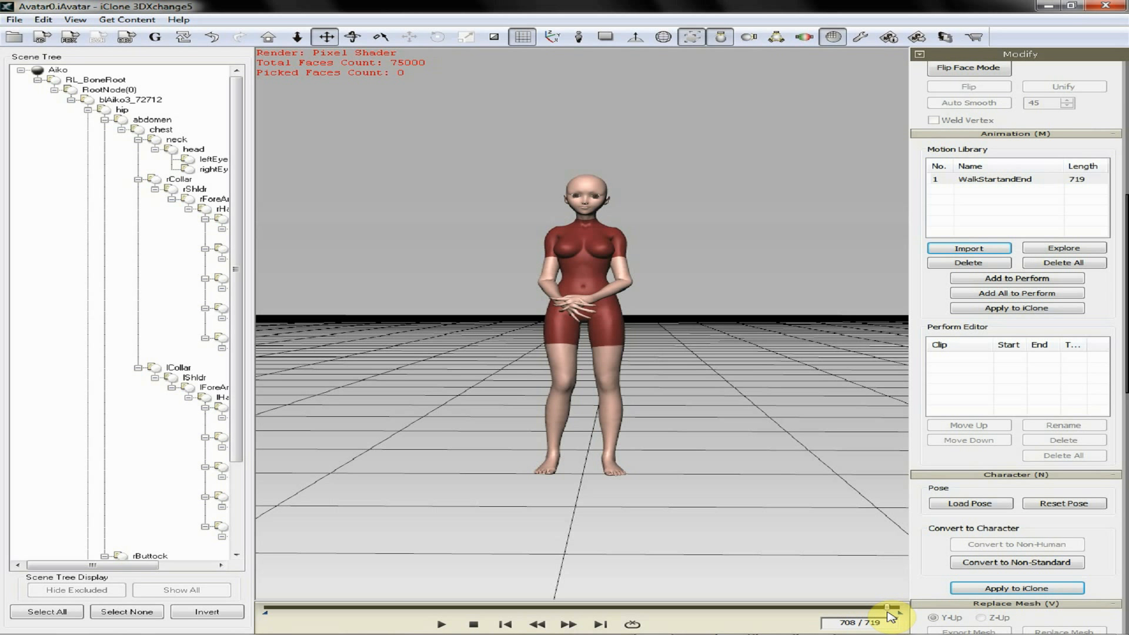
left_click_drag(887, 611, 858, 620)
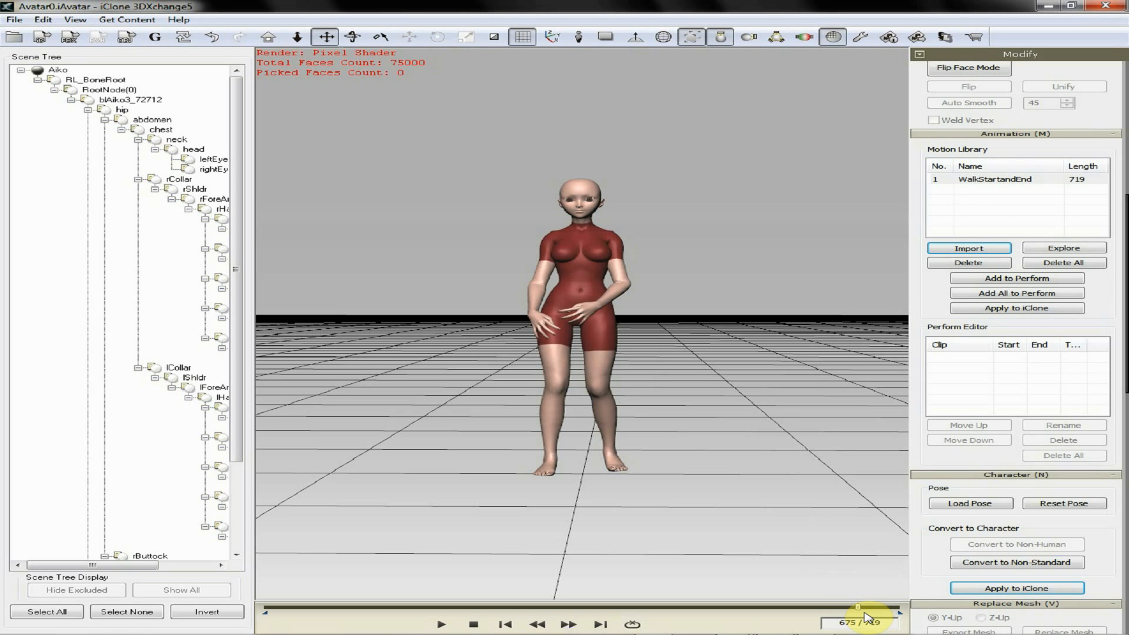
Add the WalkStartandEnd motion to Aiko's perform clips
left_click(1009, 184)
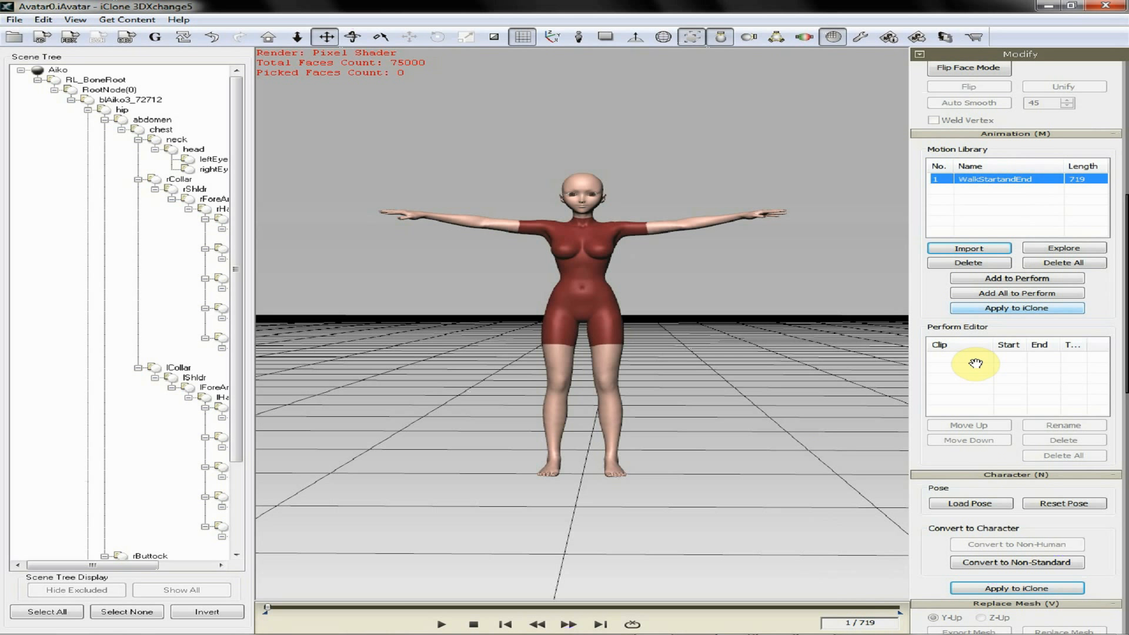
left_click(1017, 279)
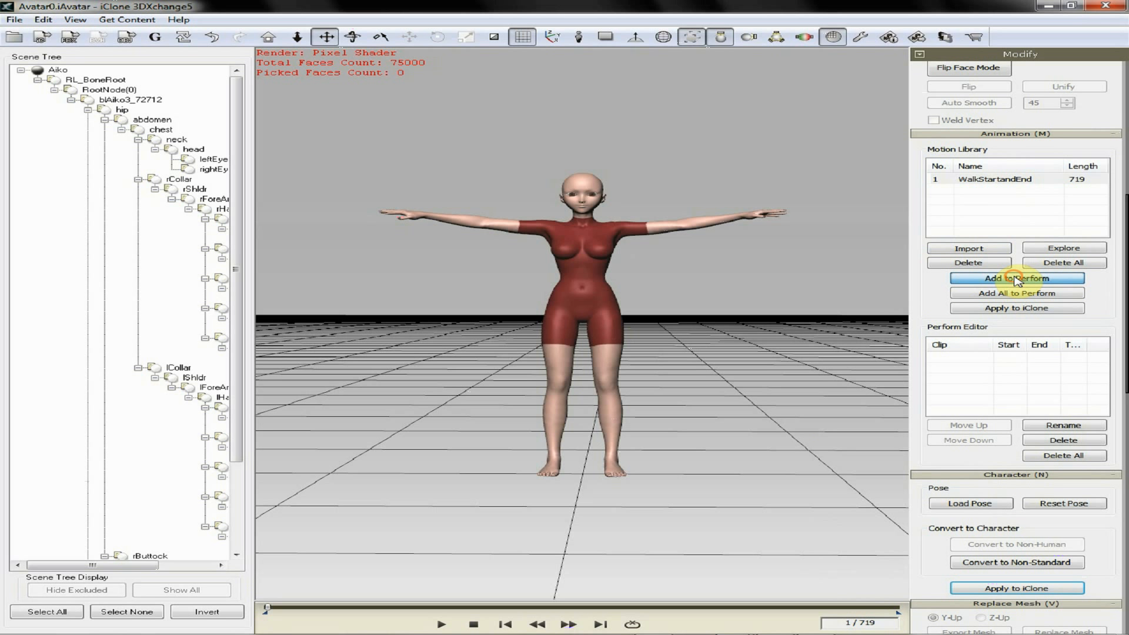
double_click(954, 359)
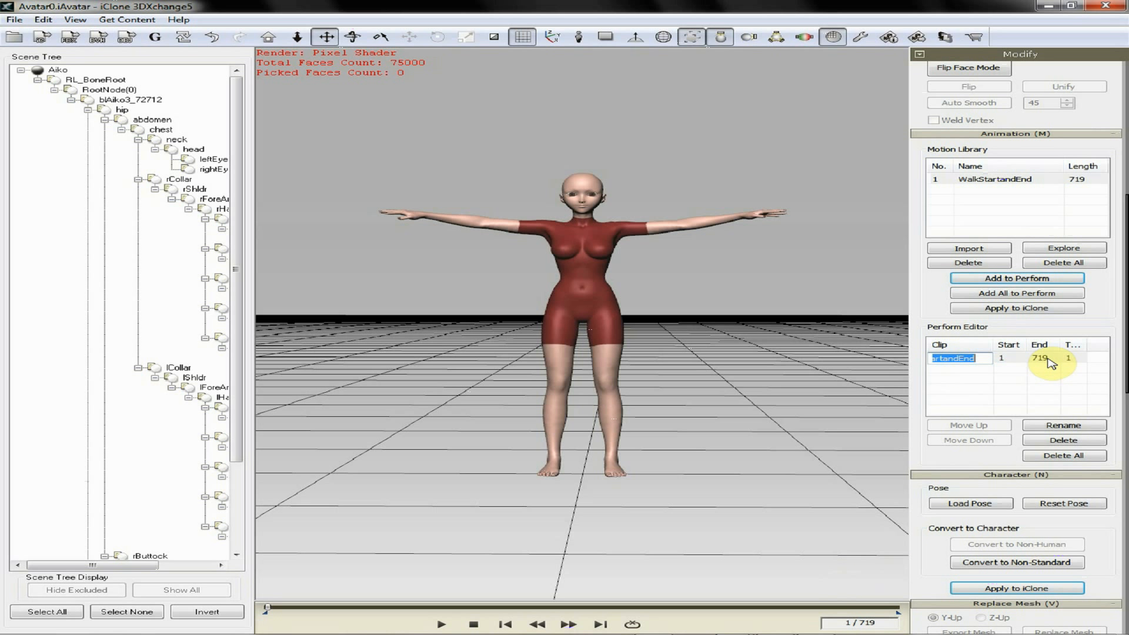
Set the WalkStartandEnd perform clip's end frame to 675 and check its end and start frames
left_click_drag(267, 606, 861, 631)
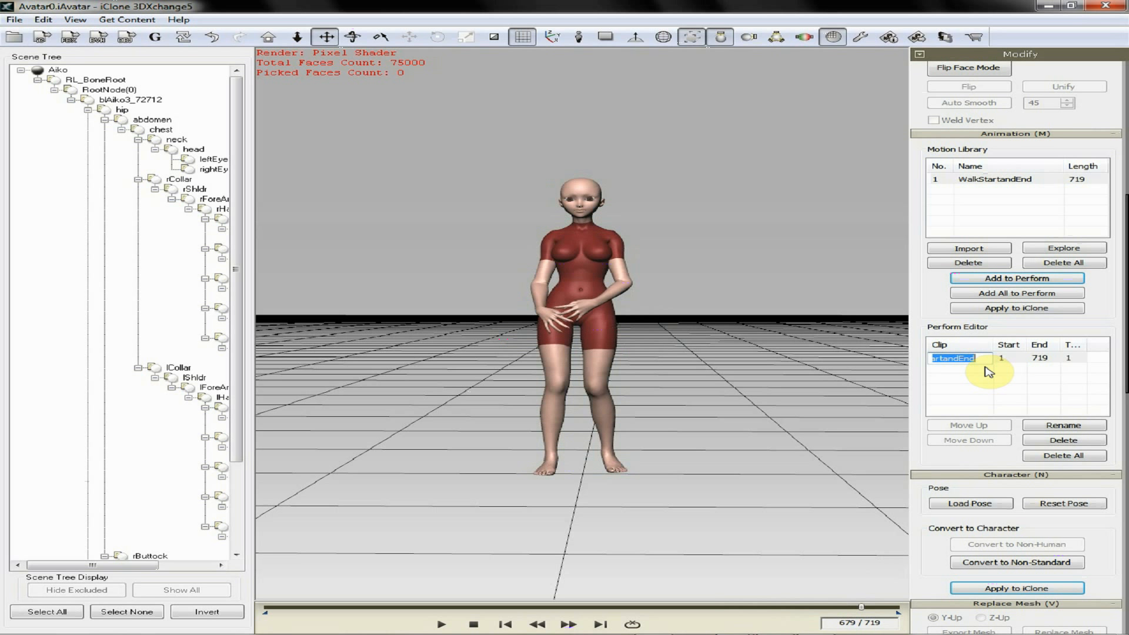
left_click(1039, 360)
left_click(1039, 359)
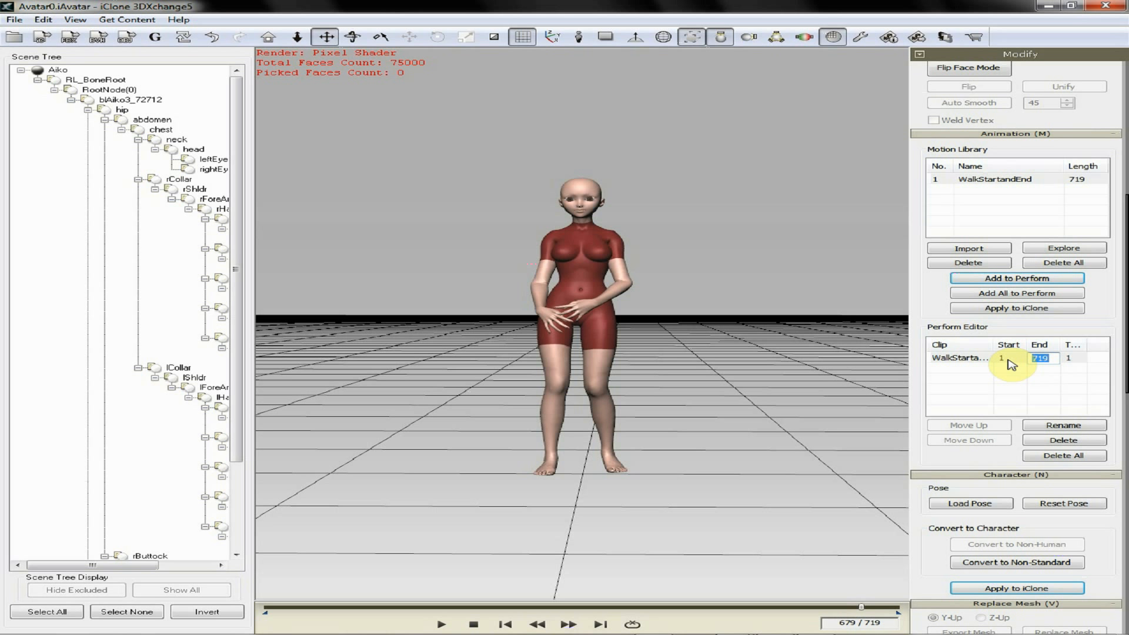
type("675")
left_click(1008, 360)
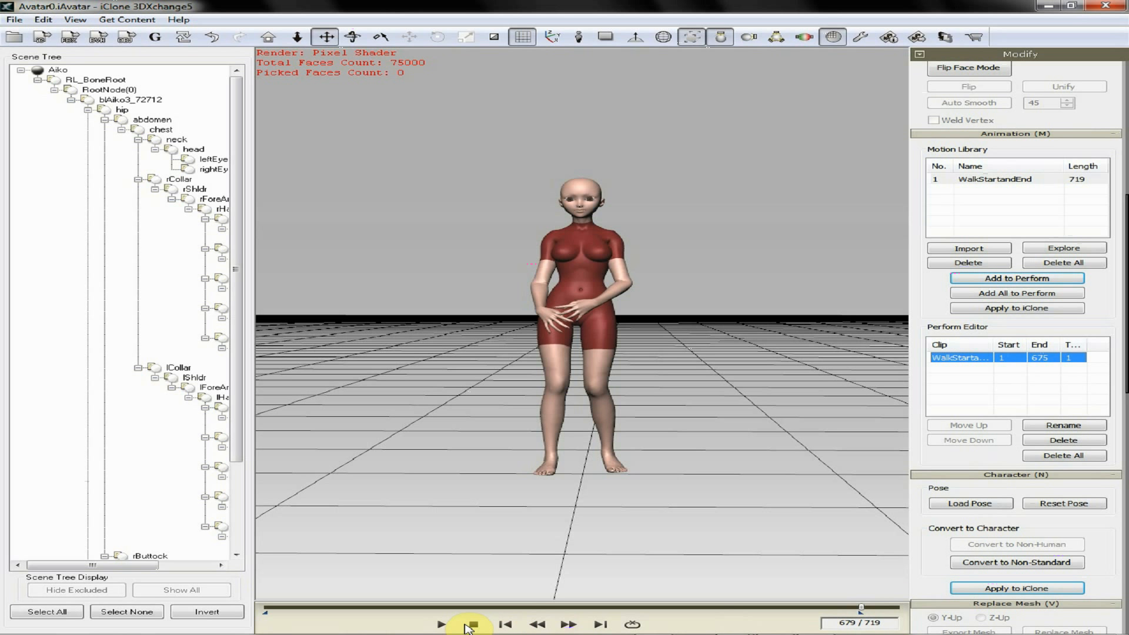
left_click(599, 625)
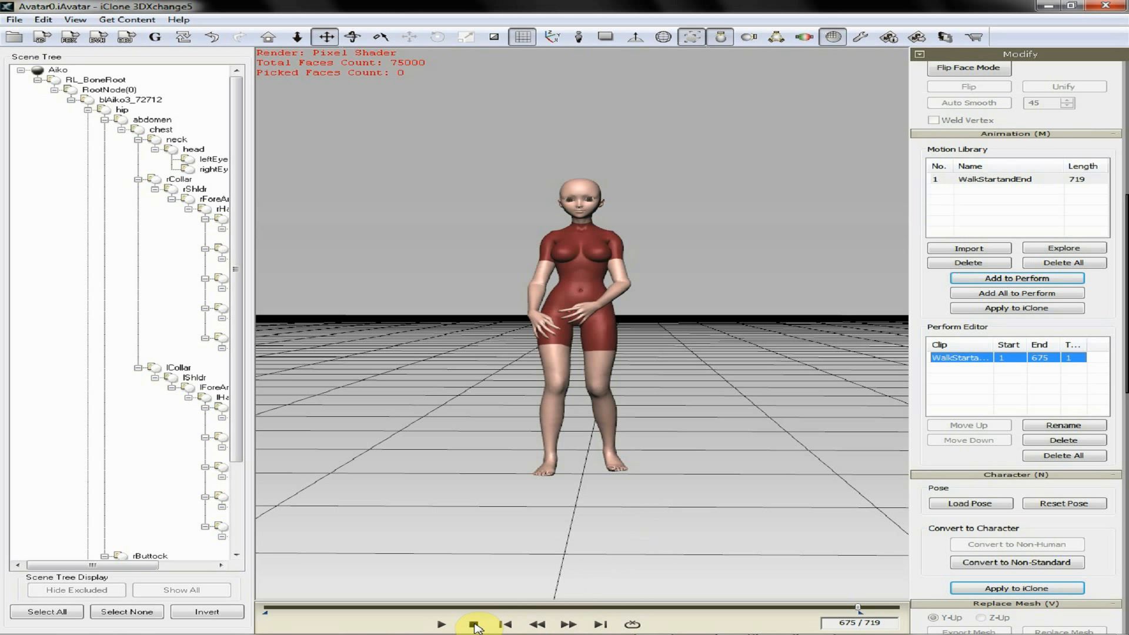
left_click(474, 625)
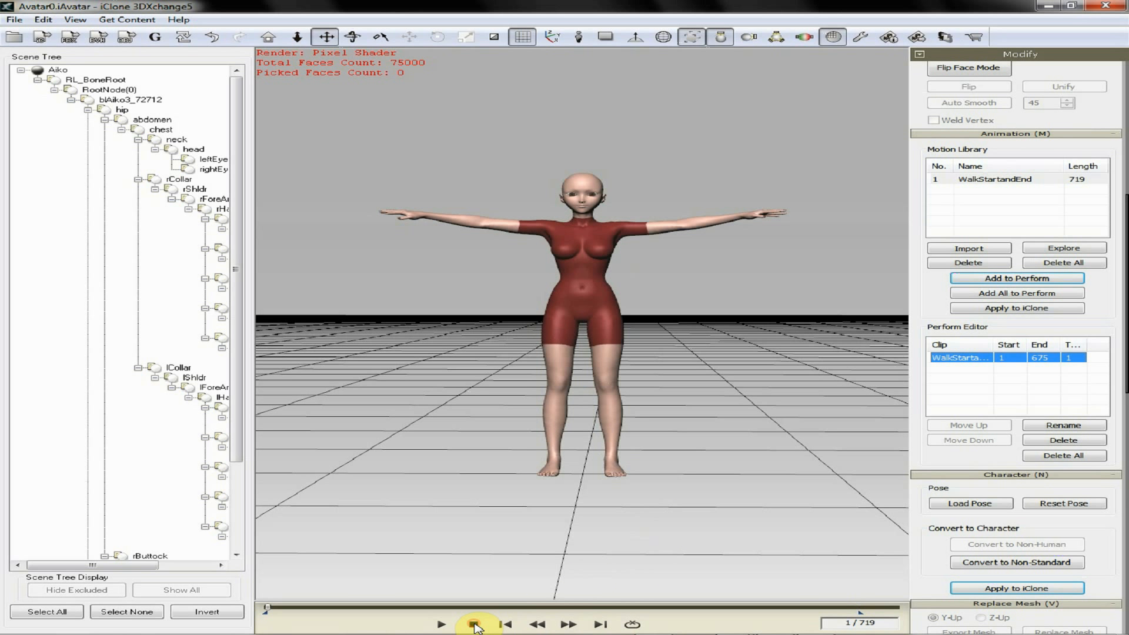
Play the walk motion to frame 77 and set the WalkStartandEnd perform clip's start frame to 77
left_click(441, 625)
left_click(442, 625)
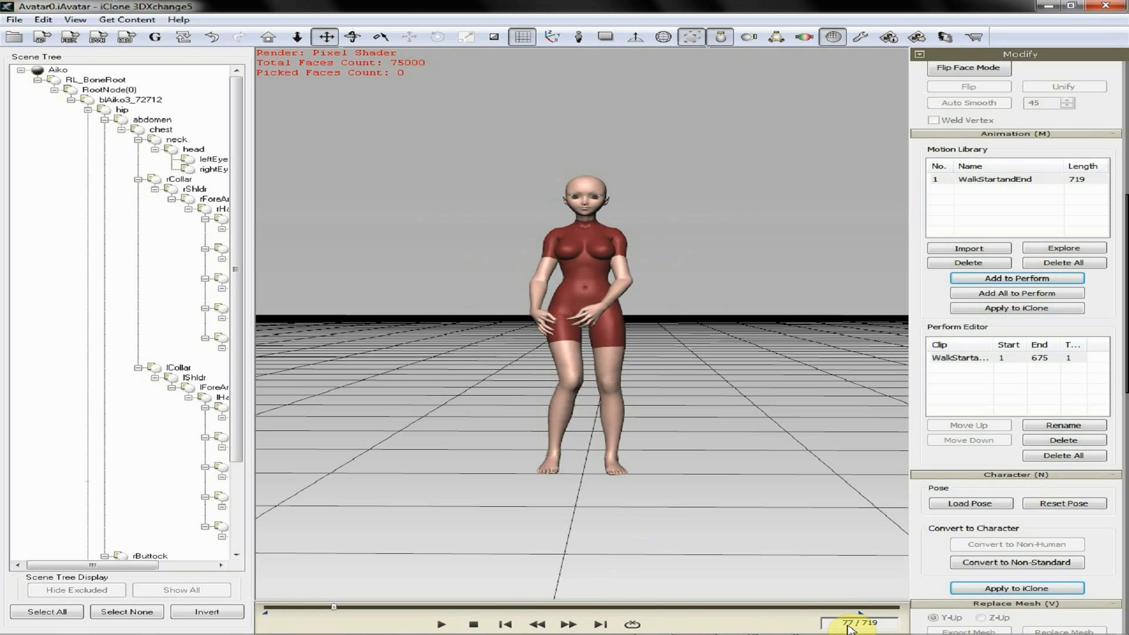
left_click(1012, 359)
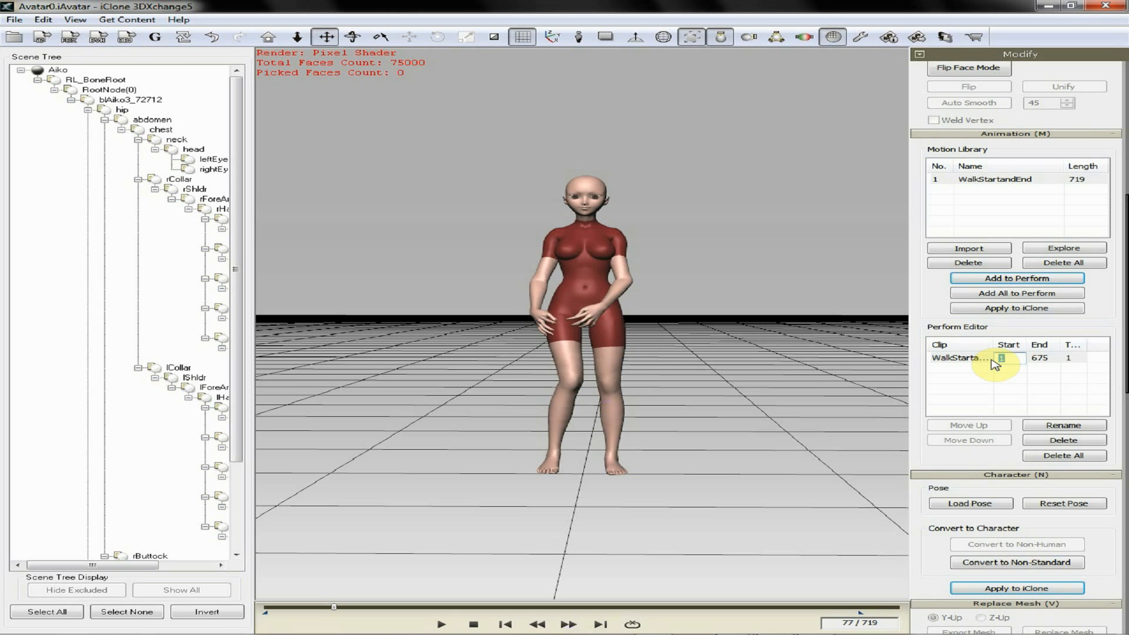
type("77")
key("Return")
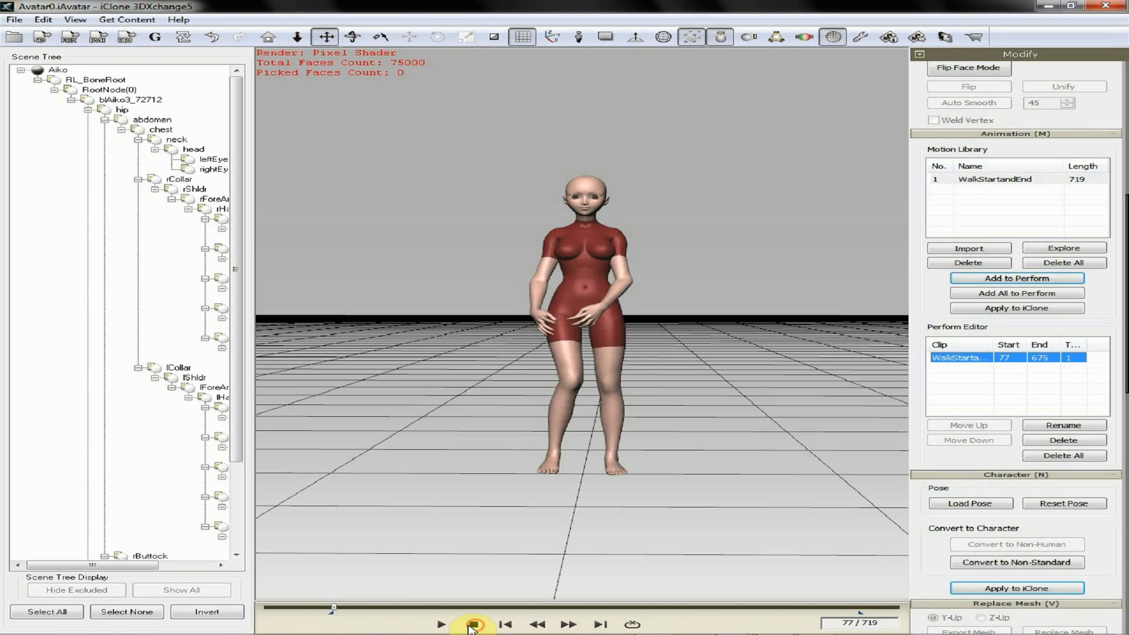
Preview the trimmed WalkStartandEnd clip and examine Aiko's start pose from different angles
left_click(441, 624)
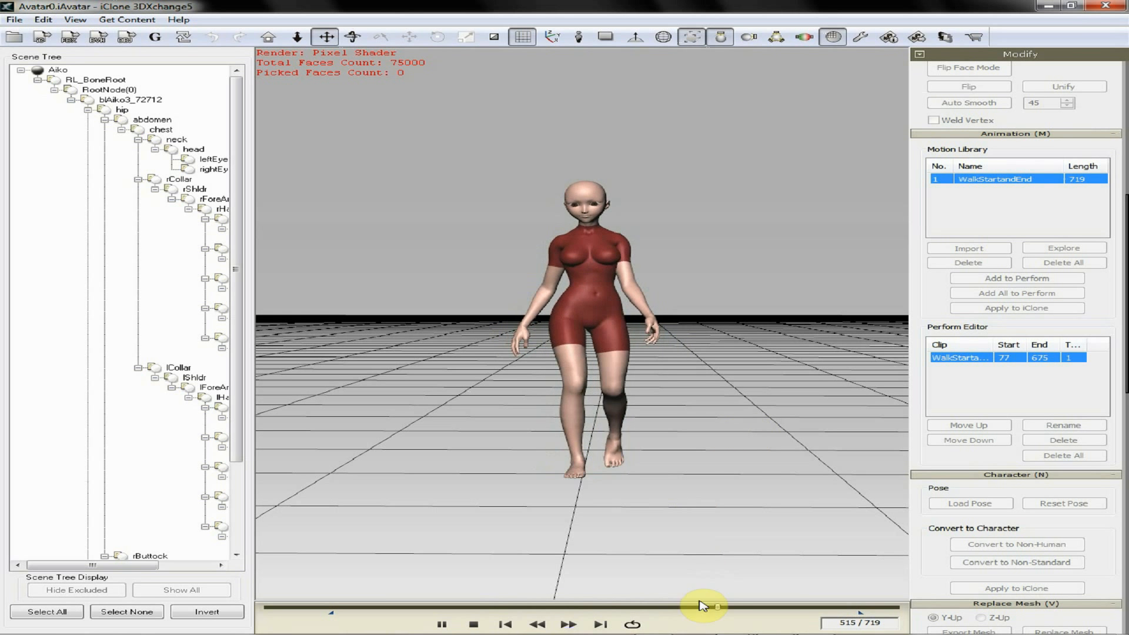
left_click(473, 623)
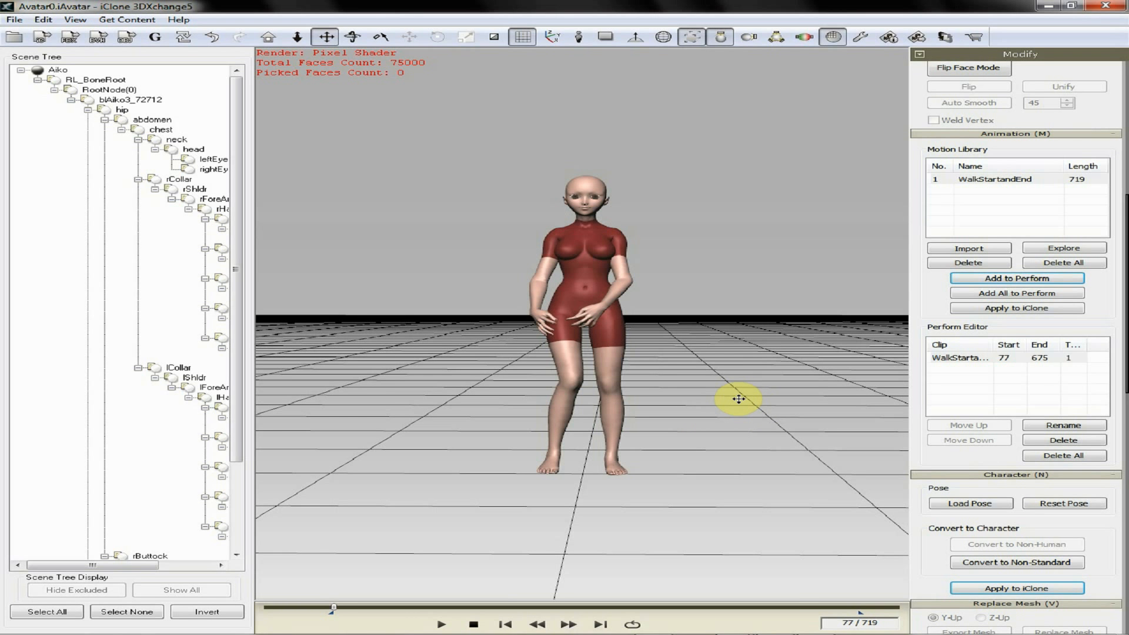
right_click_drag(725, 396, 679, 437)
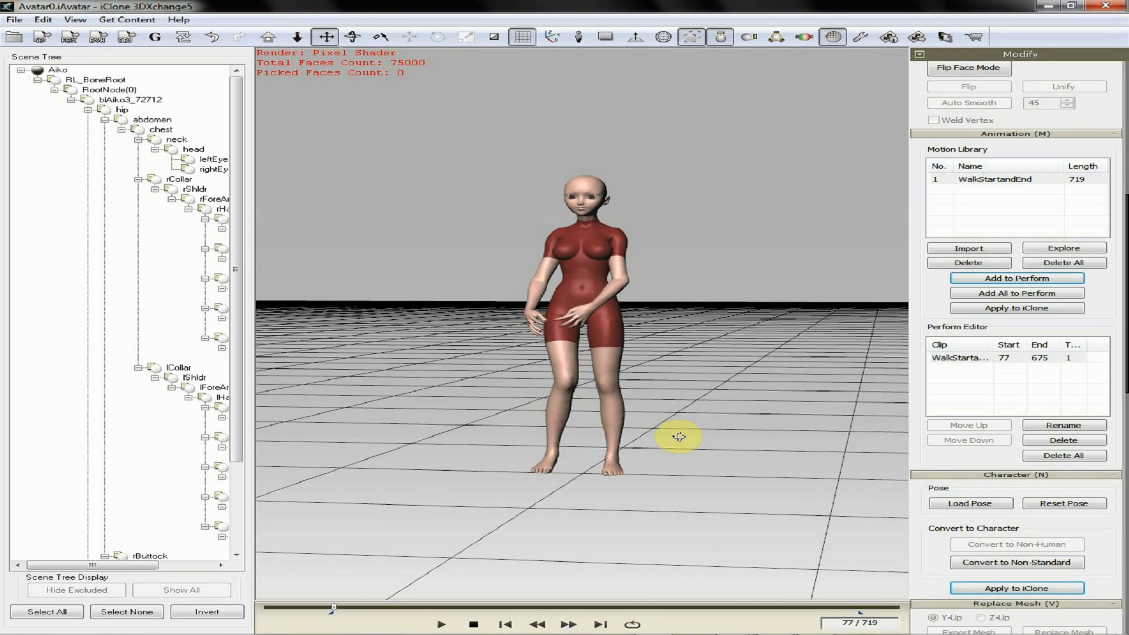
scroll(679, 436, "down", 4)
left_click_drag(677, 411, 683, 424)
right_click_drag(660, 428, 729, 435)
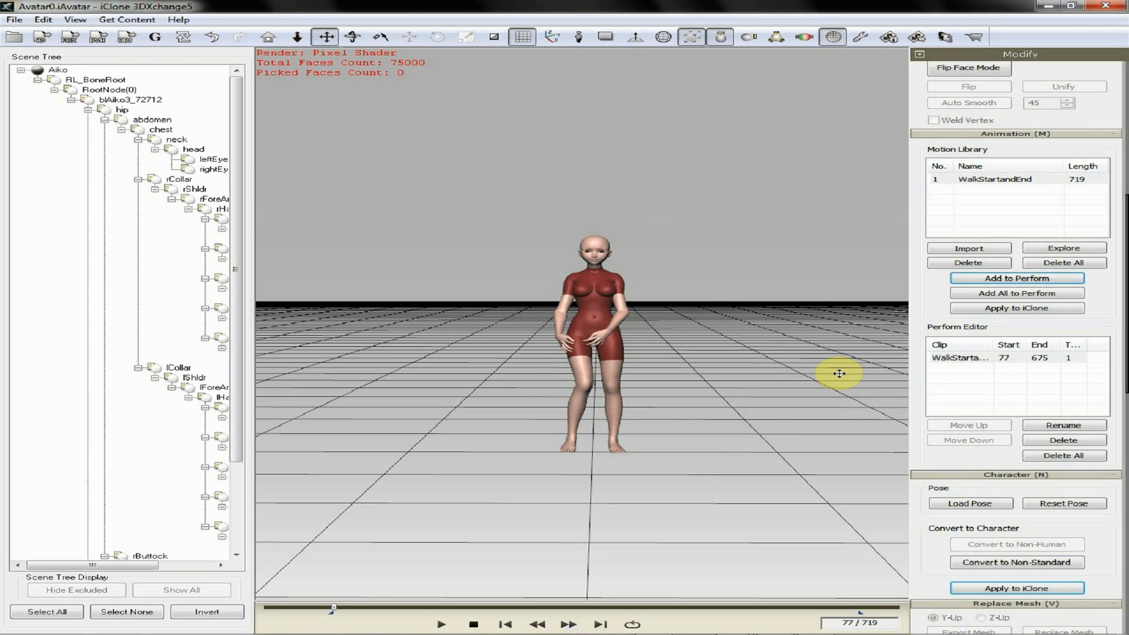
right_click_drag(838, 372, 831, 418)
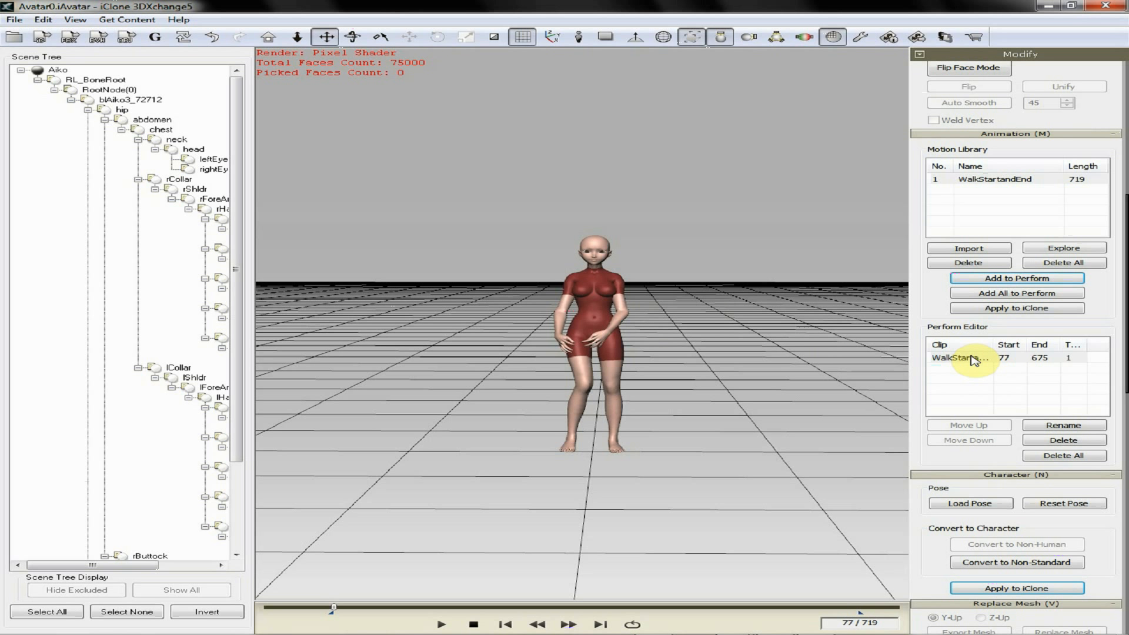
Start a BVH export of Aiko's motion and copy the full destination folder path
left_click(97, 39)
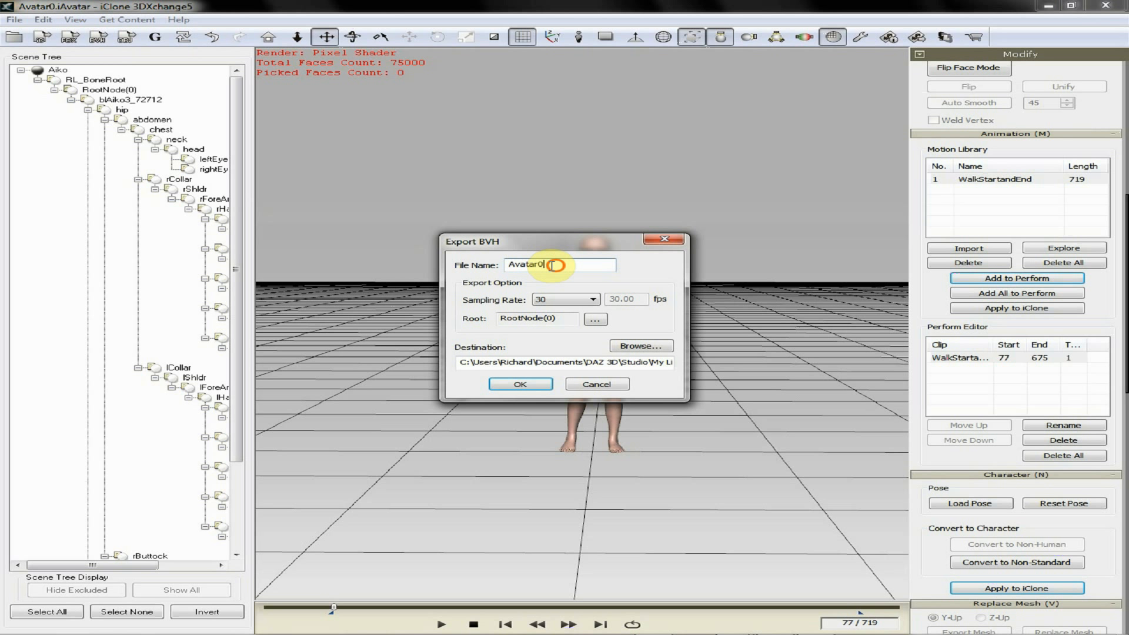
double_click(567, 260)
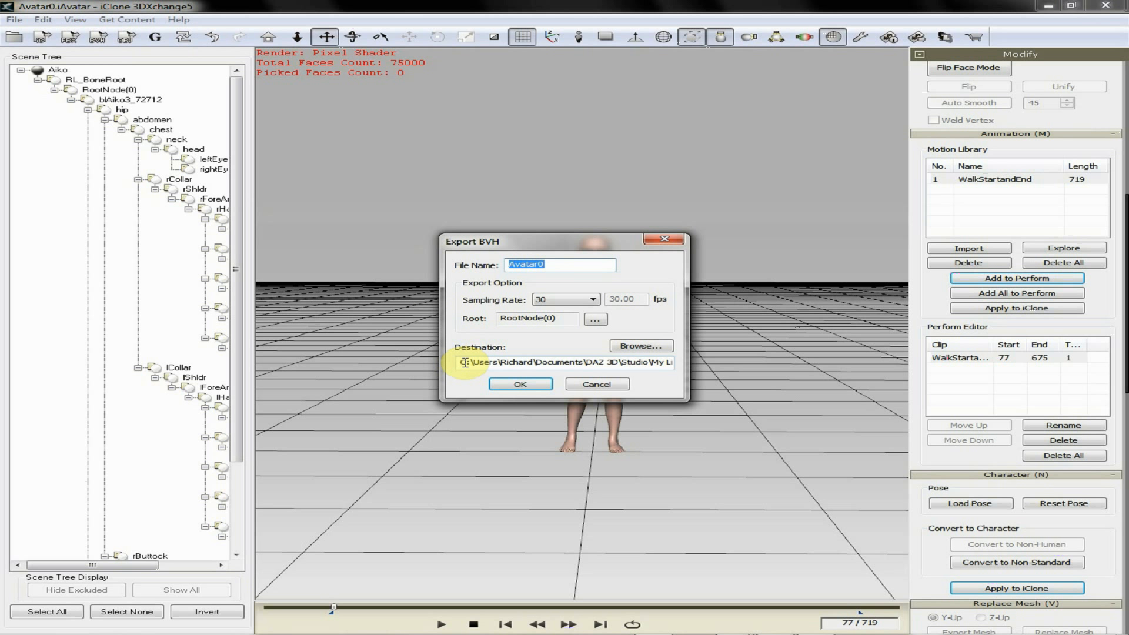
left_click_drag(461, 361, 749, 366)
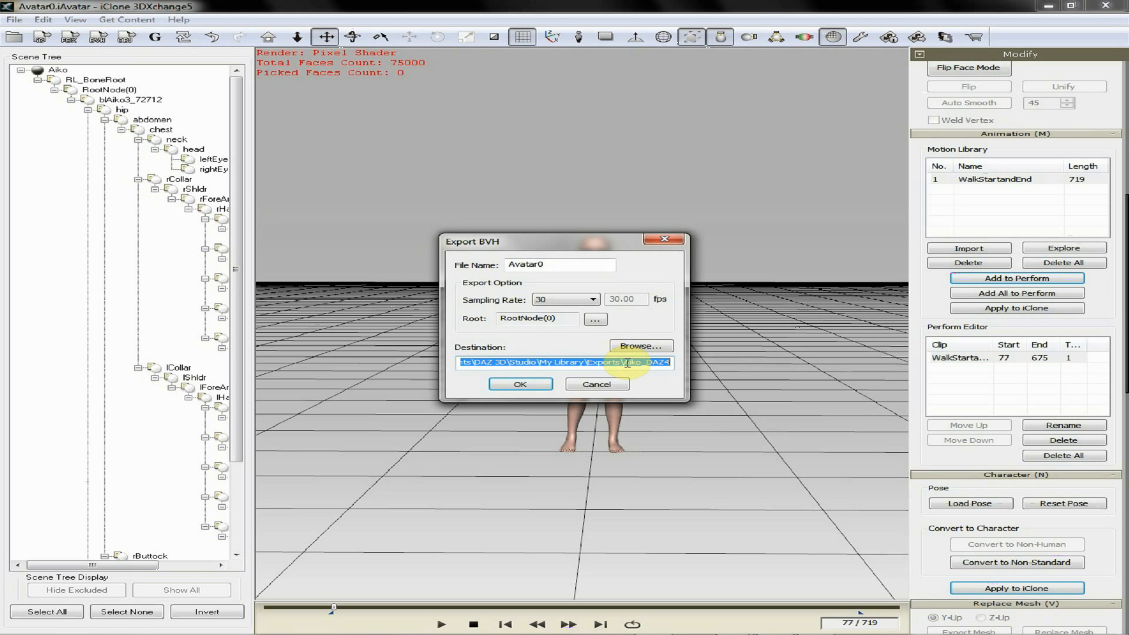
left_click_drag(624, 363, 669, 361)
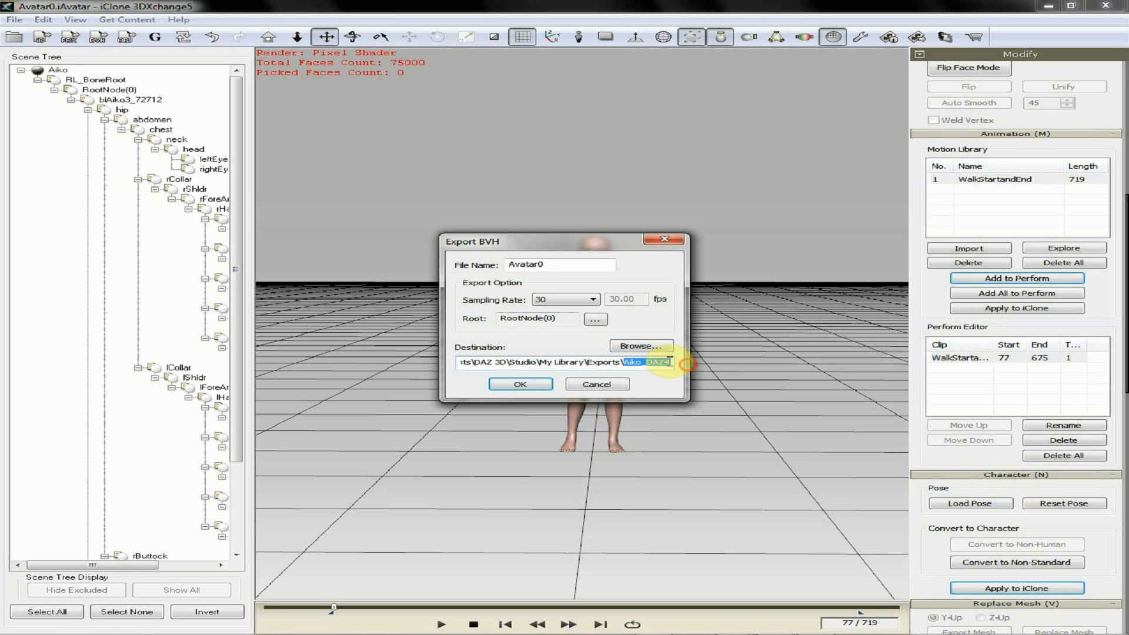
right_click(666, 361)
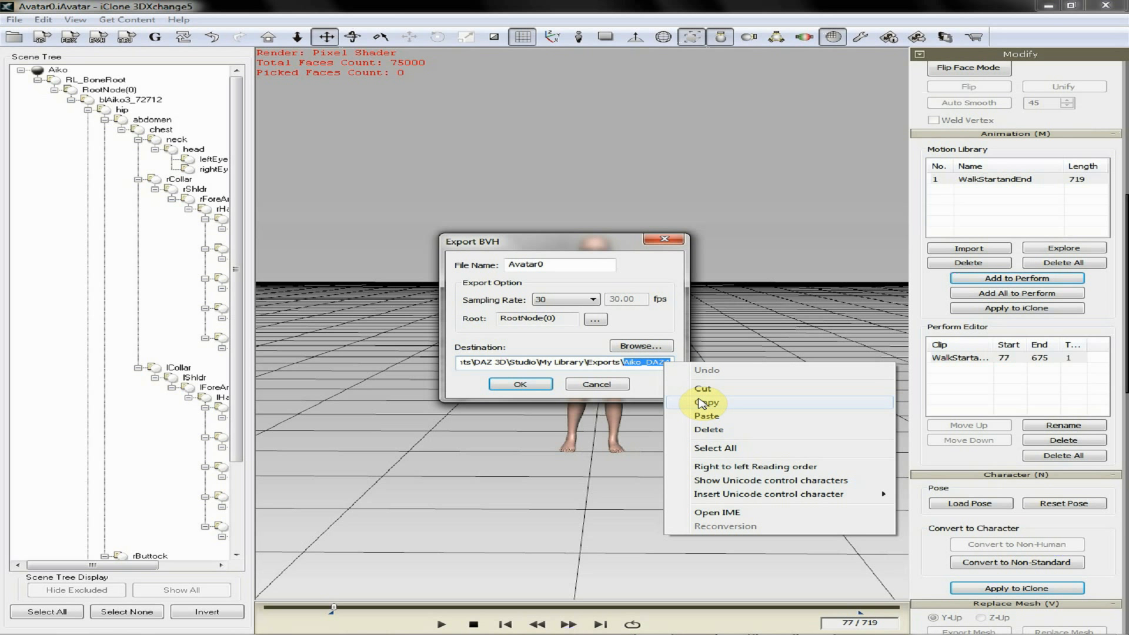
left_click(644, 362)
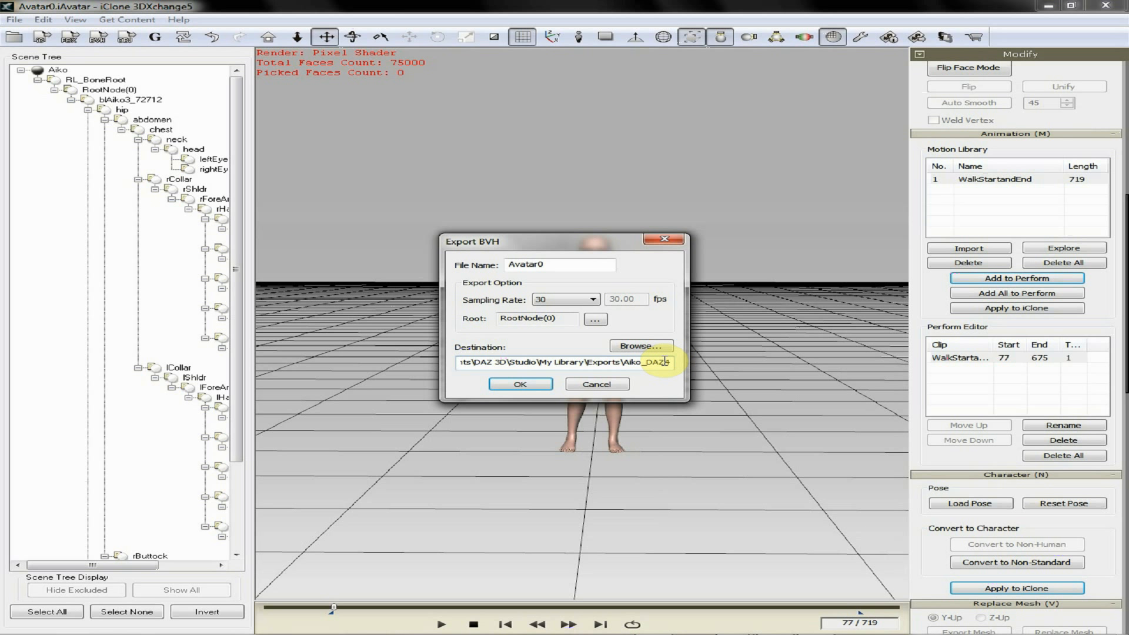
right_click(619, 361)
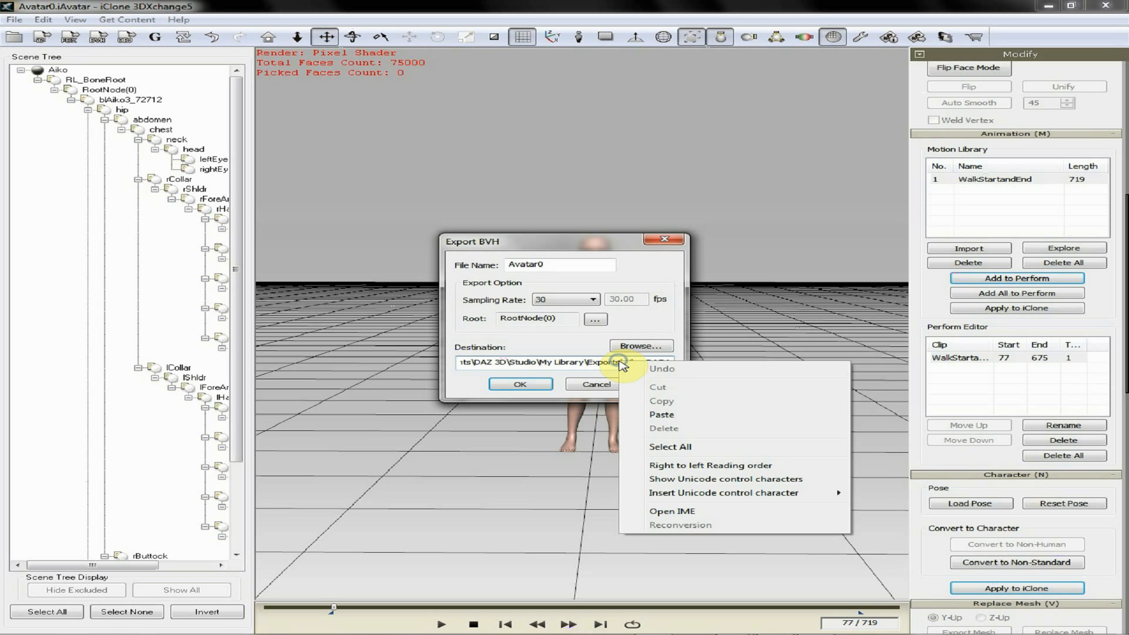
left_click(668, 447)
right_click(585, 367)
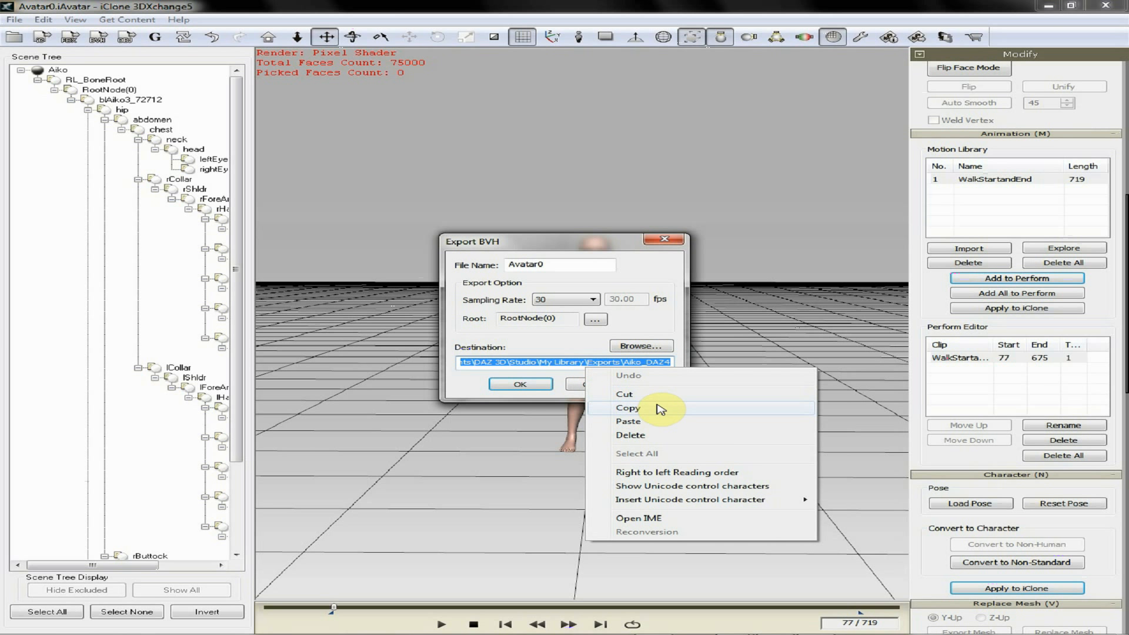
left_click(649, 406)
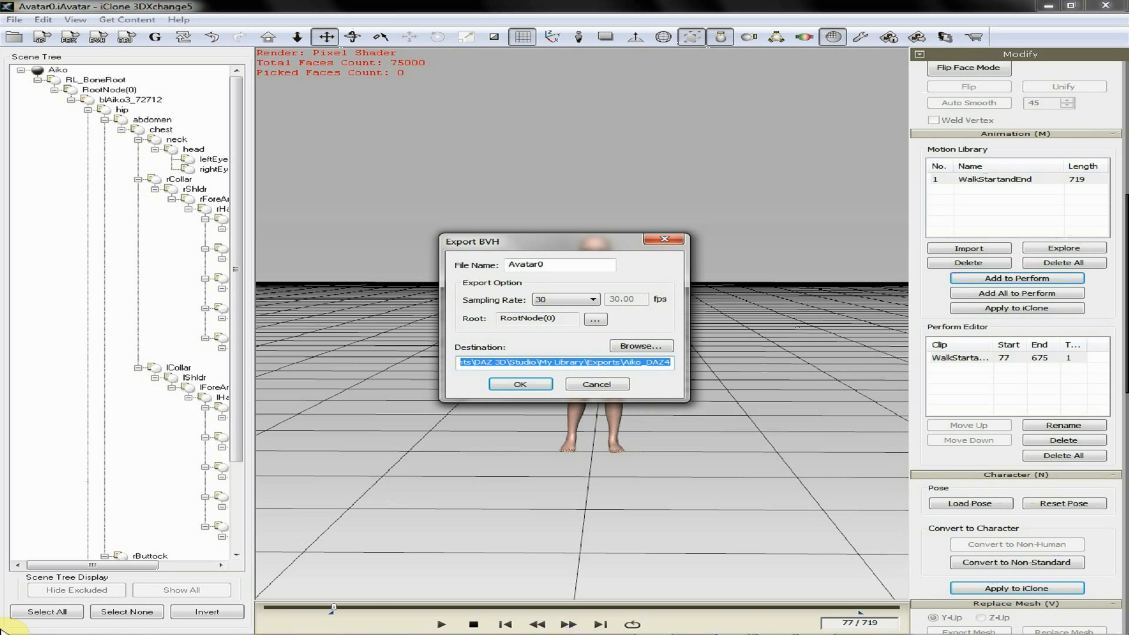
Switch to Windows Explorer and open the Aiko_DAZ4 exports folder using the copied path
left_click(22, 624)
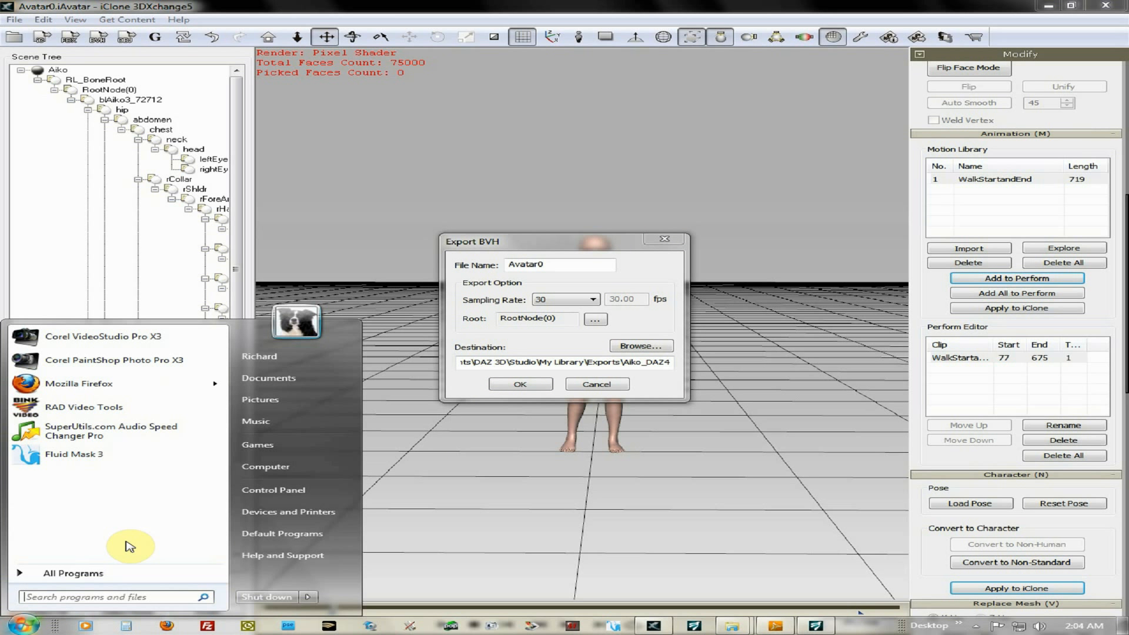
left_click(288, 467)
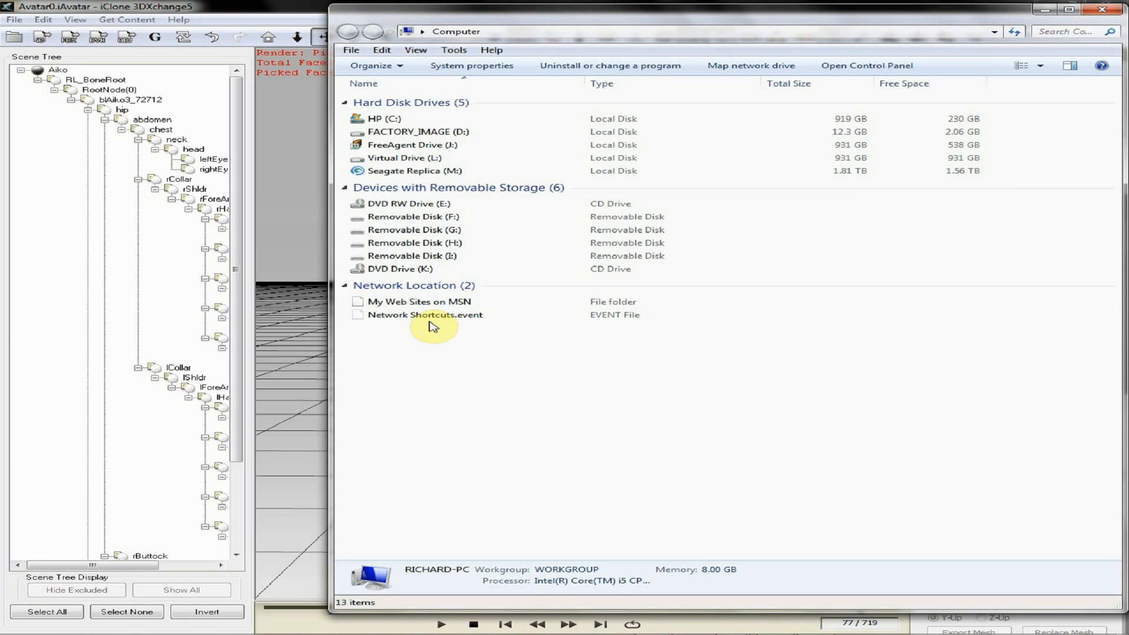
left_click(676, 30)
right_click(675, 30)
left_click(715, 82)
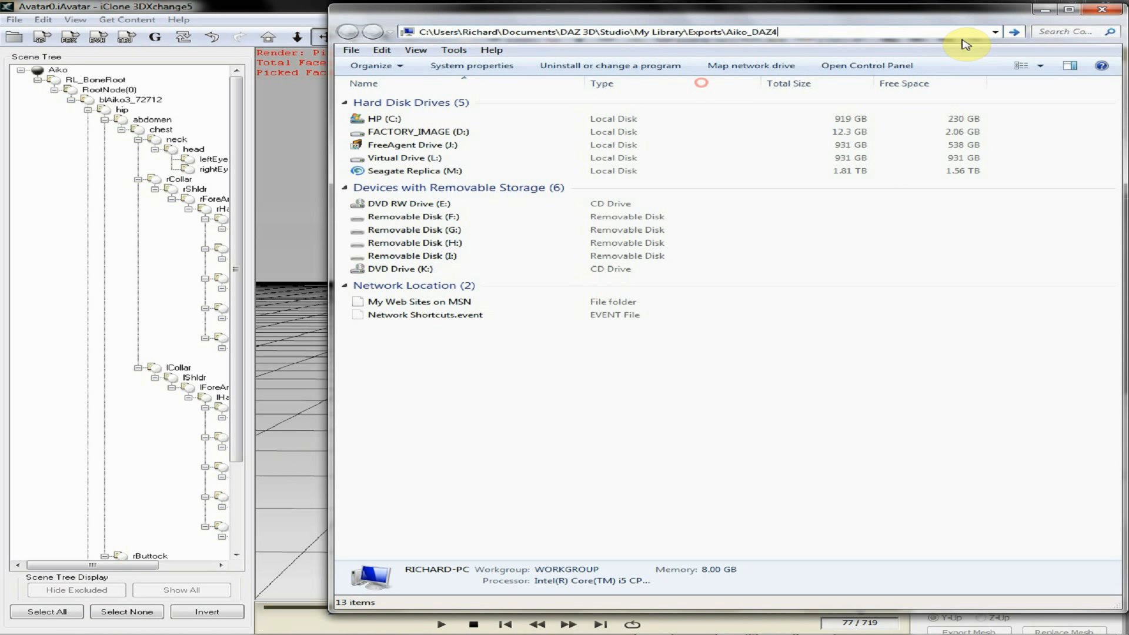
left_click(1015, 32)
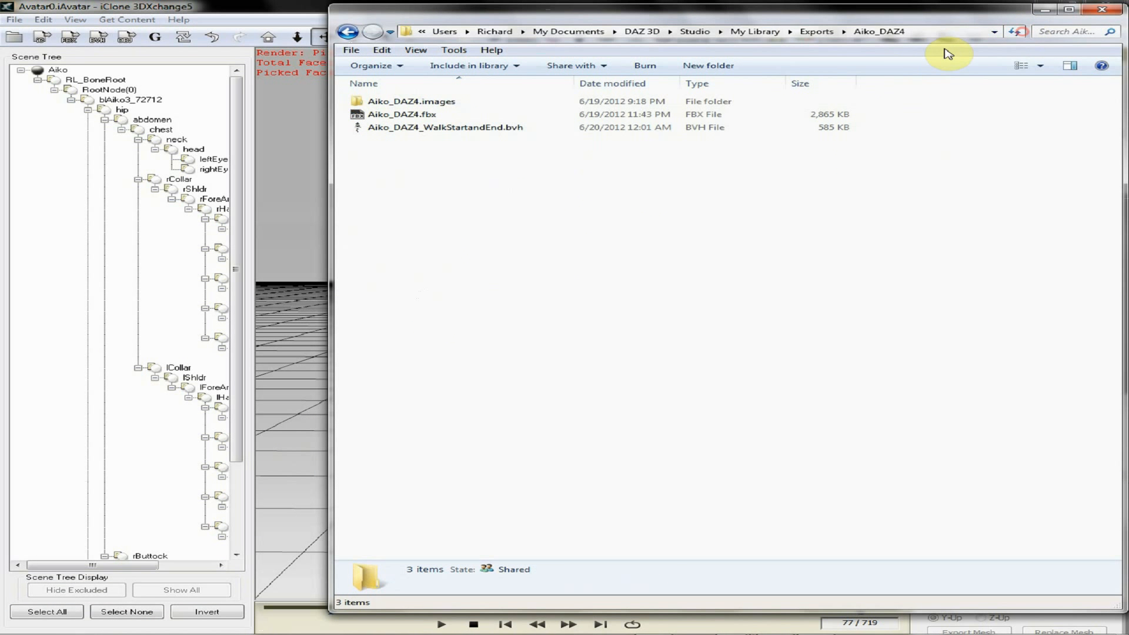
Copy the base name of Aiko_DAZ4_WalkStartandEnd.bvh without renaming the file
left_click(425, 129)
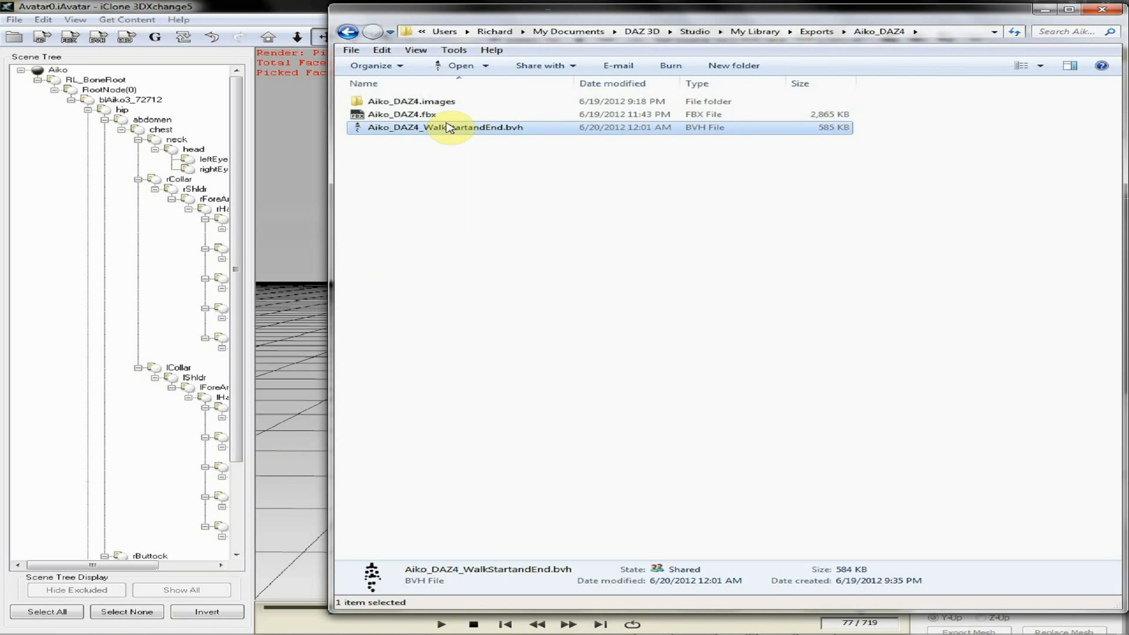
right_click(447, 129)
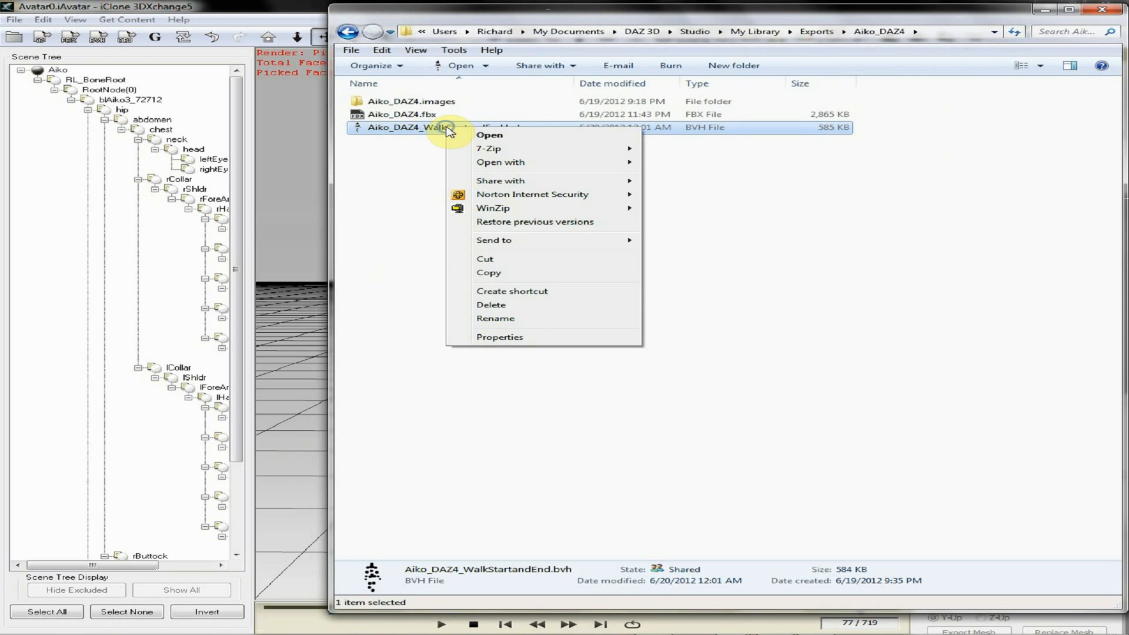
left_click(495, 318)
right_click(468, 126)
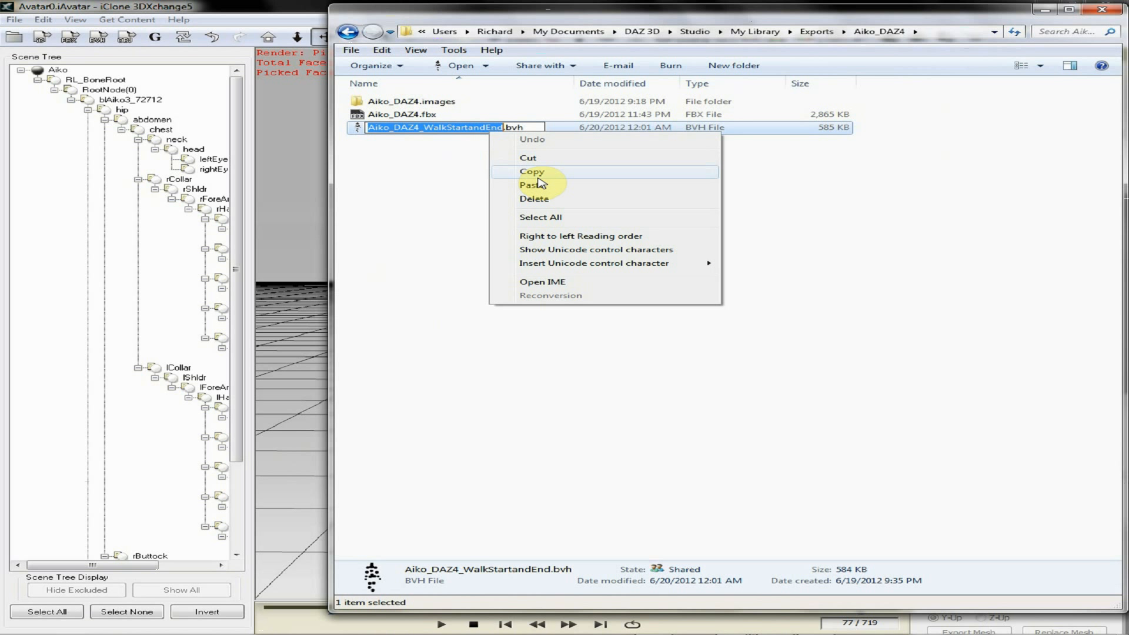
left_click(537, 173)
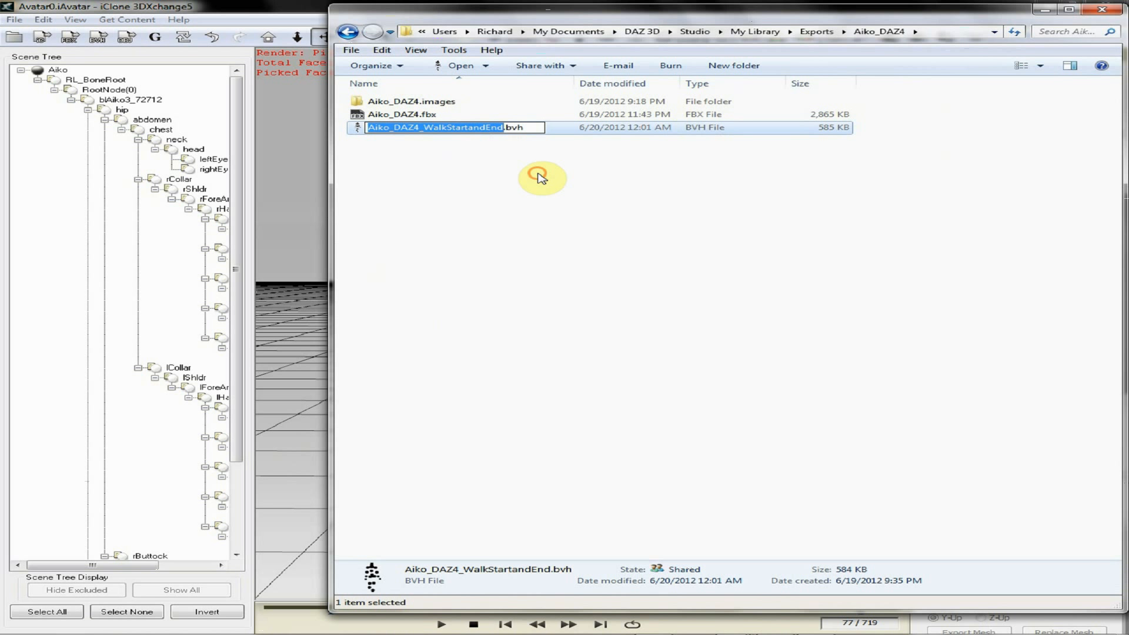
left_click(410, 161)
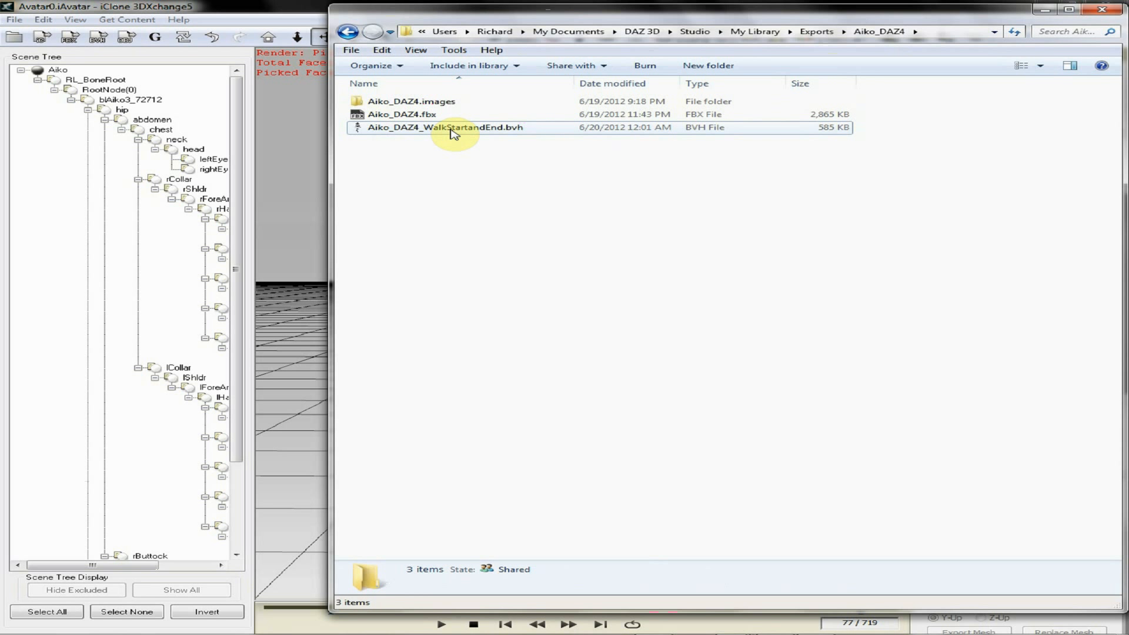
Switch back to 3DXchange and set the BVH export file name to Aiko_DAZ4, based on the copied name
left_click(1045, 9)
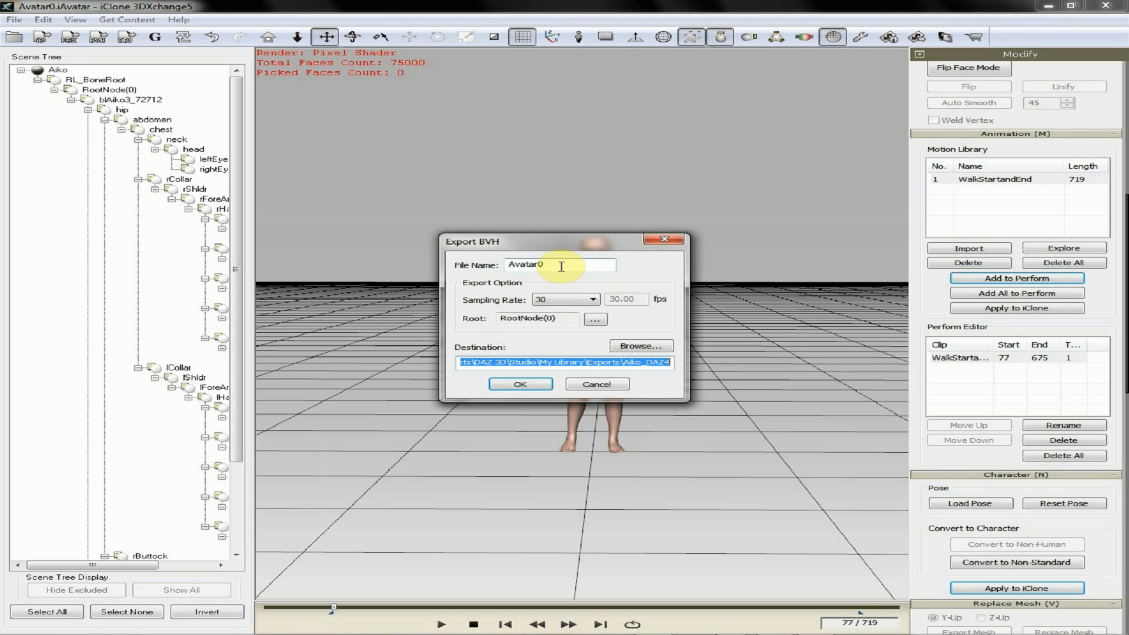
left_click_drag(561, 266, 512, 265)
right_click(521, 263)
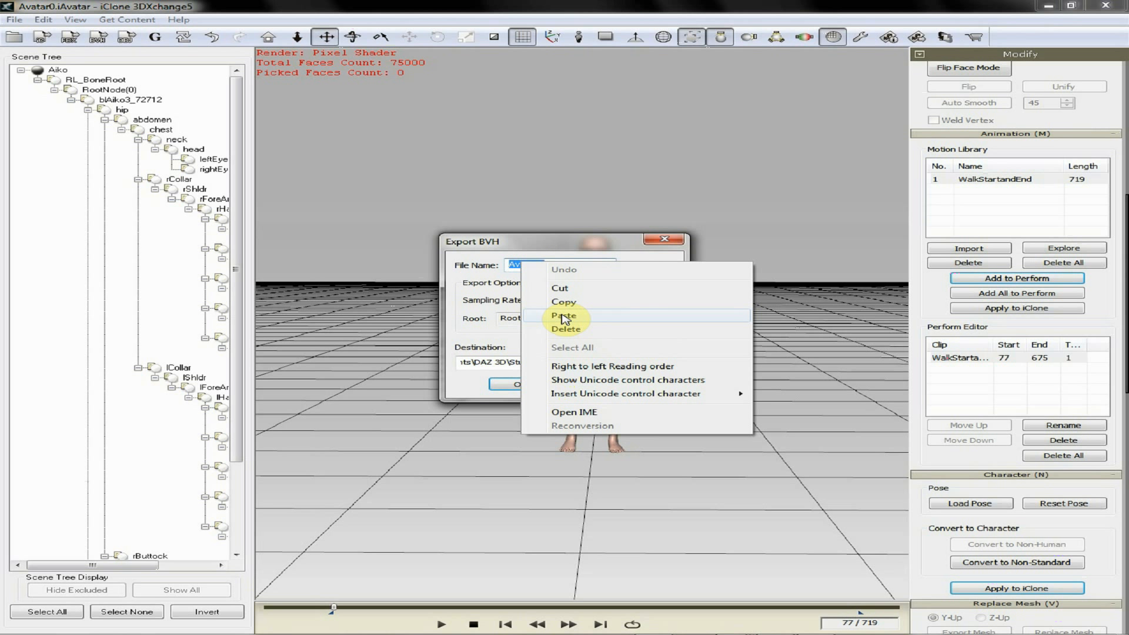
left_click(563, 318)
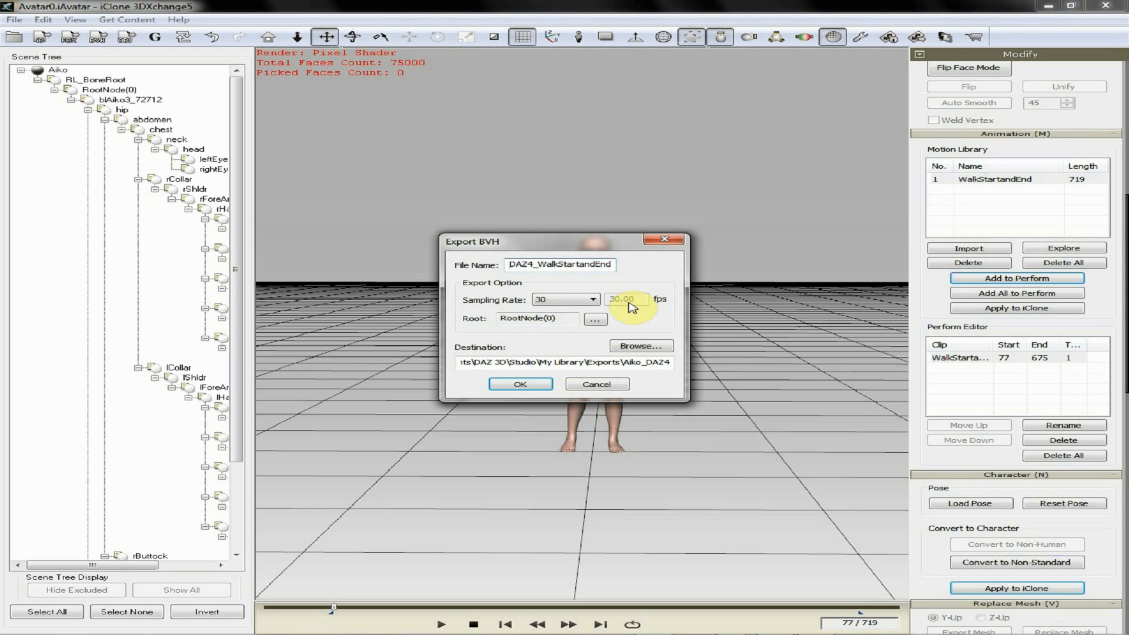
key("BackSpace")
key("BackSpace")
key("BackSpace")
key("BackSpace")
key("BackSpace")
key("BackSpace")
key("BackSpace")
key("BackSpace")
key("BackSpace")
key("BackSpace")
key("BackSpace")
key("BackSpace")
key("BackSpace")
key("BackSpace")
key("BackSpace")
key("BackSpace")
key("Home")
Choose a sampling rate of 30 and set the BVH export root to the hip node
left_click(592, 301)
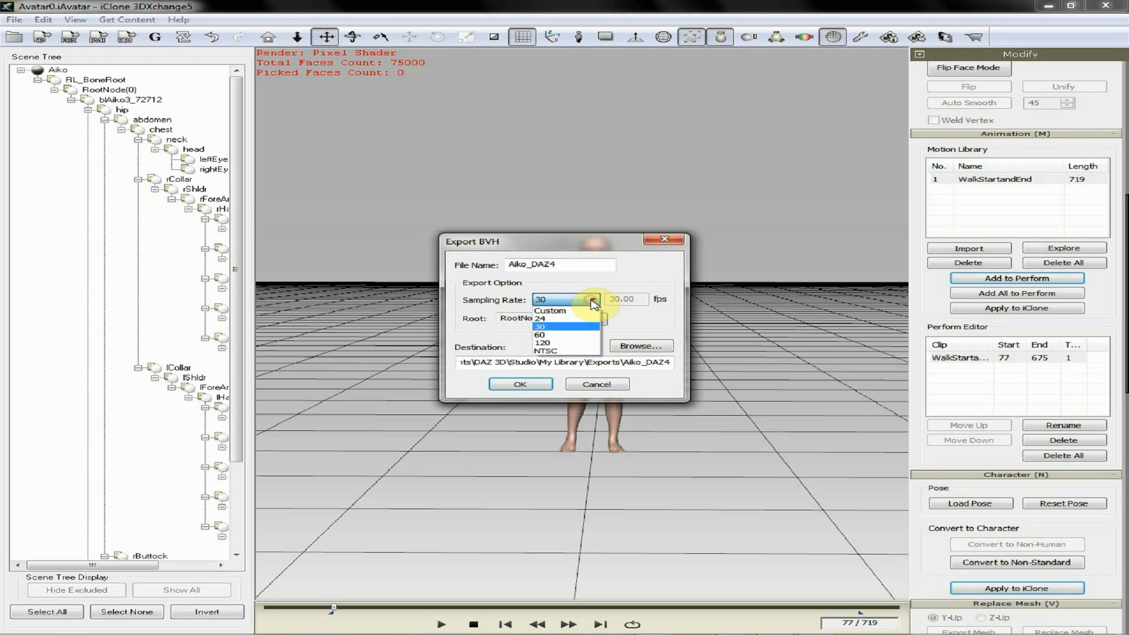
left_click(567, 327)
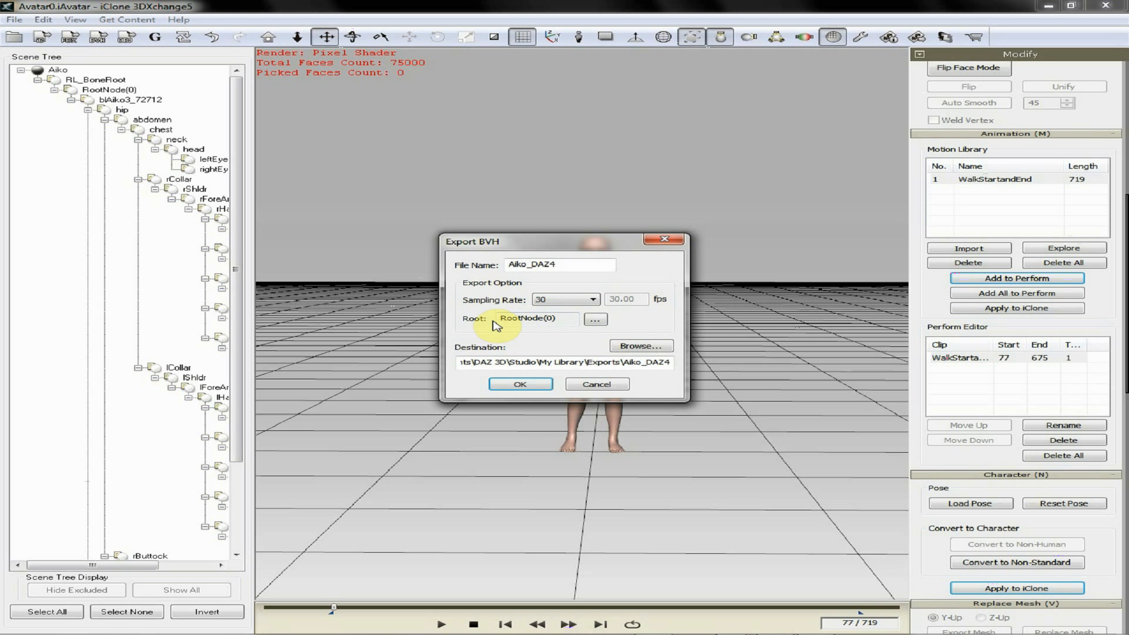
left_click(596, 320)
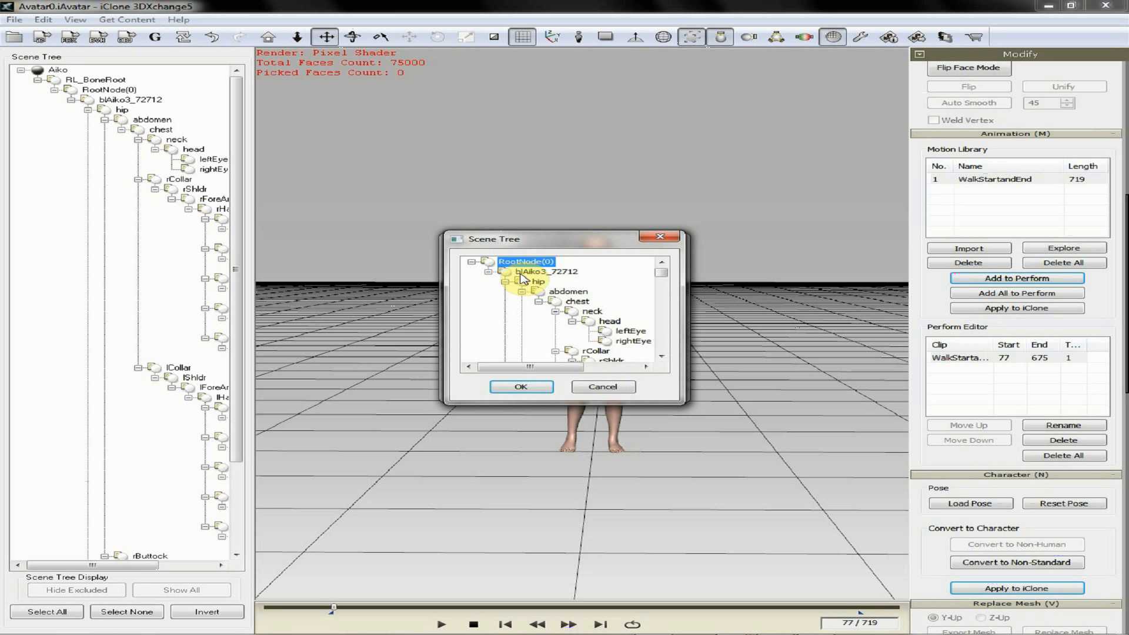
left_click(576, 274)
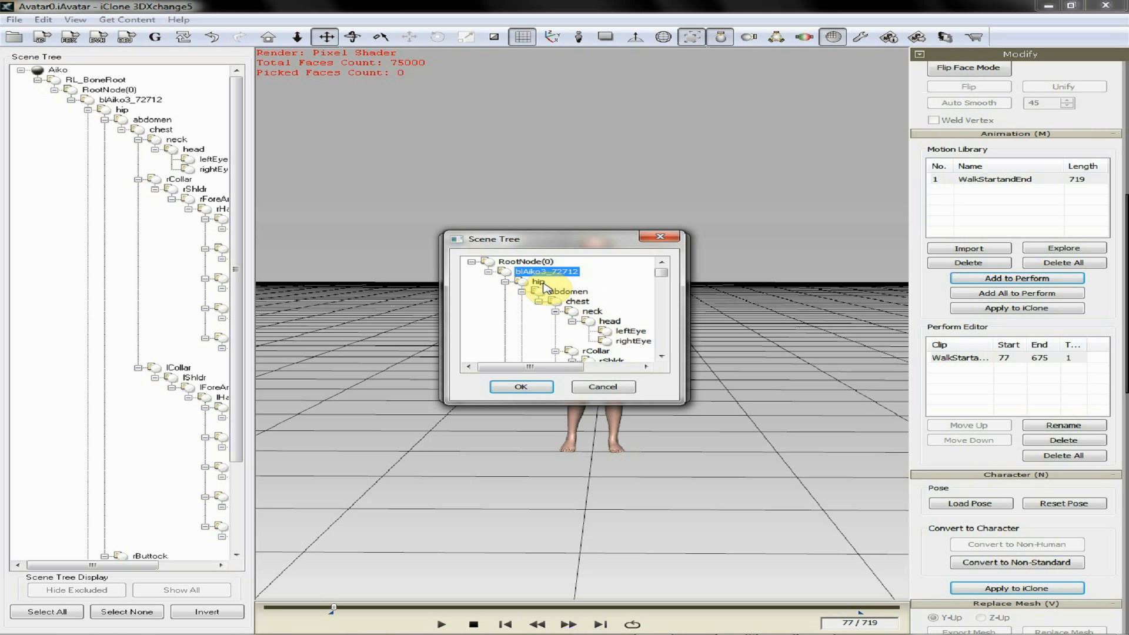
left_click(544, 283)
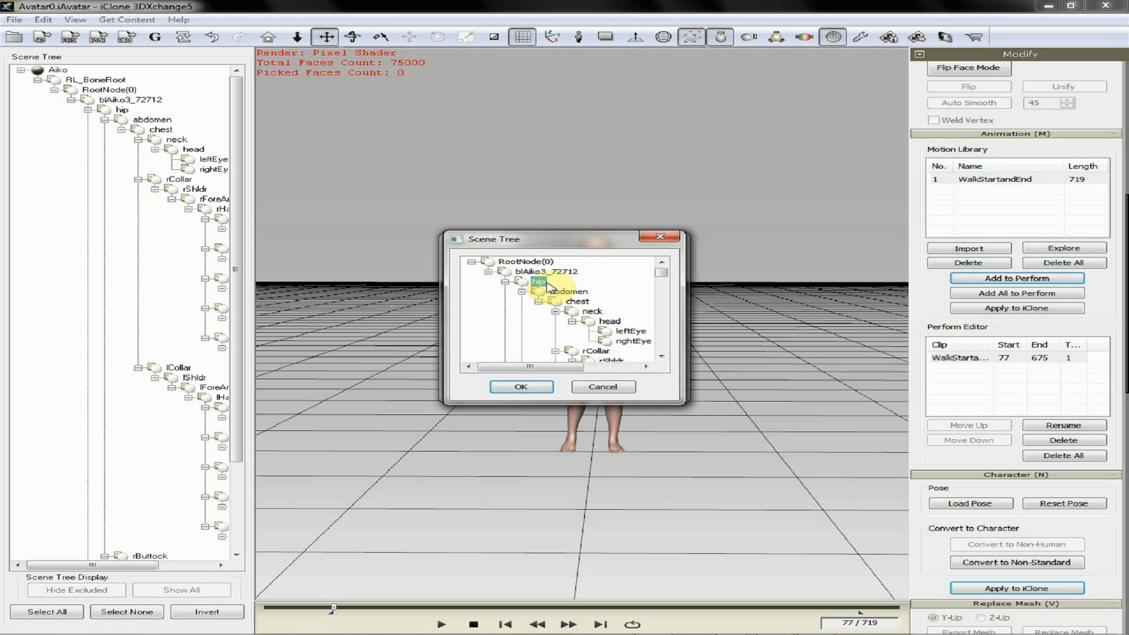
left_click(521, 387)
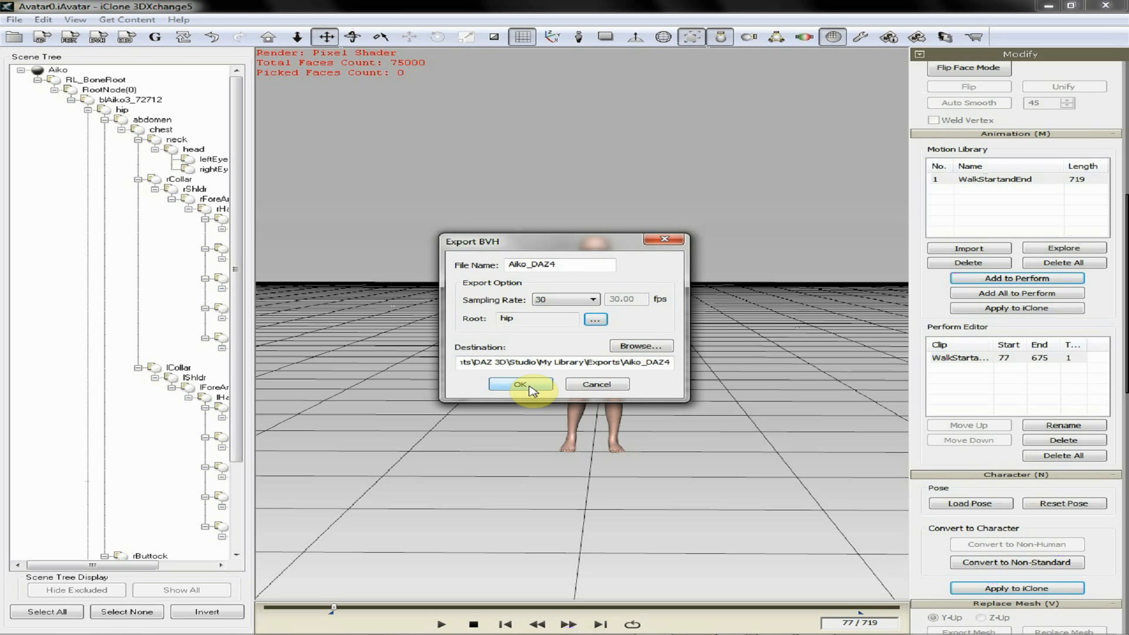
Run the BVH export with the chosen settings and switch to DAZ Studio
left_click(532, 388)
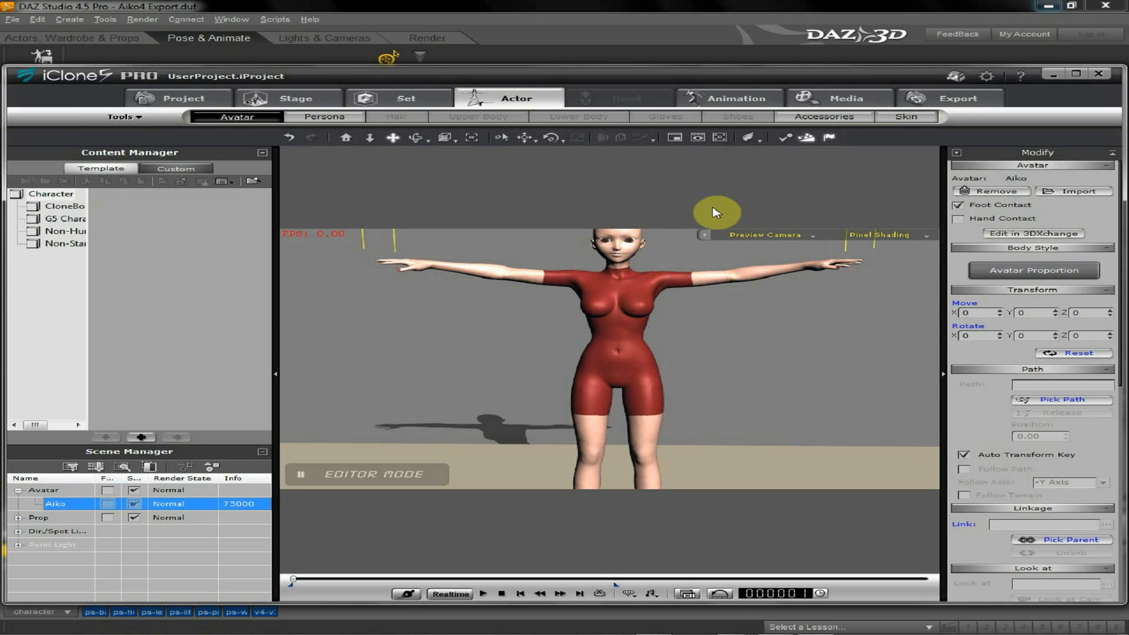
left_click(1054, 76)
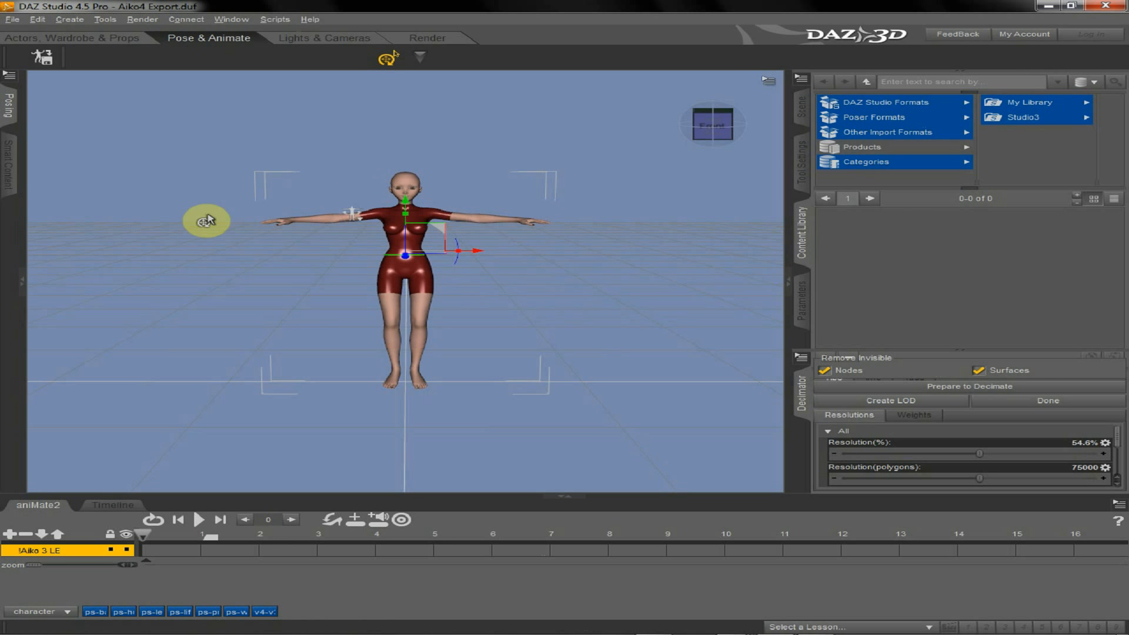
Play the current Aiko animation briefly, then examine the timeline's total frame count and its last frame
left_click(198, 520)
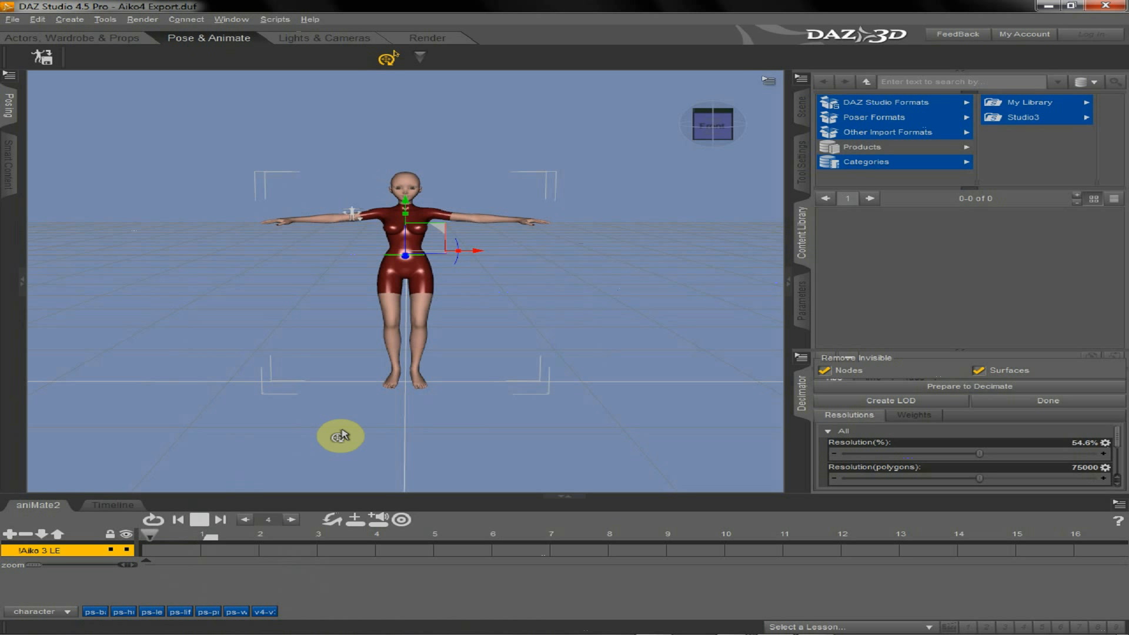
left_click(200, 519)
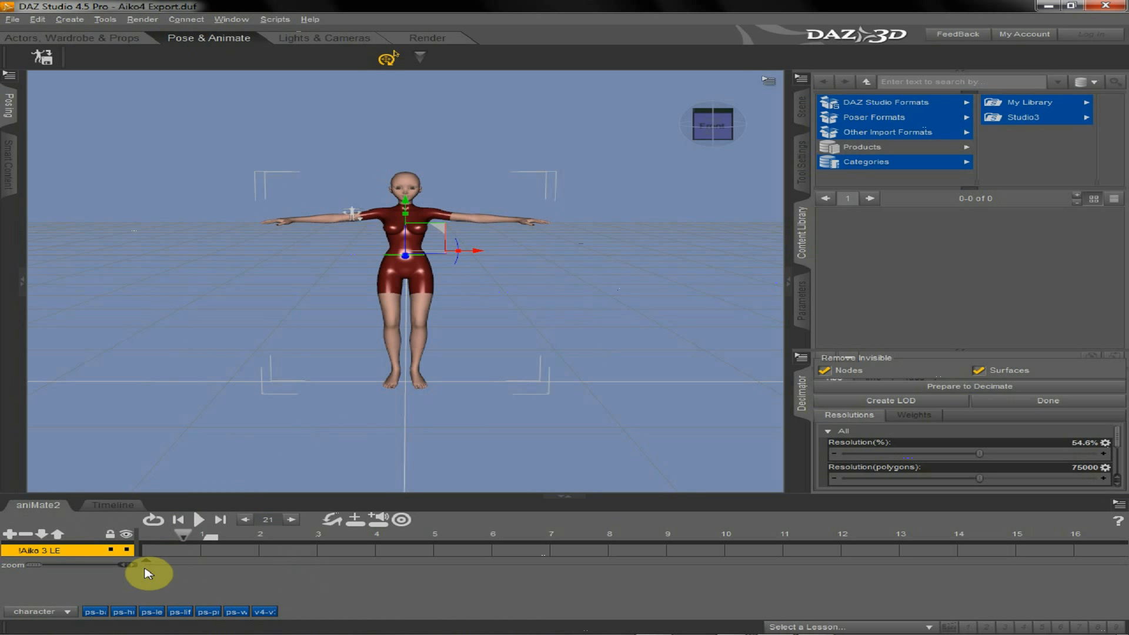
left_click(102, 512)
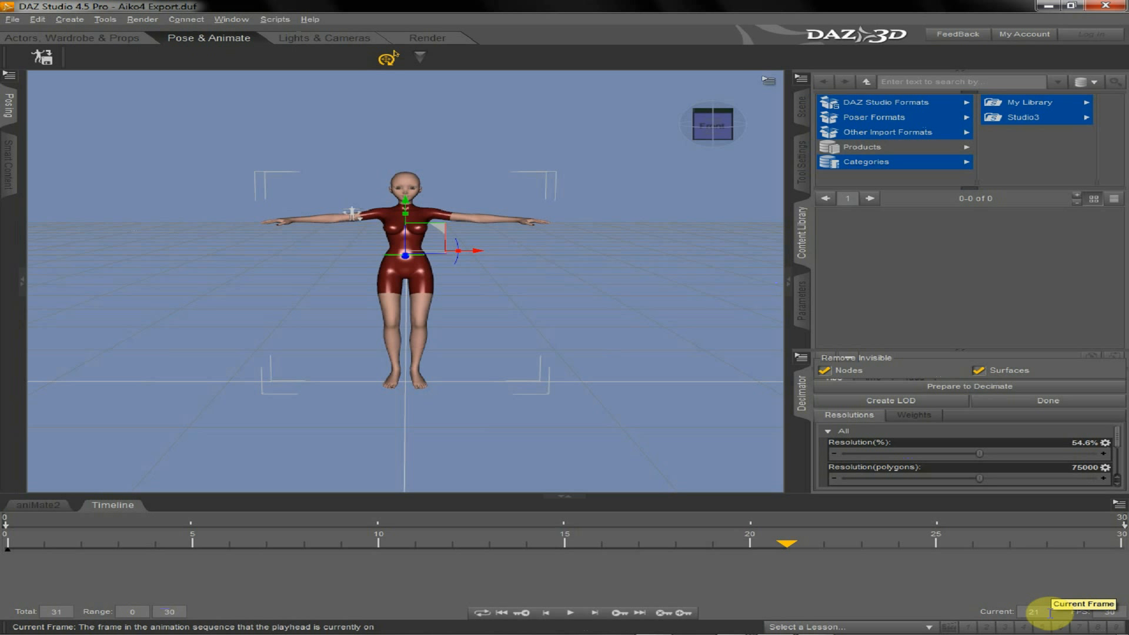
left_click(67, 608)
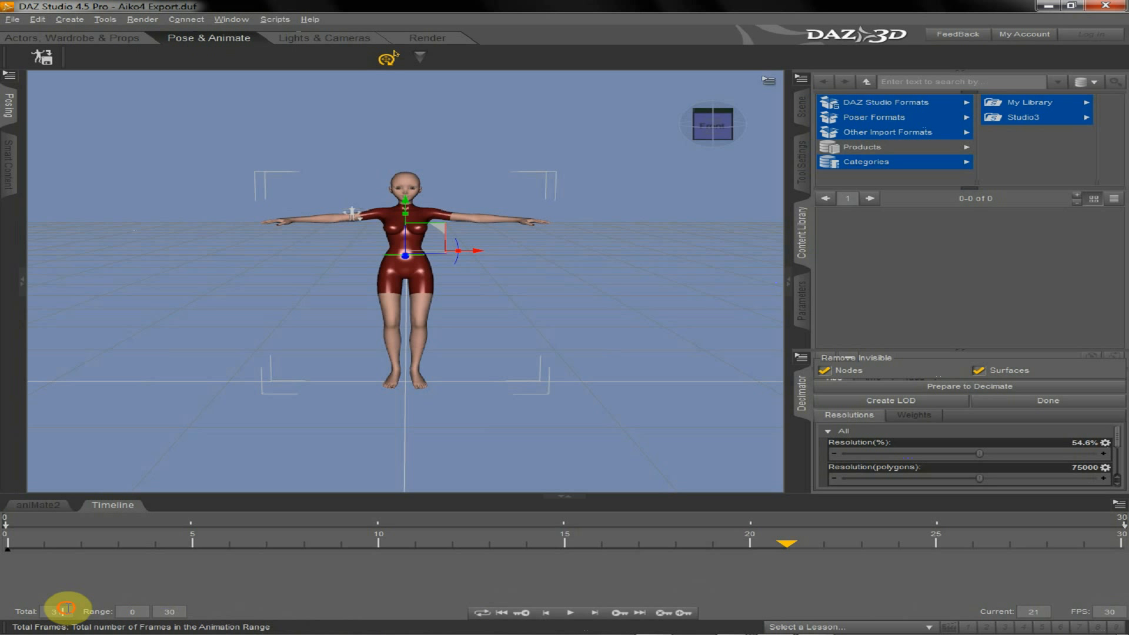
double_click(67, 608)
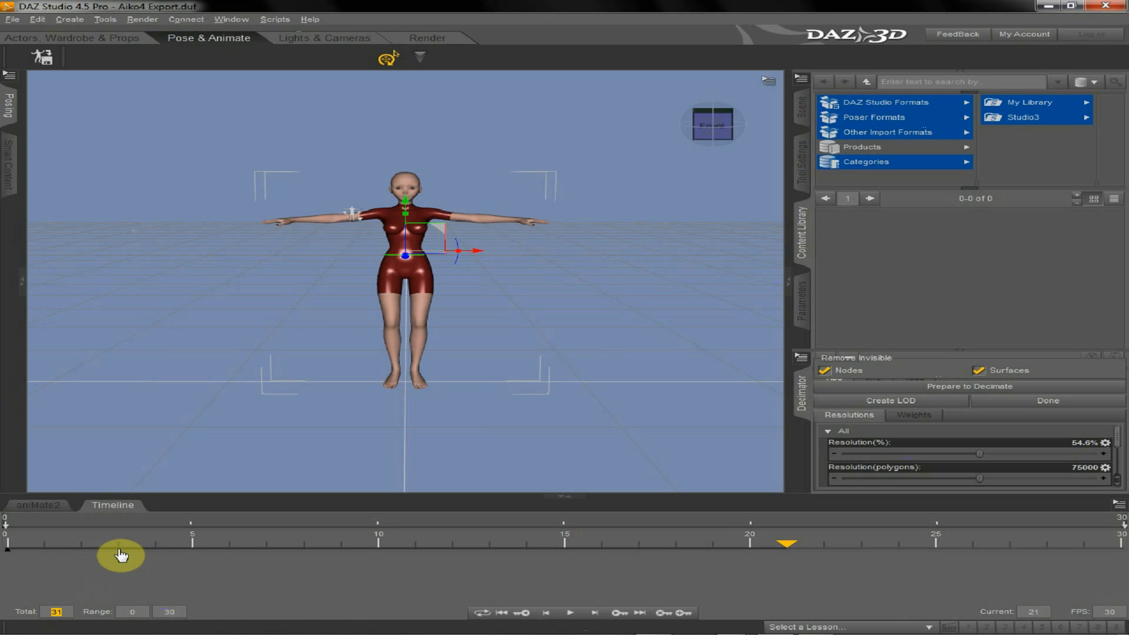
left_click(642, 616)
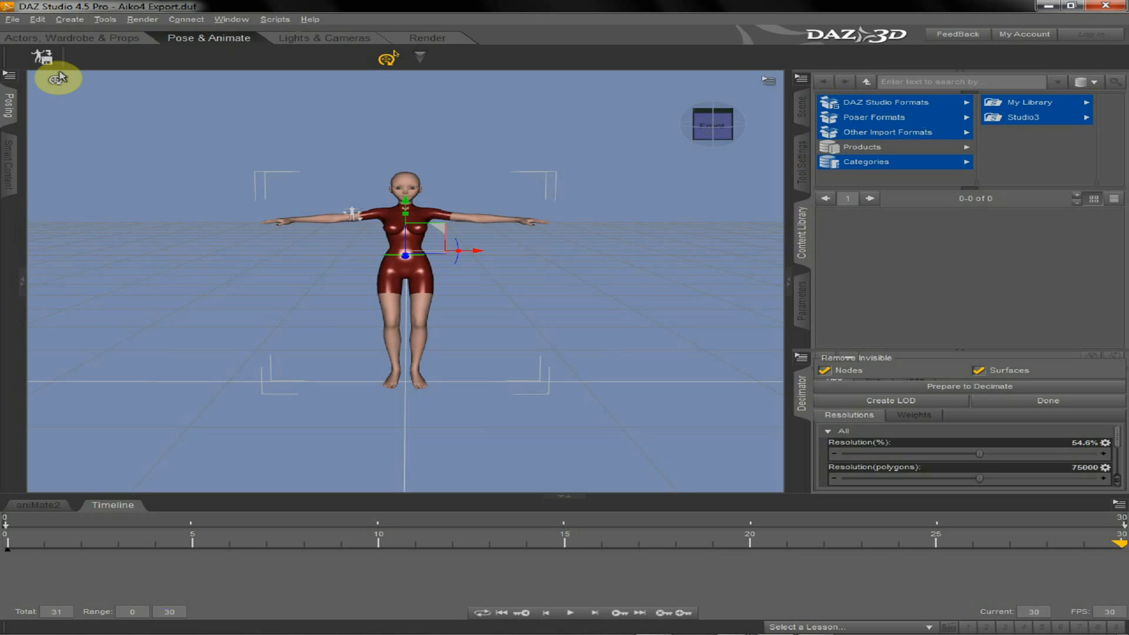
Import Aiko_DAZ4_WalkStartandEnd.bvh onto the Aiko figure, adjusting the scene to match the file, and play the motion from the first frame
left_click(13, 20)
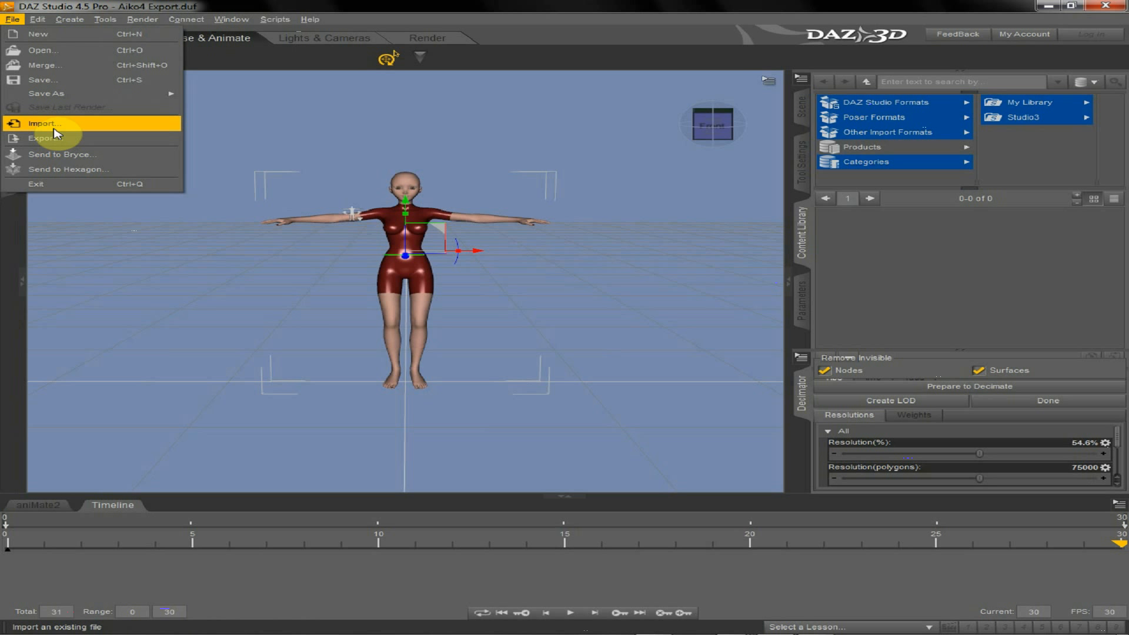
left_click(54, 126)
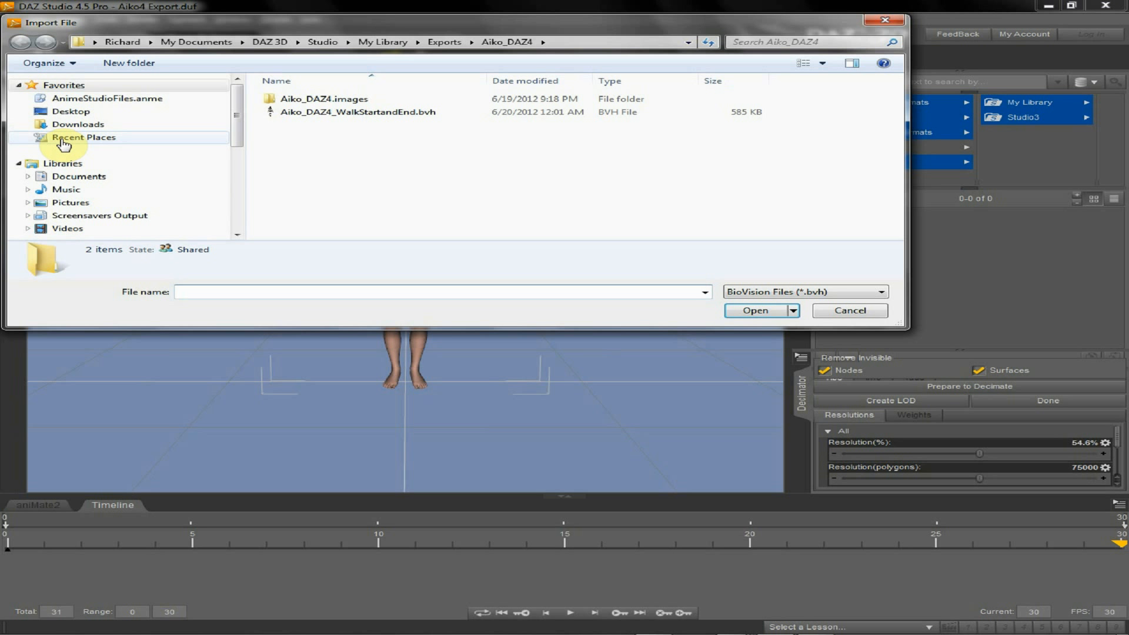
left_click(295, 117)
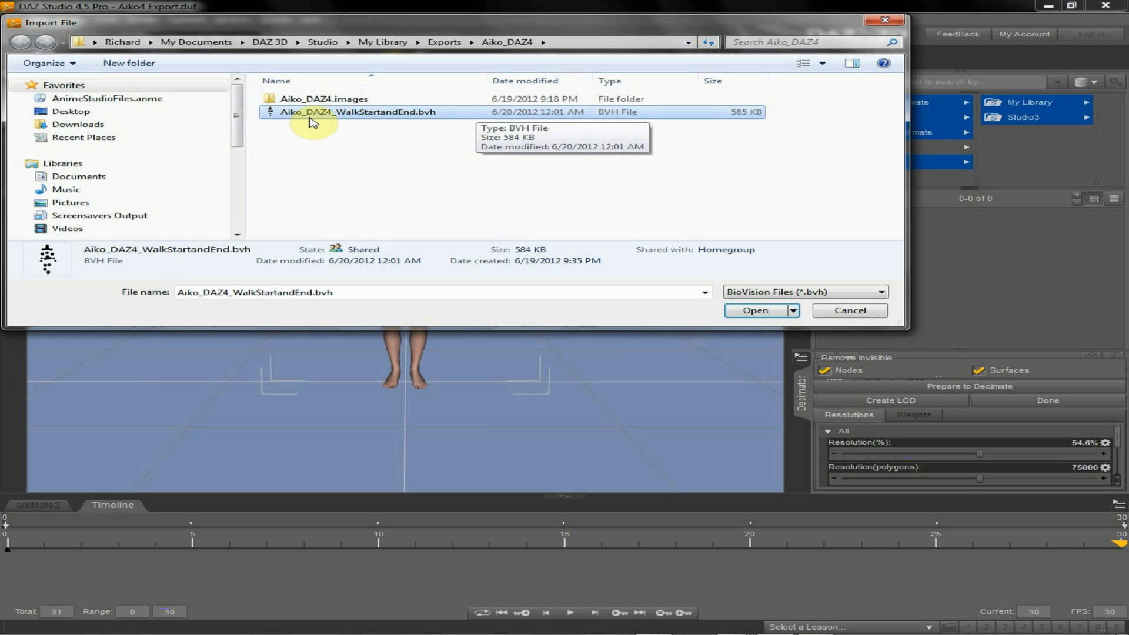
left_click(739, 310)
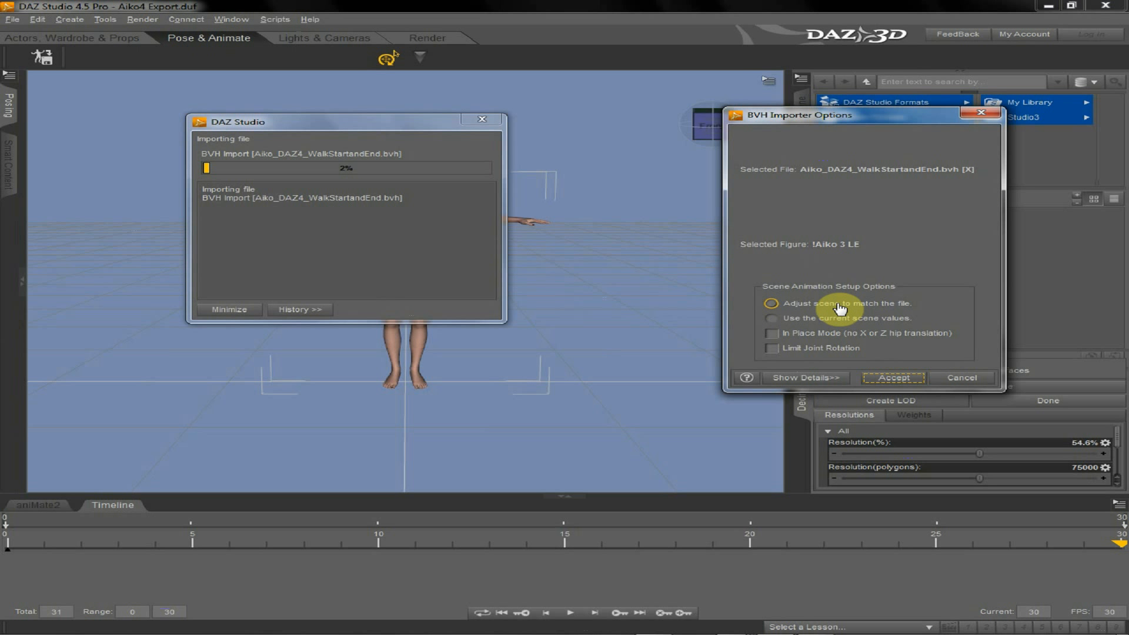
left_click(946, 308)
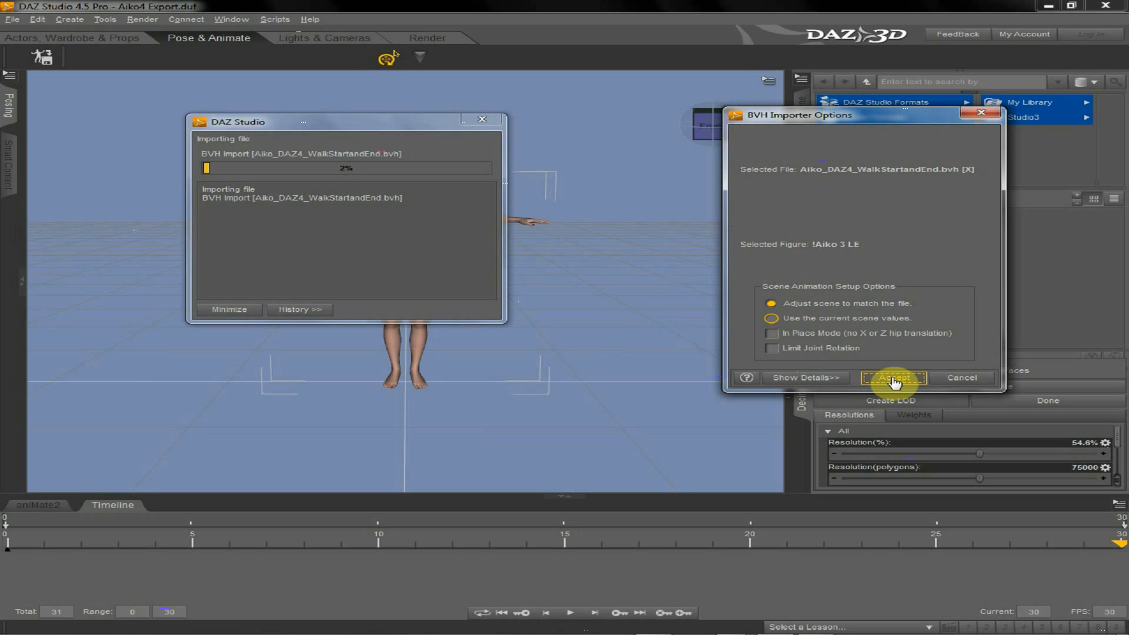
left_click(772, 303)
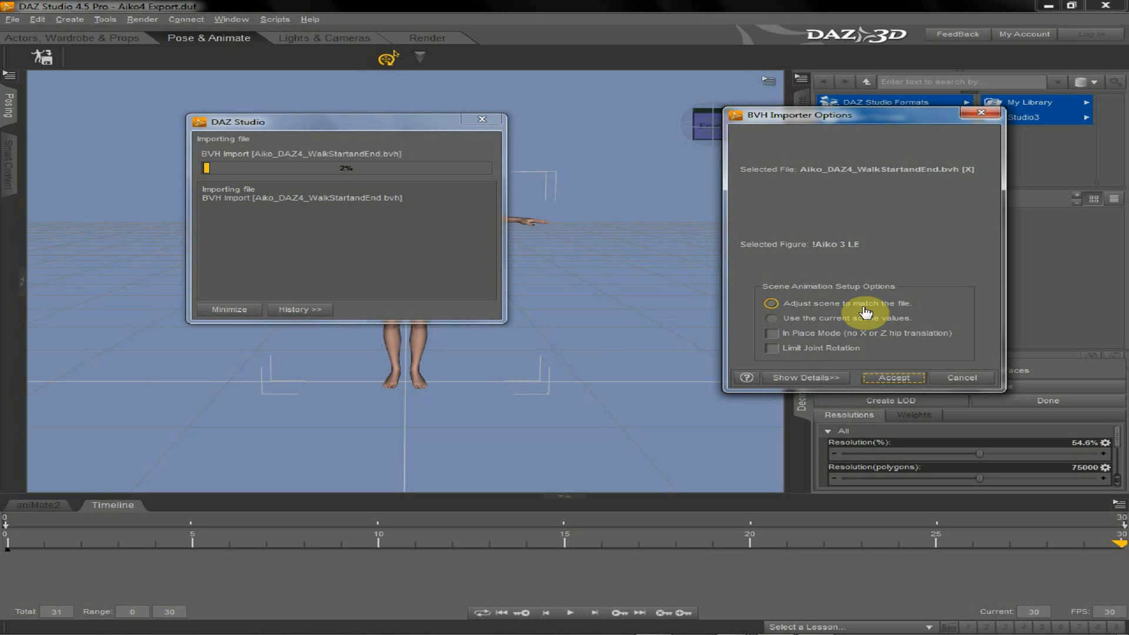
left_click(894, 378)
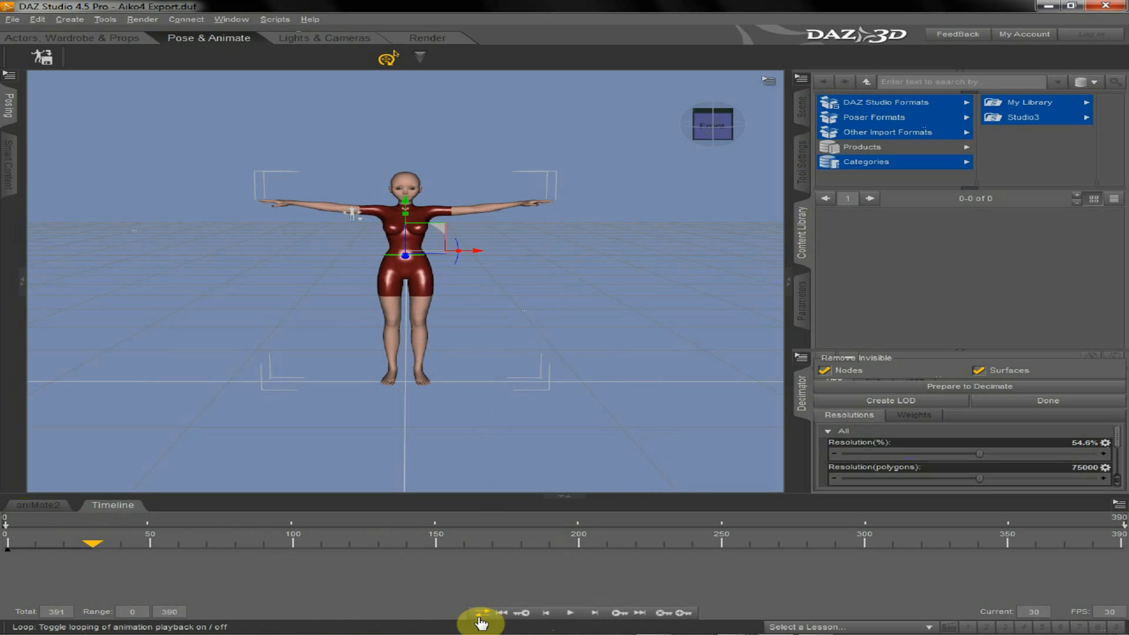
left_click(502, 613)
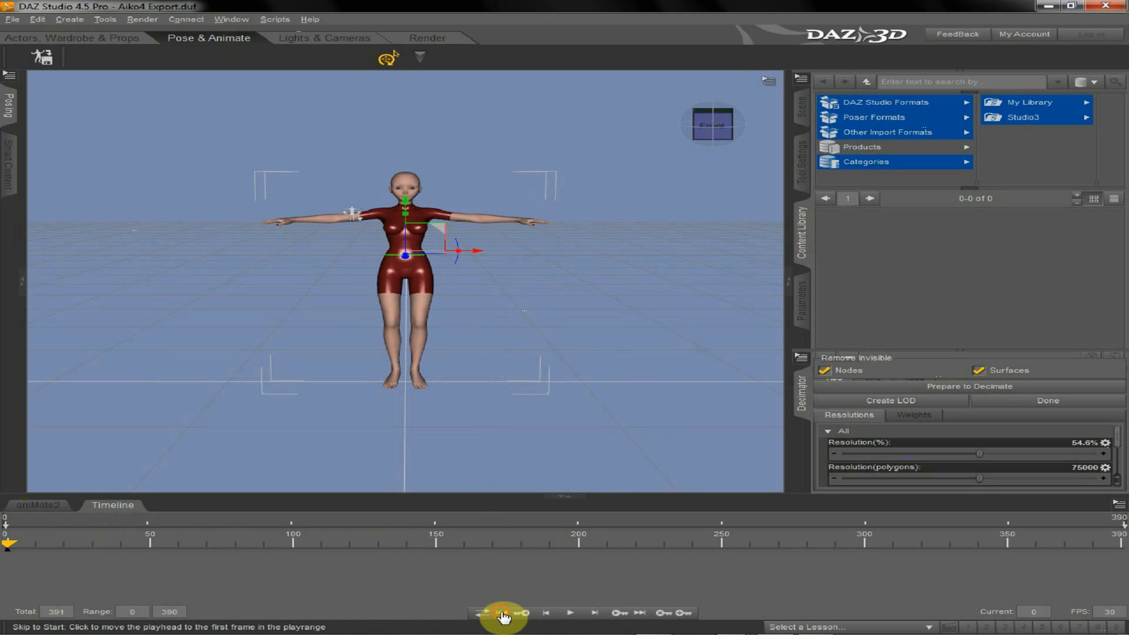
left_click(569, 613)
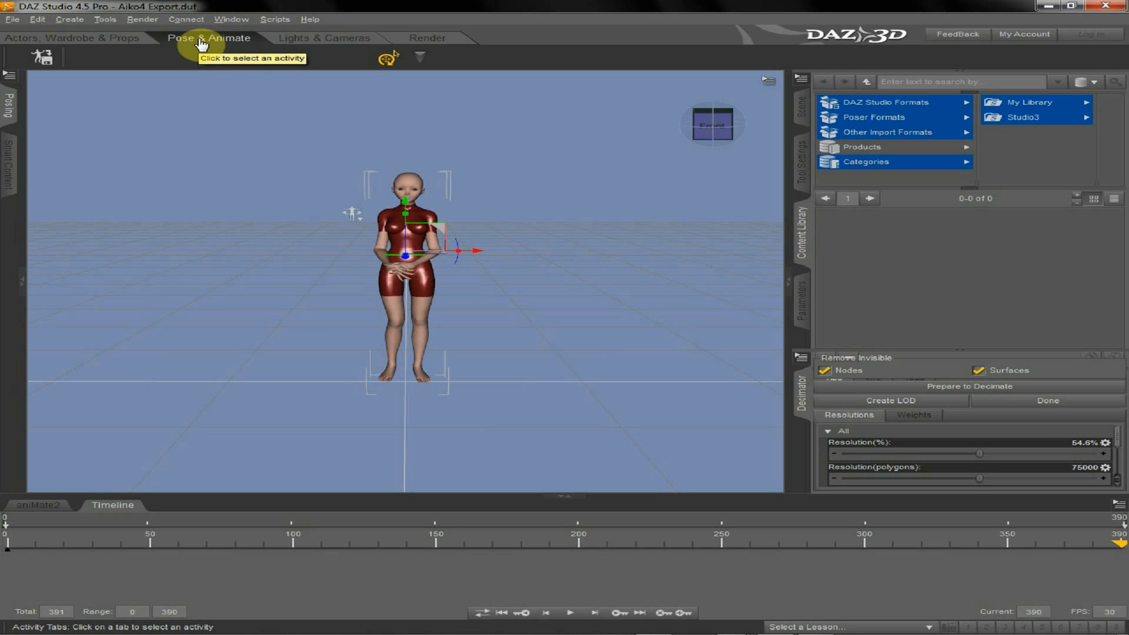
Open the pose presets and look through the Poses and Unassigned categories for the saved Aiko walking presets
left_click(22, 288)
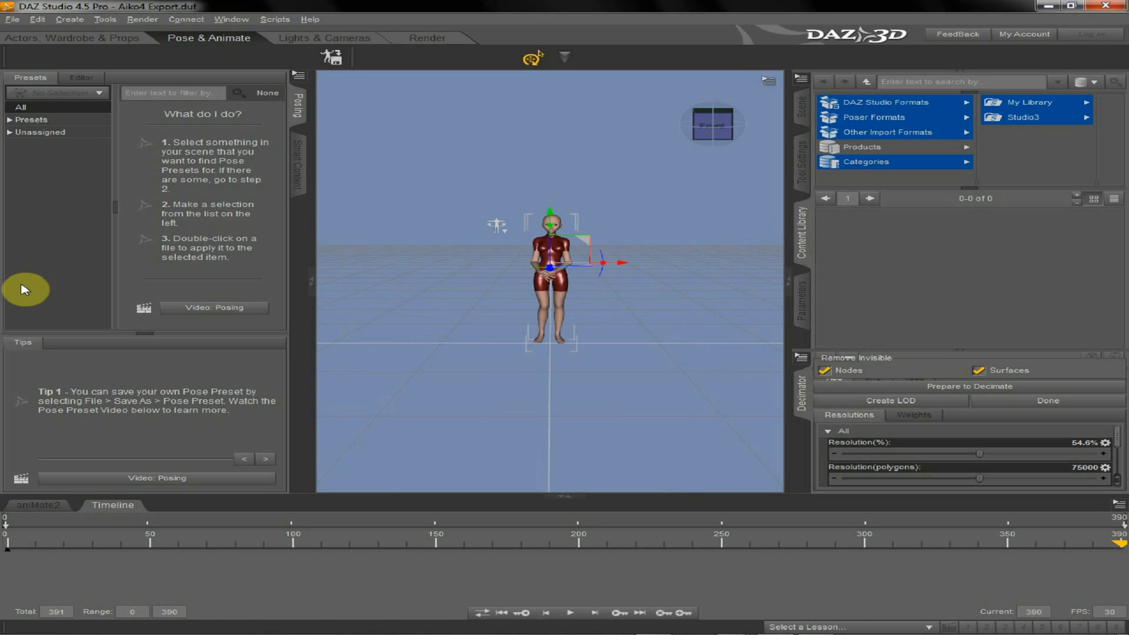
left_click(10, 120)
left_click(33, 131)
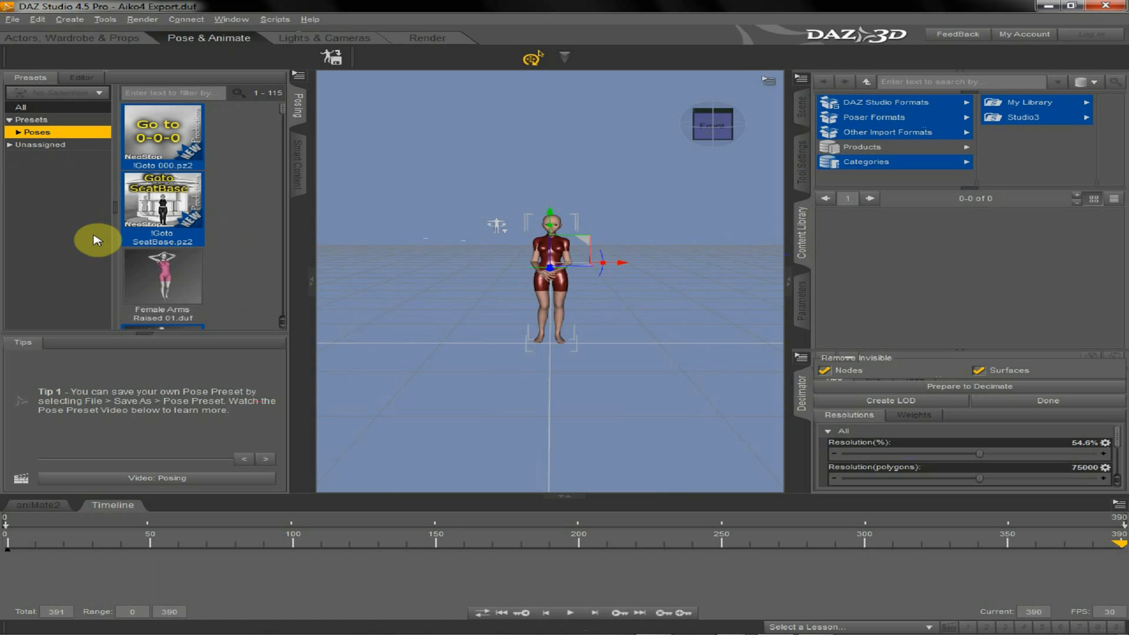
left_click(29, 146)
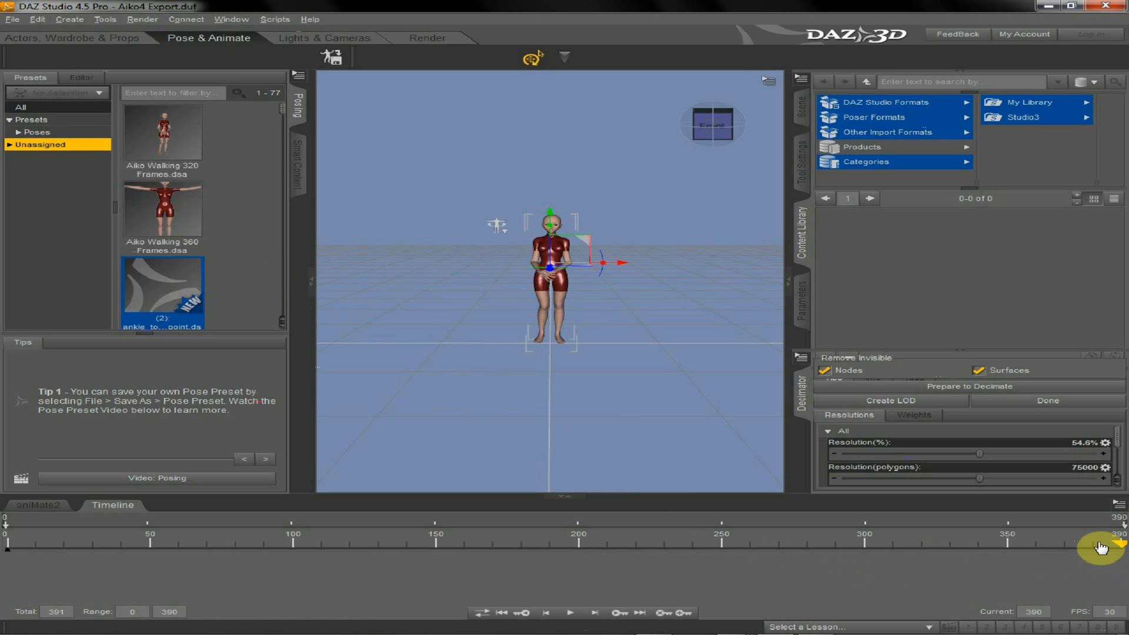
left_click(176, 223)
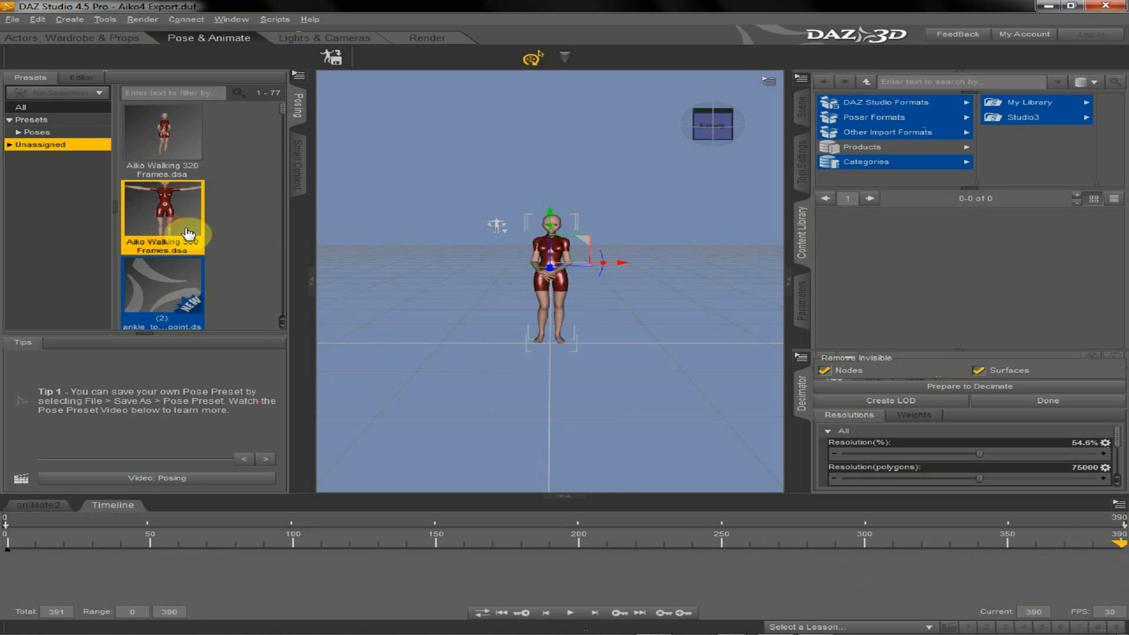
left_click(175, 156)
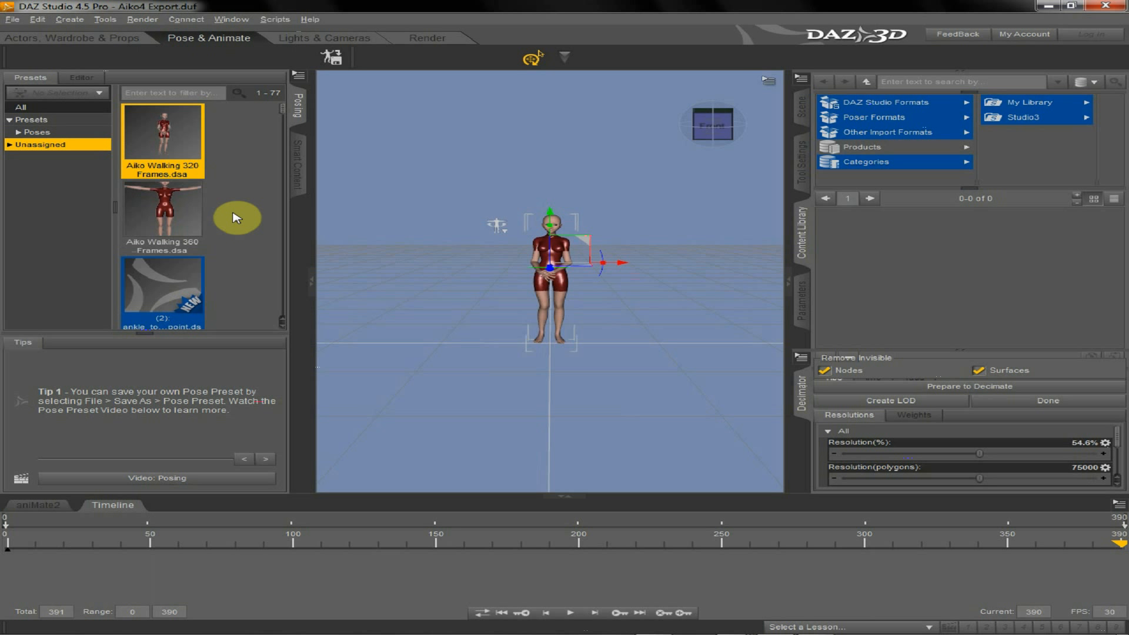
Start a pose preset of the animated range, recording custom data with the !Aiko 3 LE figure included
left_click(338, 66)
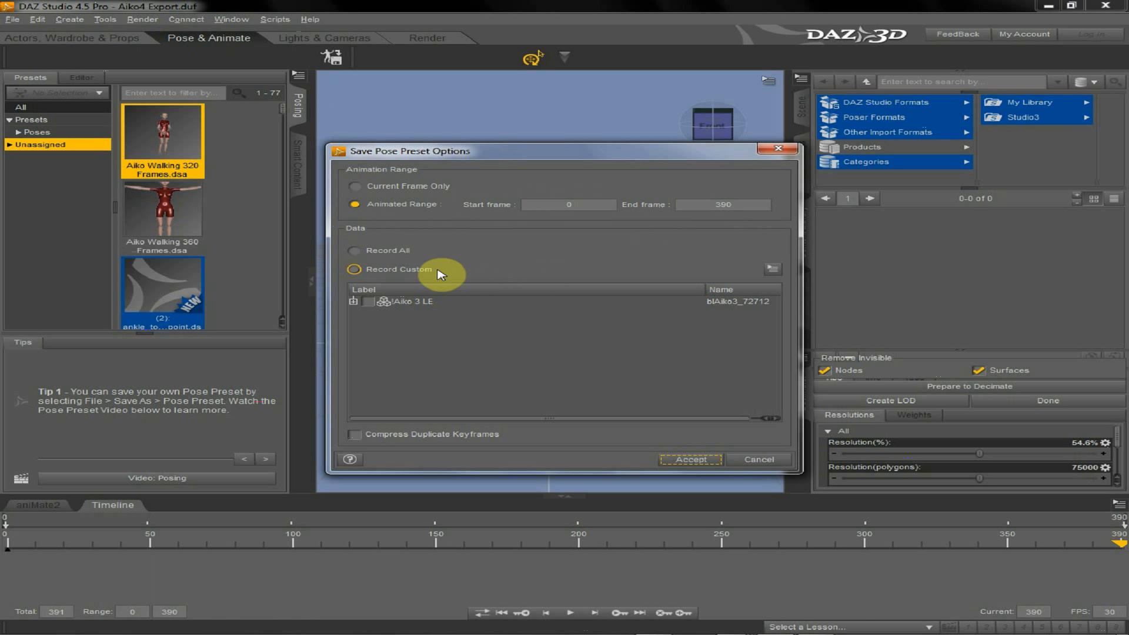
left_click(358, 270)
left_click(372, 305)
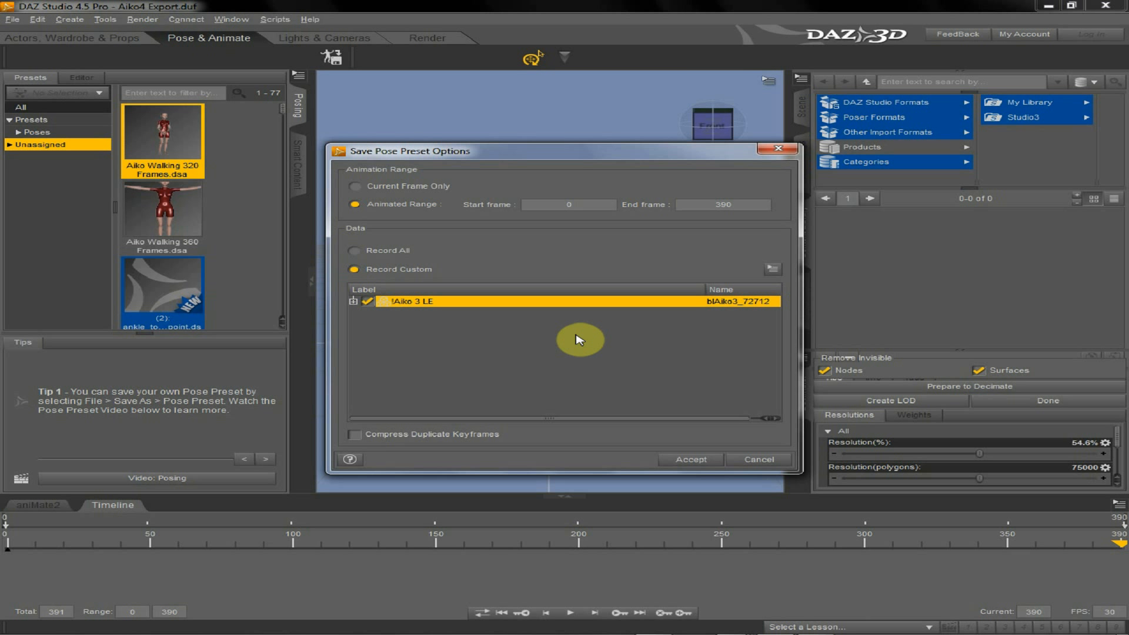
left_click(670, 461)
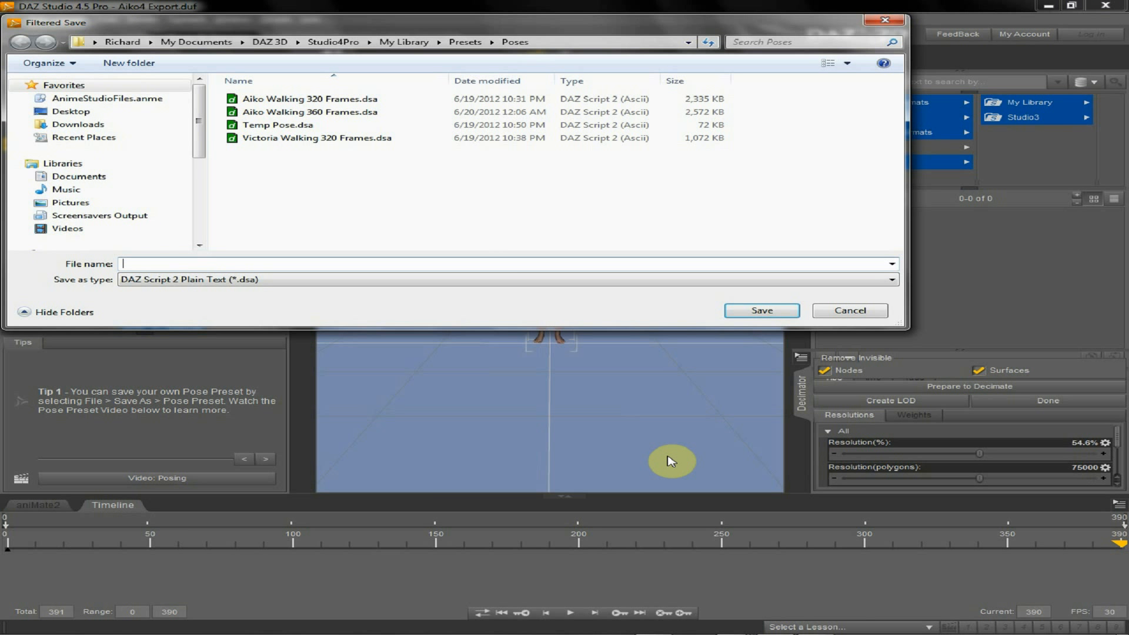
Save the pose preset as Aiko Walking 390 Frames.dsa in the Poses folder, basing the name on the existing 360-frame preset
left_click(318, 100)
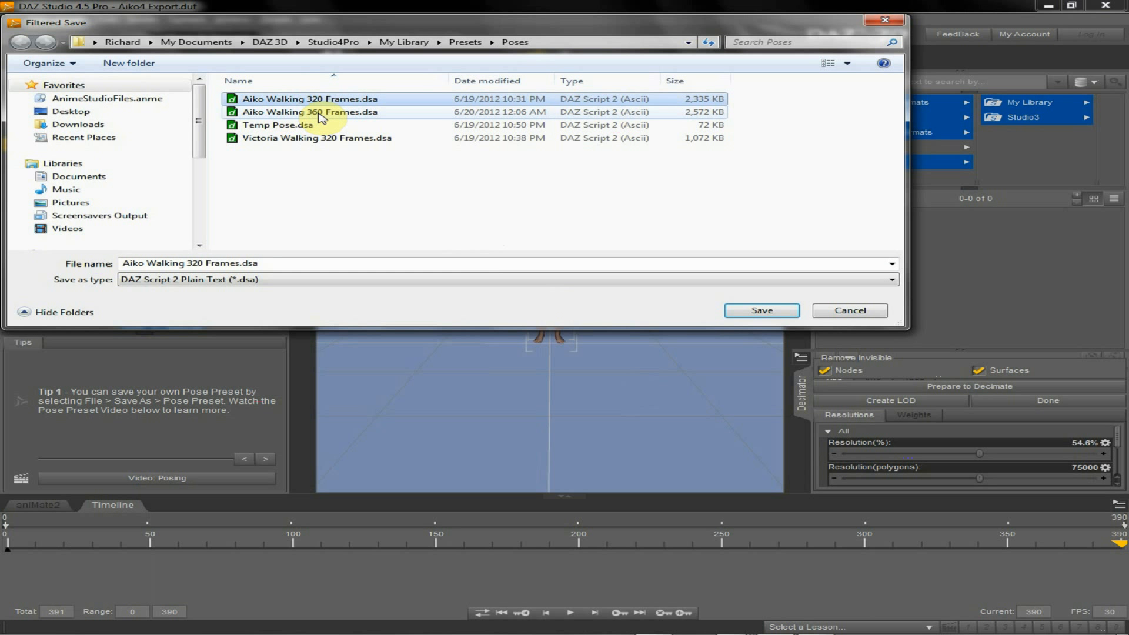
left_click(320, 111)
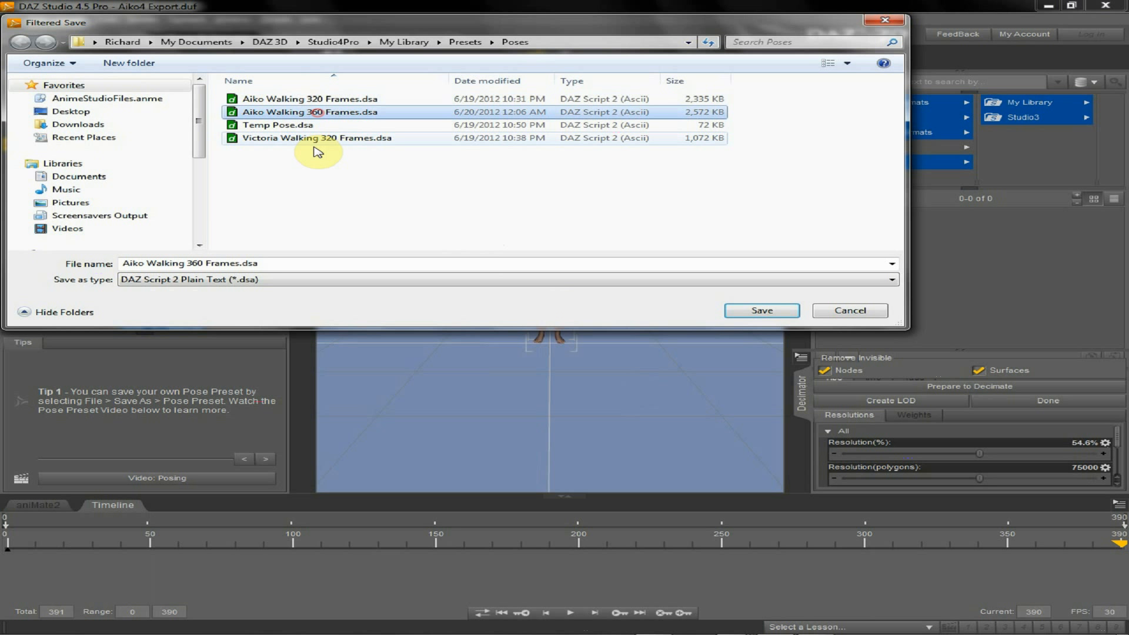
left_click(195, 264)
left_click(194, 263)
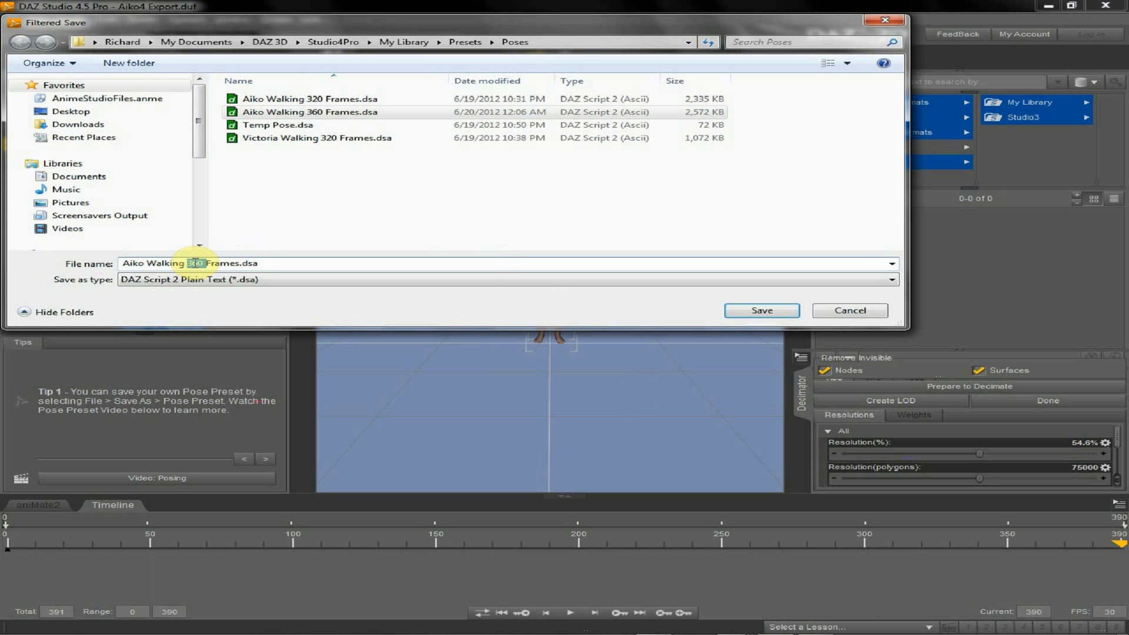
left_click(192, 263)
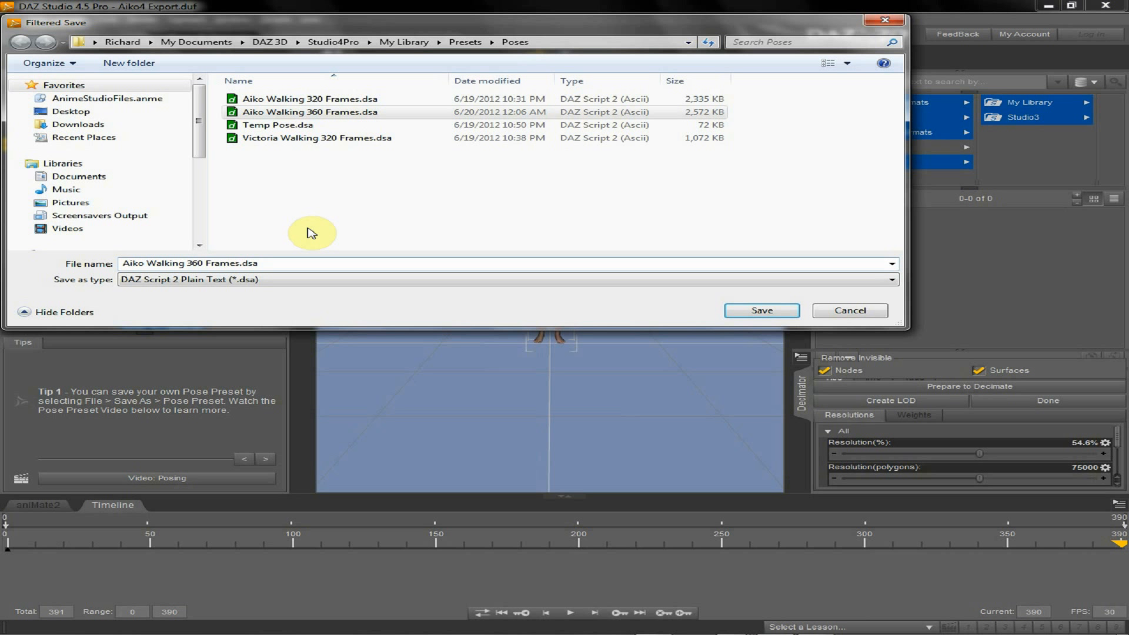
type("9")
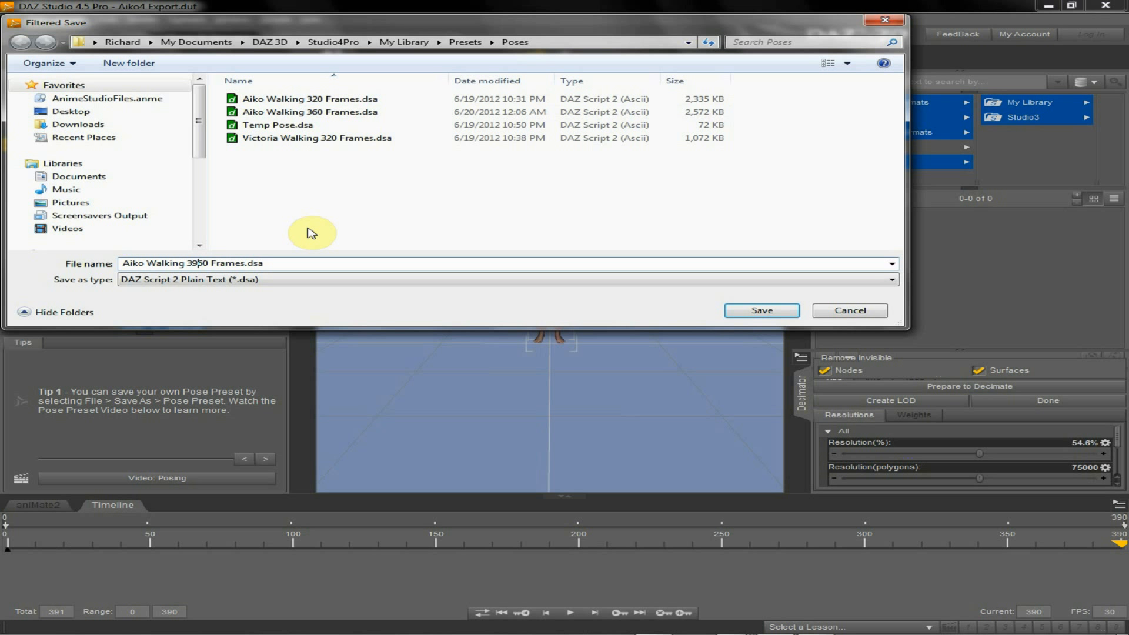
type("0")
key("Delete")
key("Delete")
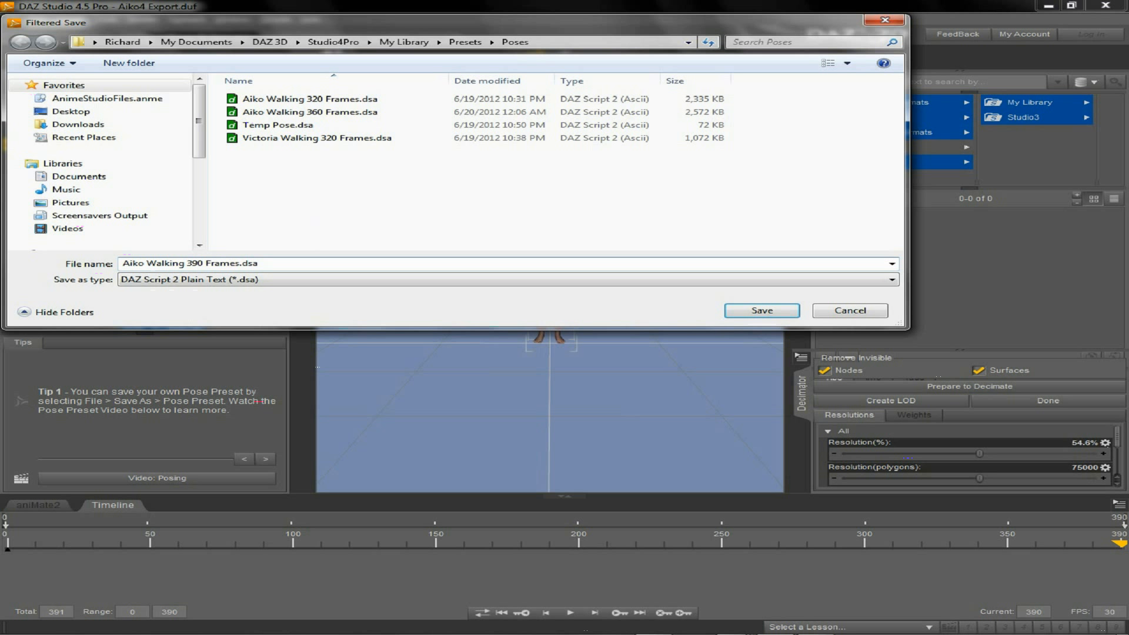
left_click(758, 312)
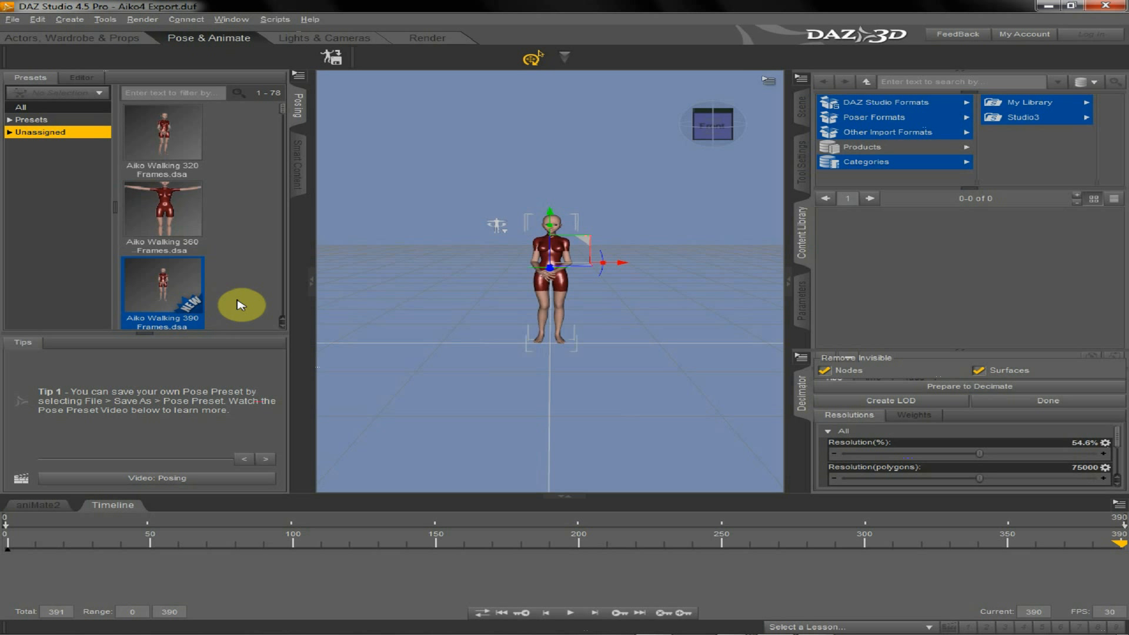
Apply the Aiko Walking 390 Frames preset to the figure and agree to add frames to the timeline for it
double_click(191, 306)
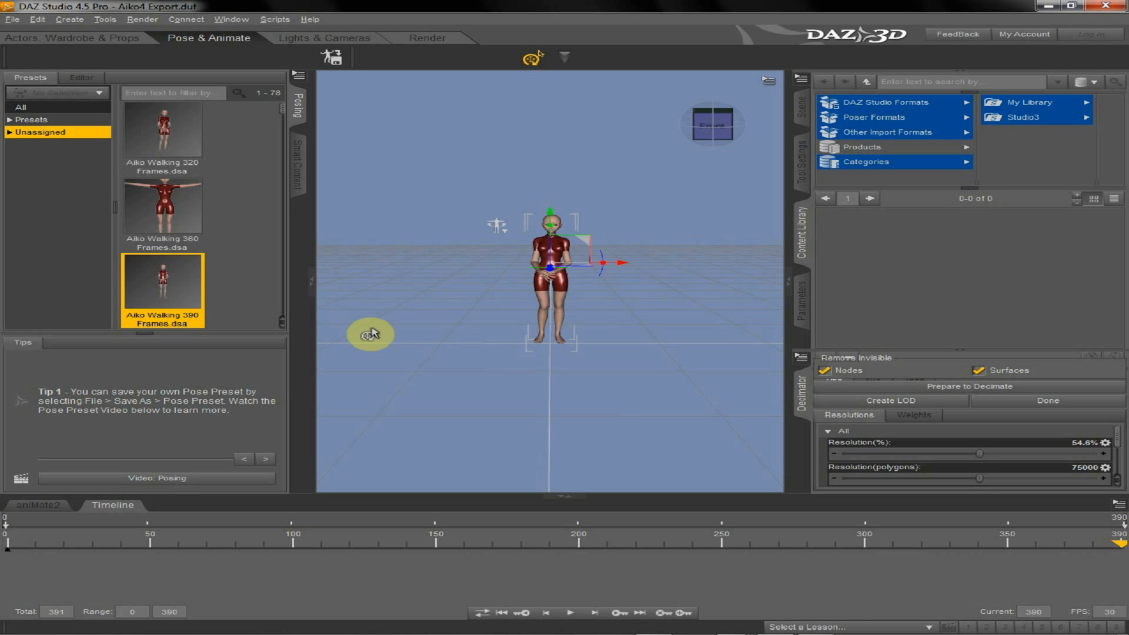
double_click(186, 296)
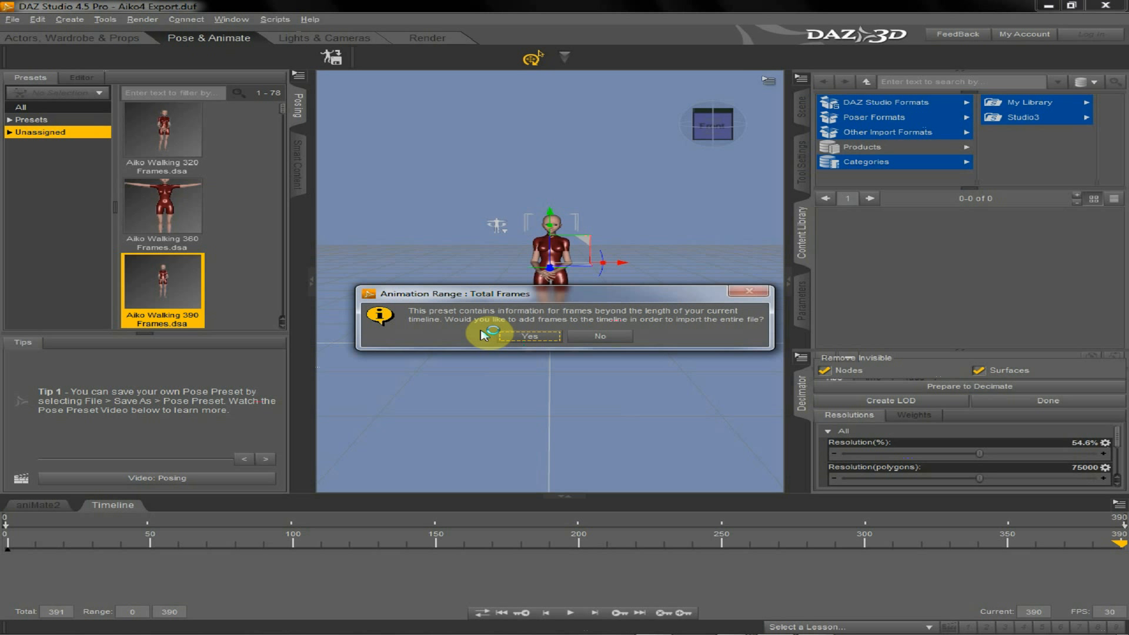
left_click(528, 336)
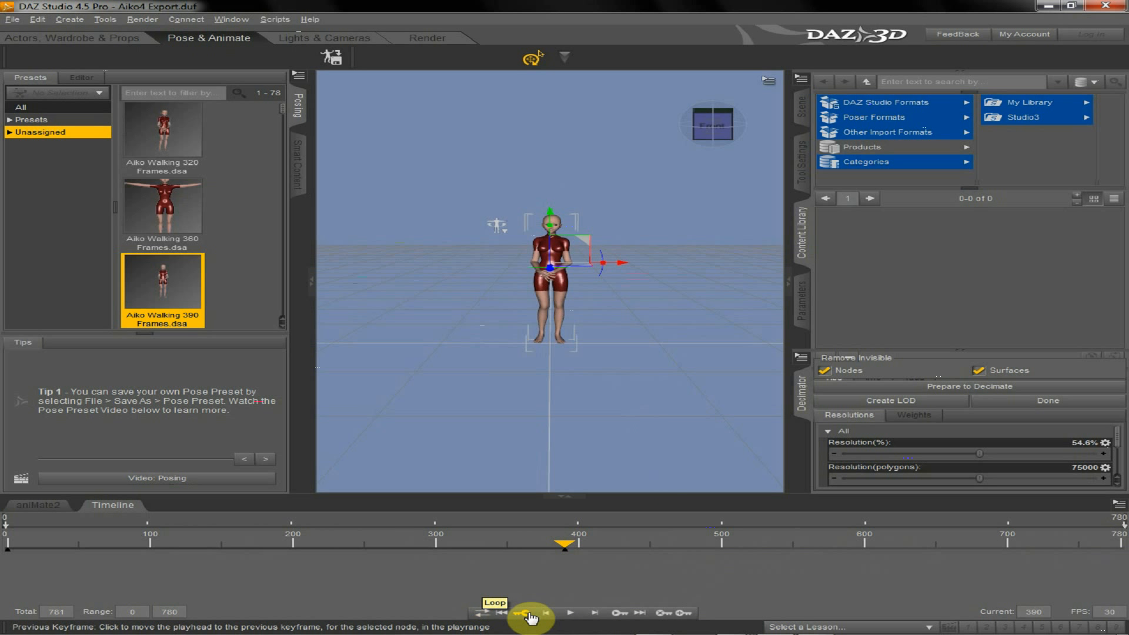
Play the applied walk animation, check the frame before its end, and set the timeline's total frames to 780
left_click(574, 615)
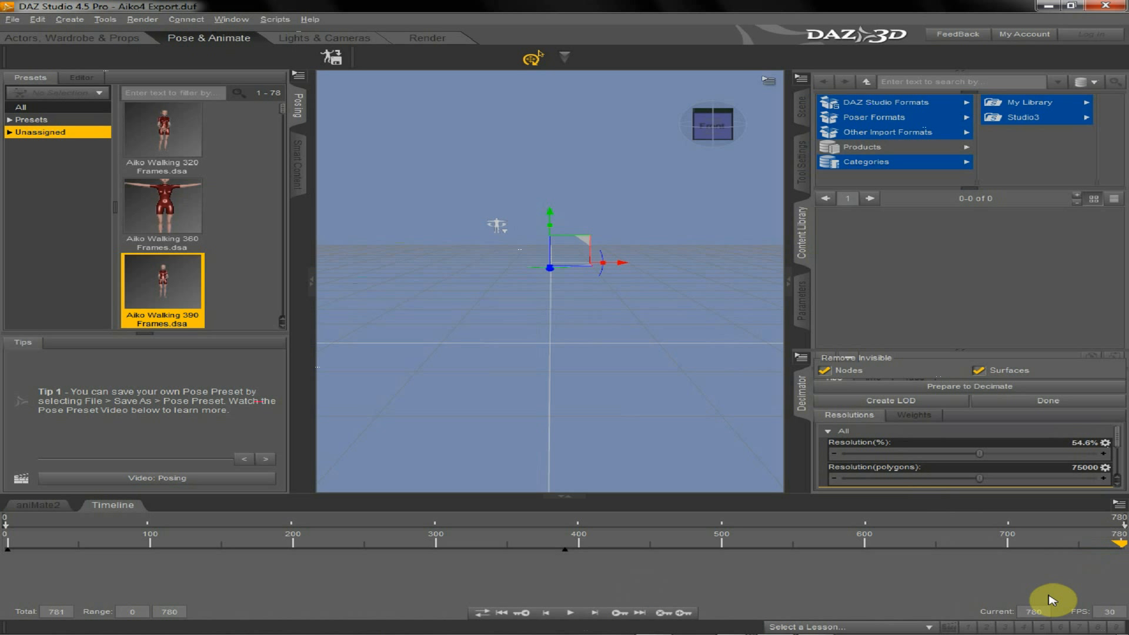
left_click(546, 614)
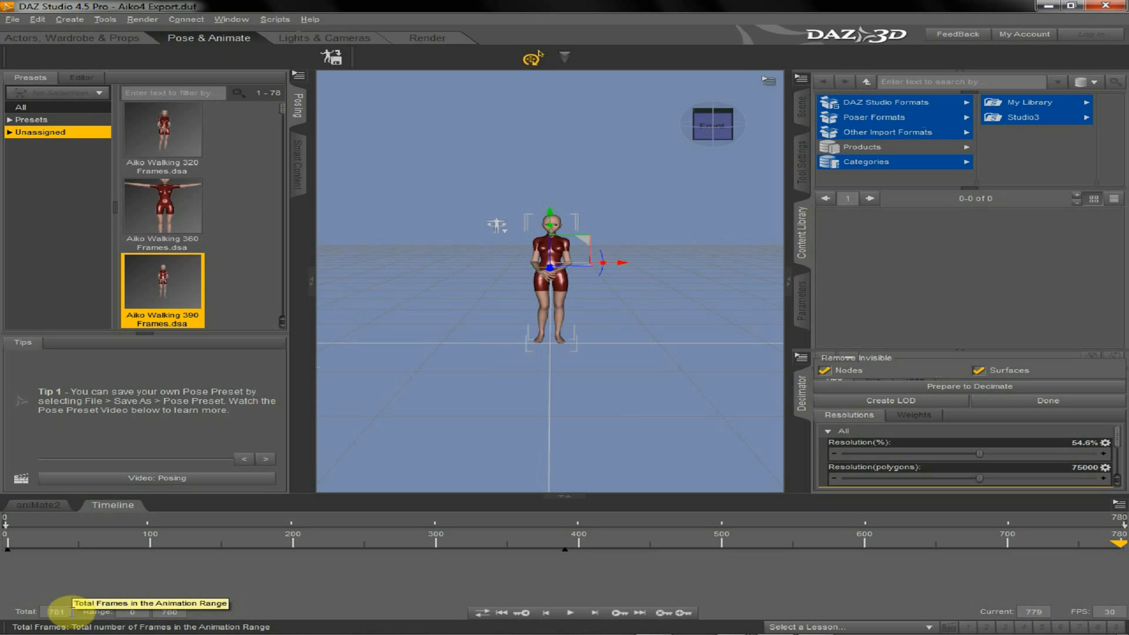
left_click(62, 611)
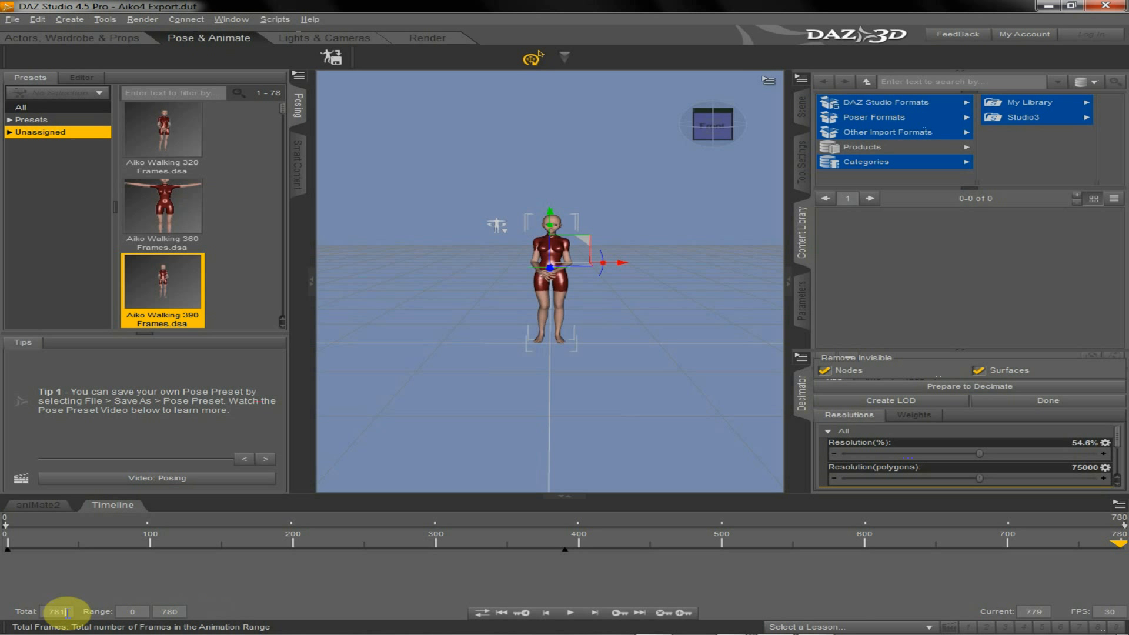
left_click_drag(61, 612, 175, 581)
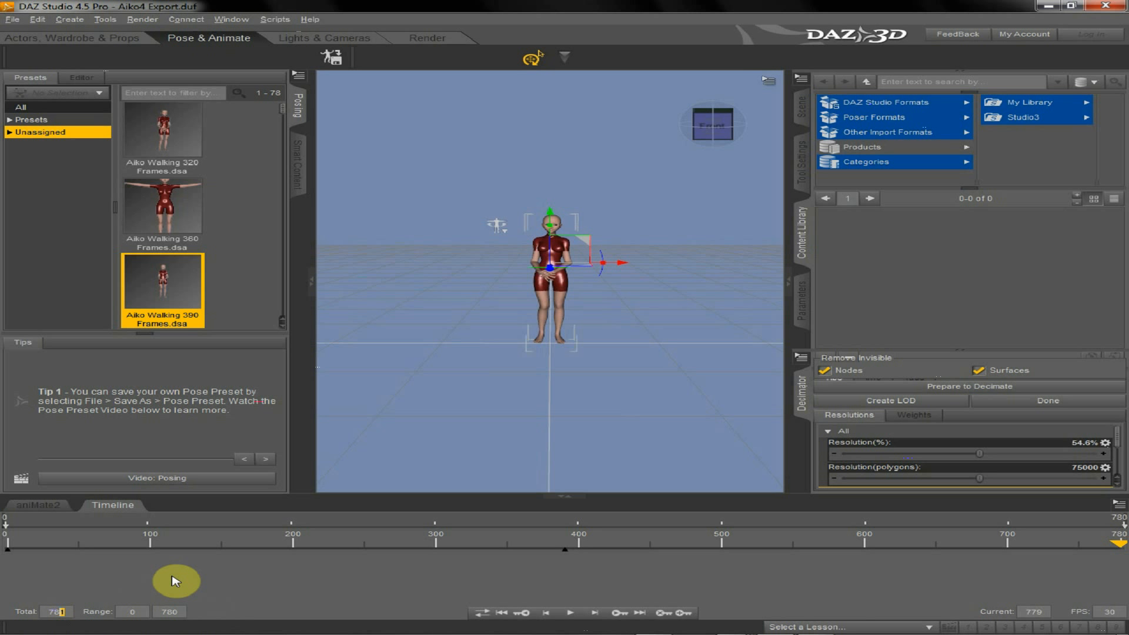
type("0")
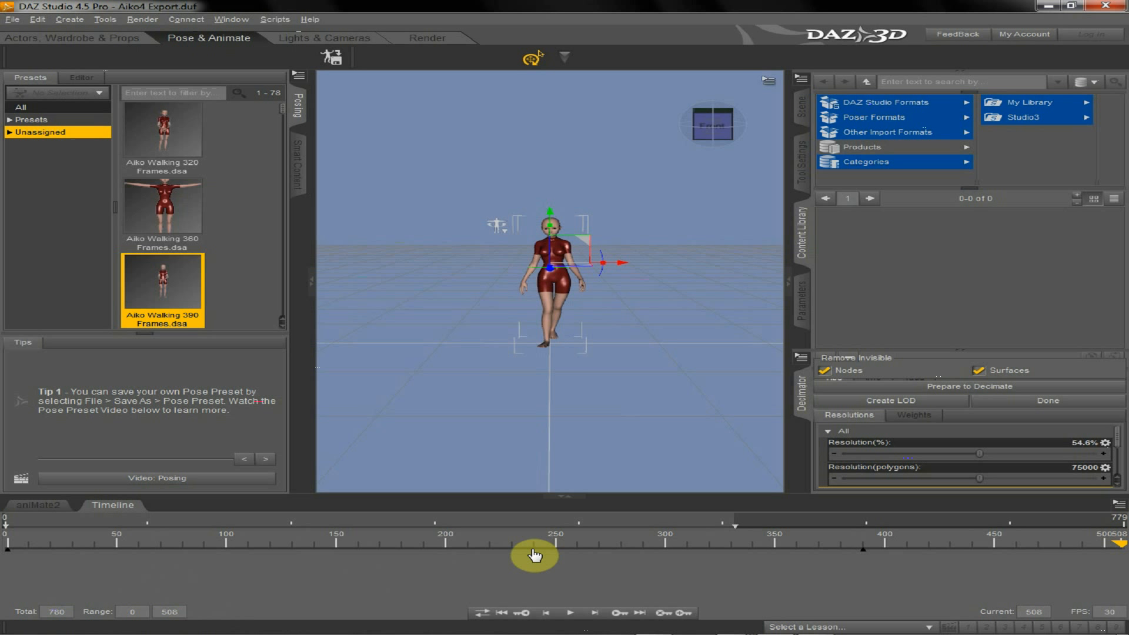
Check the pose at frame 453, play back the walk animation, and return to the first frame
left_click(999, 545)
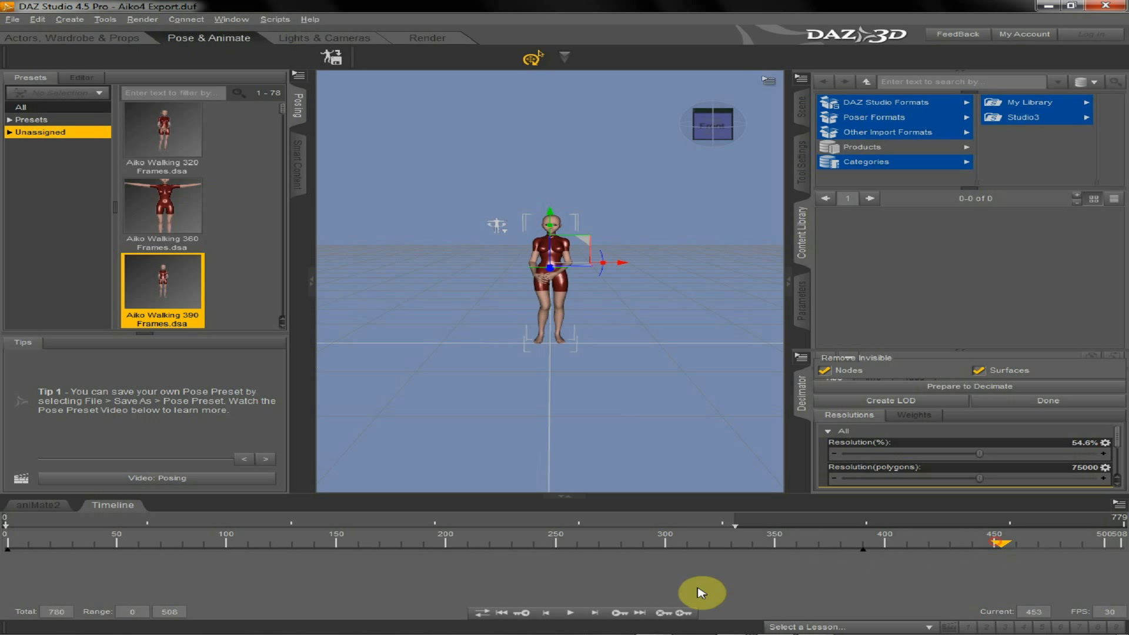
left_click(569, 613)
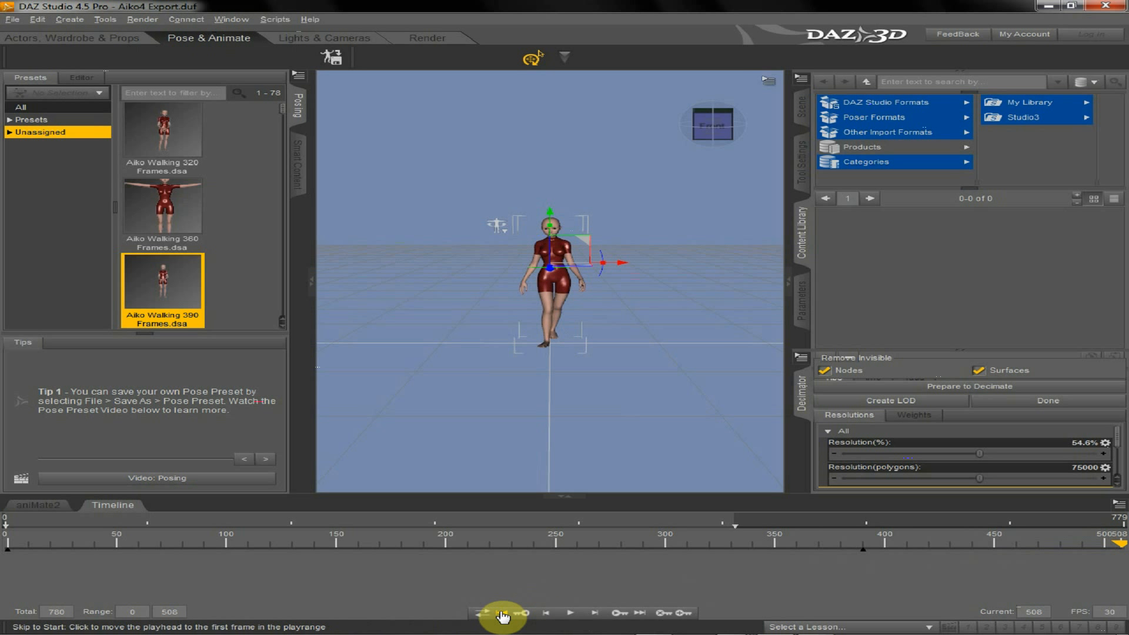
left_click(570, 614)
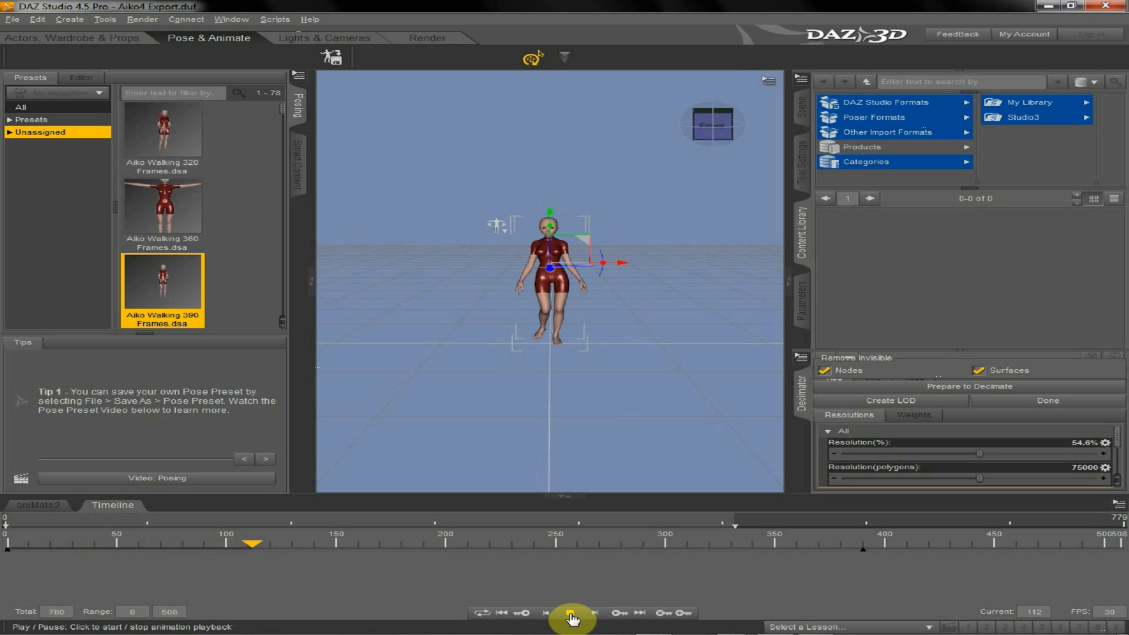
left_click(570, 614)
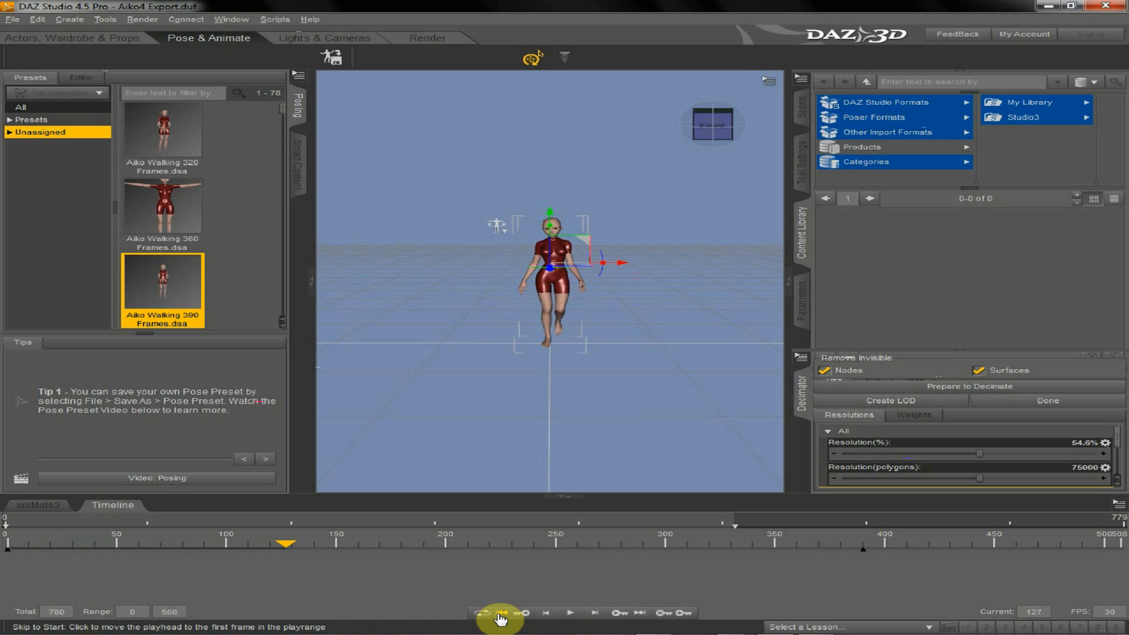
left_click(502, 613)
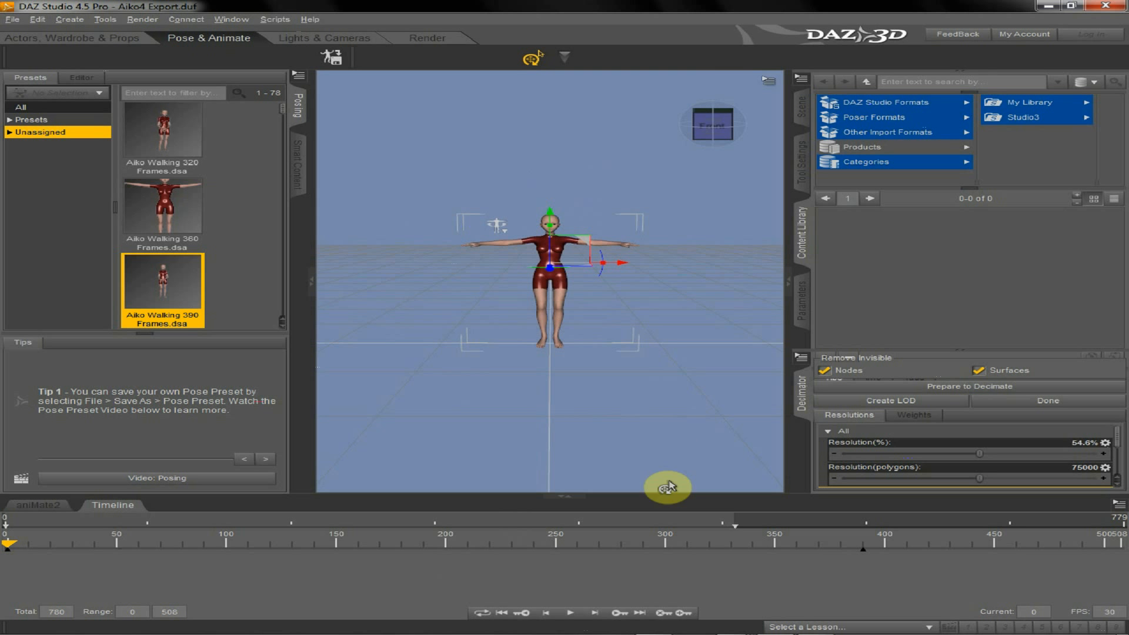
Switch to iClone 3DXchange5 and send the Aiko character to iClone
left_click(686, 628)
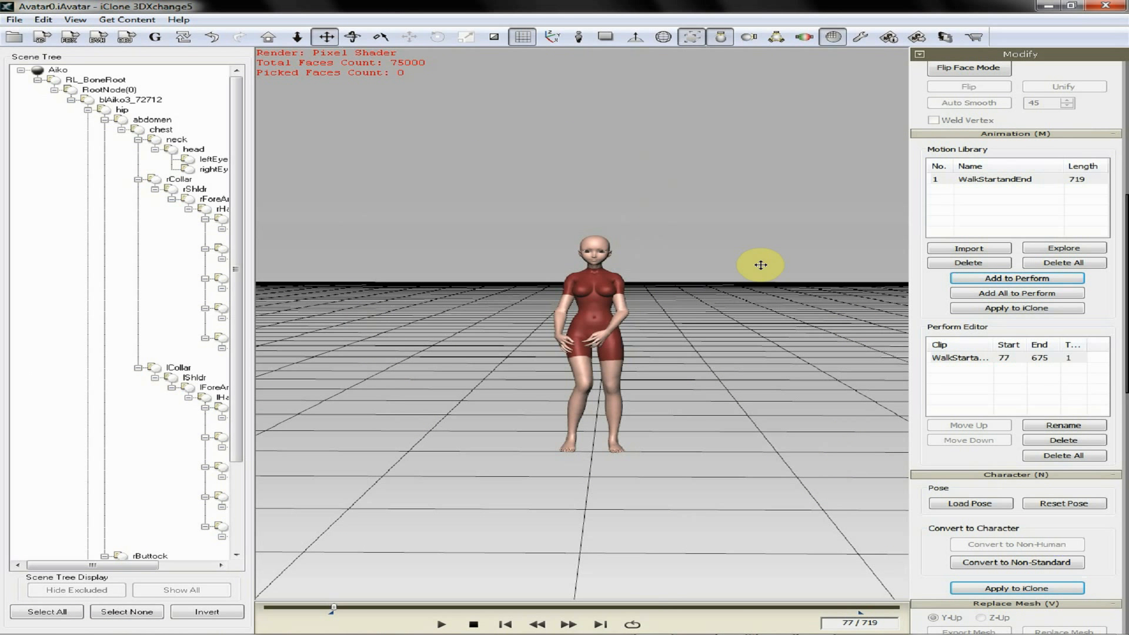
left_click_drag(927, 557, 924, 401)
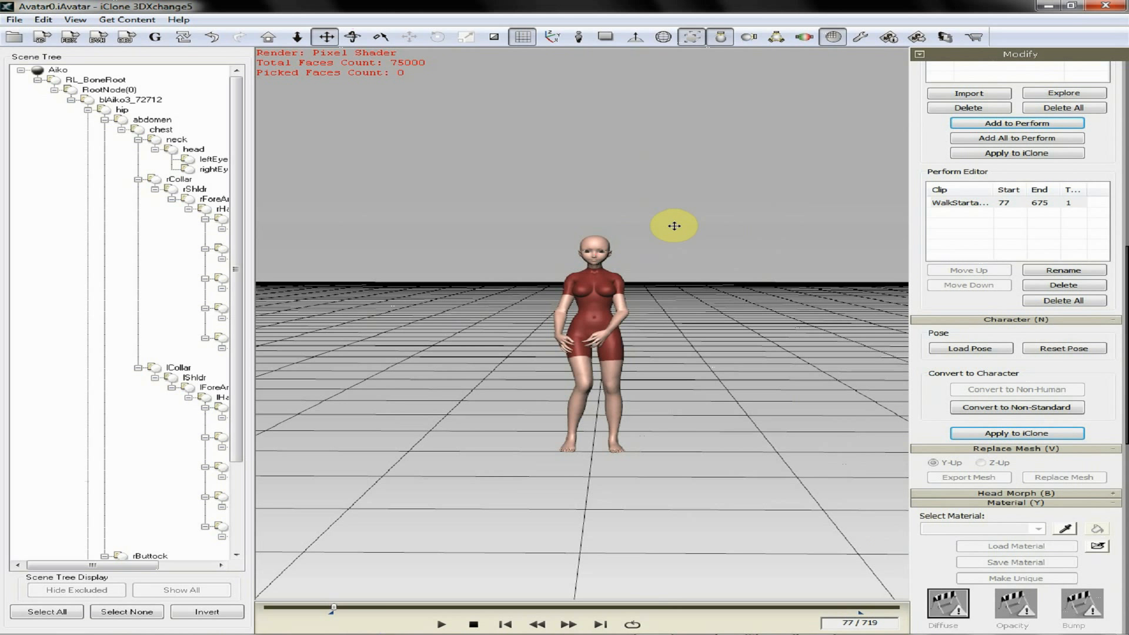
left_click(1005, 435)
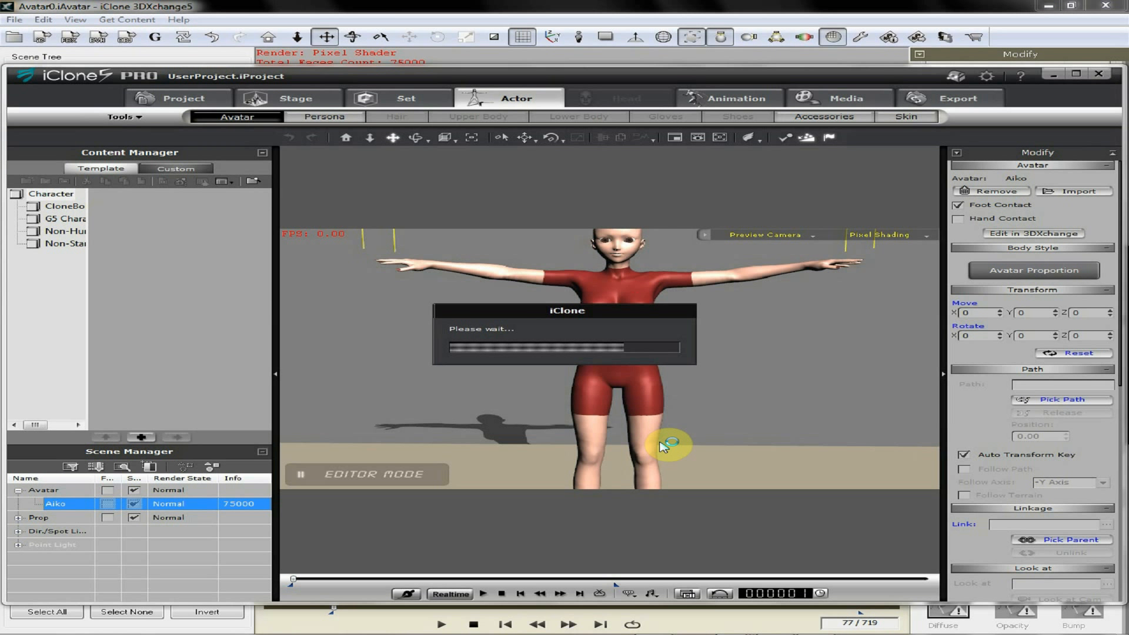
Apply the Boxing_Attack_01 motion from the Boxing_Glove Perform folder to Aiko in iClone
right_click_drag(721, 367, 710, 403)
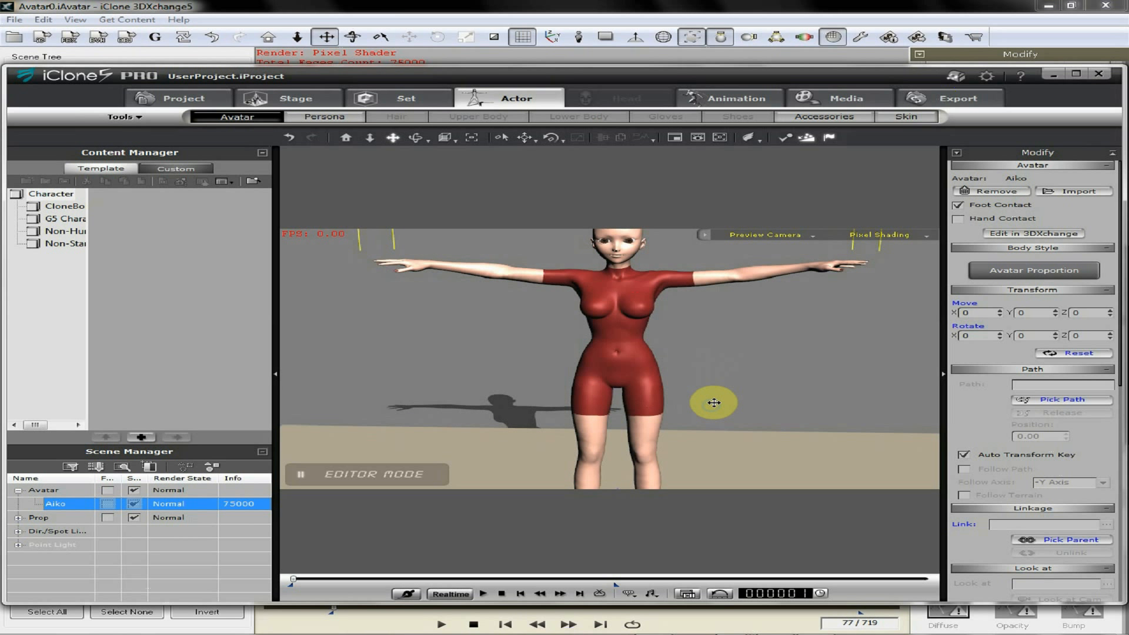
scroll(714, 403, "up", 2)
scroll(714, 402, "down", 4)
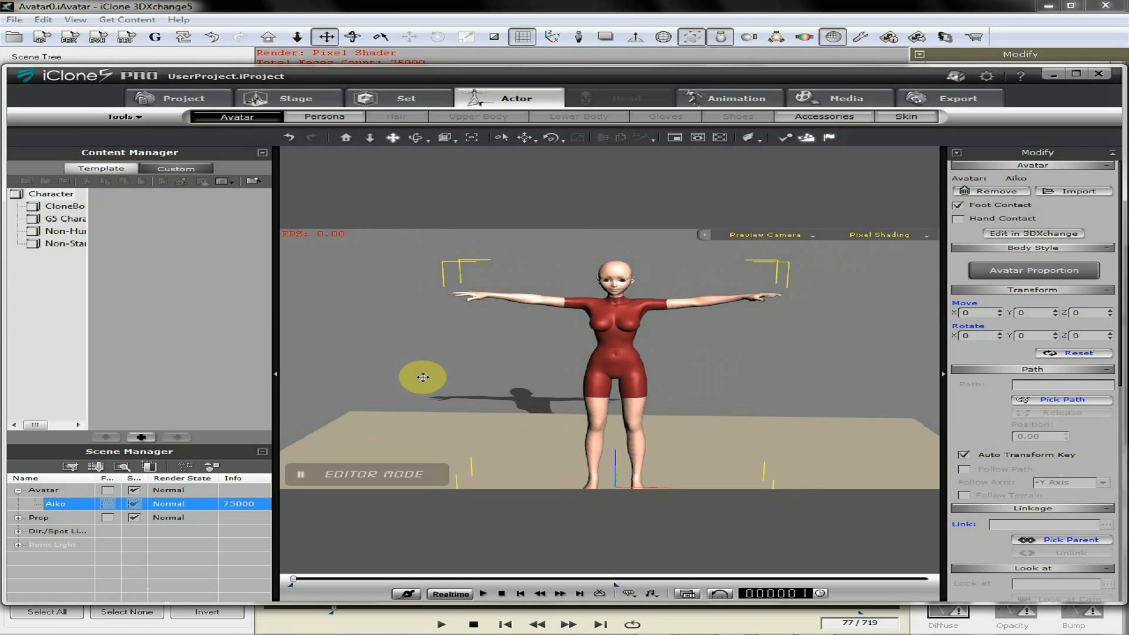
left_click(57, 219)
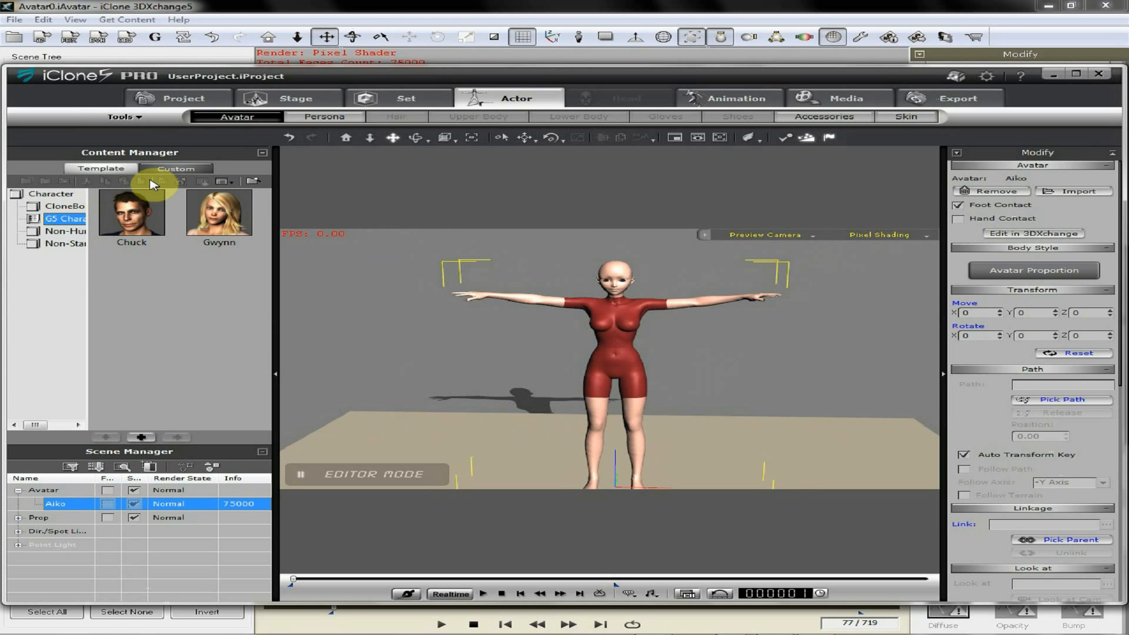
left_click(731, 100)
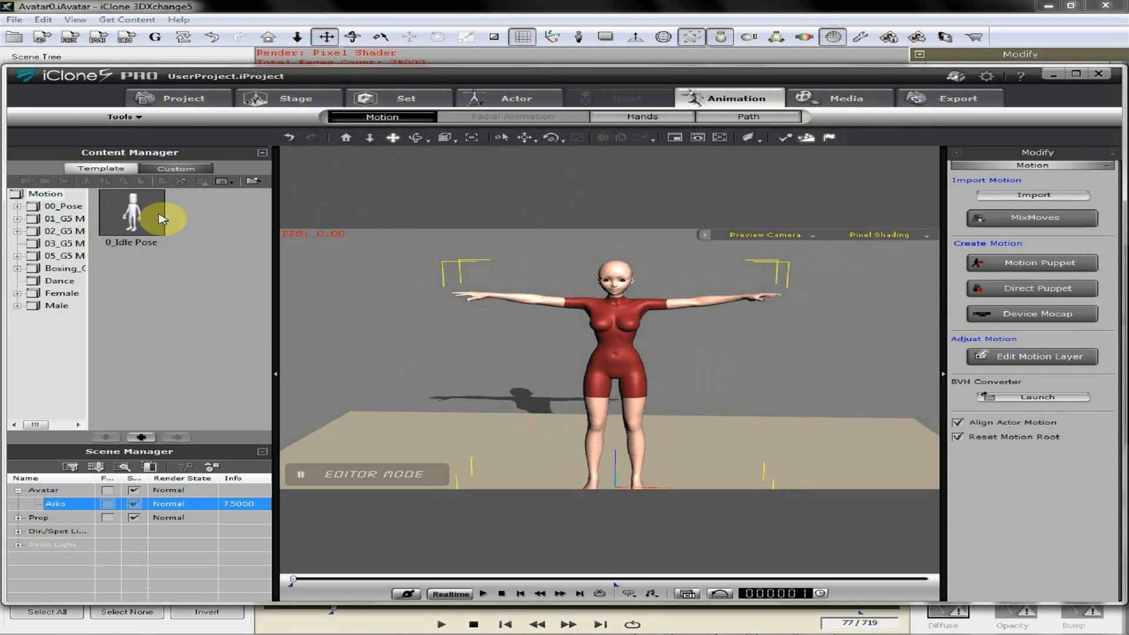
left_click(48, 231)
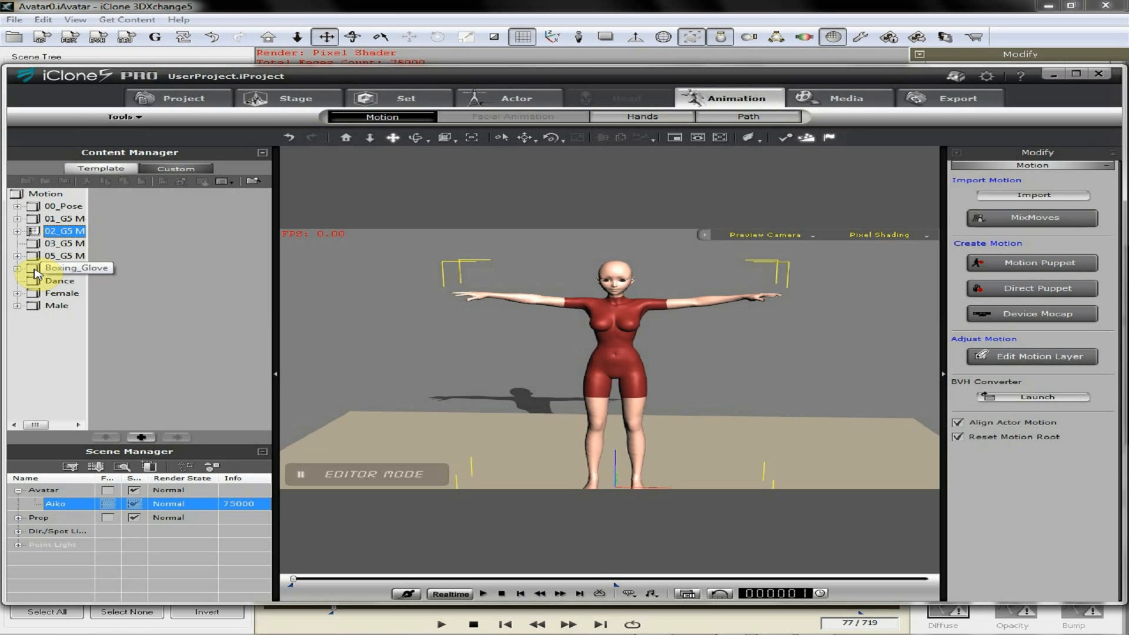
double_click(35, 270)
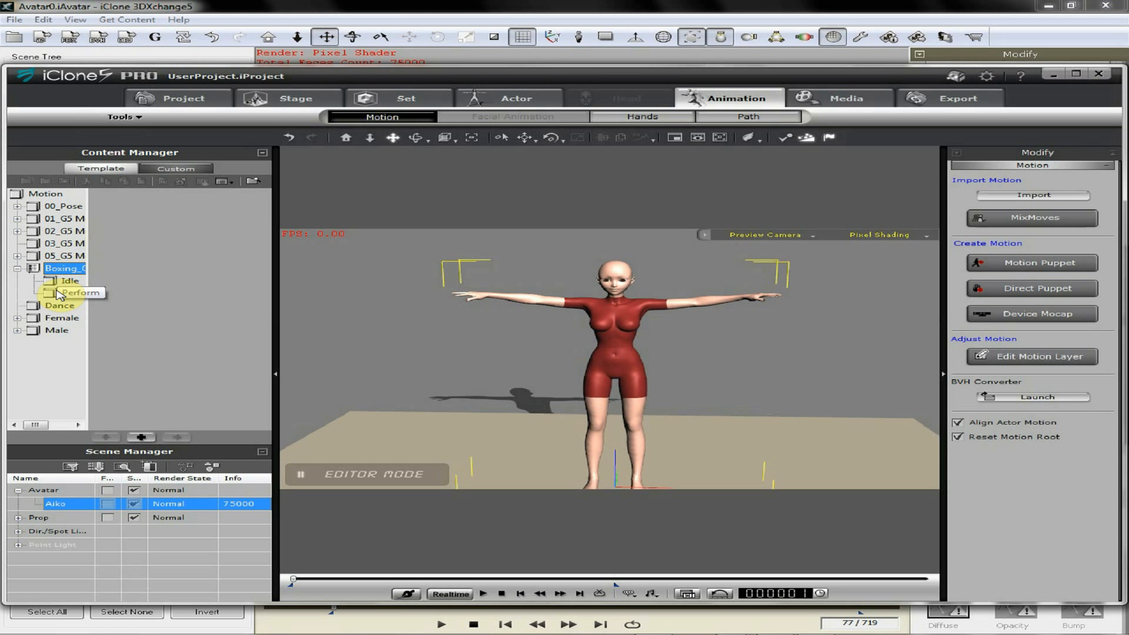
left_click(59, 293)
left_click_drag(159, 220, 385, 295)
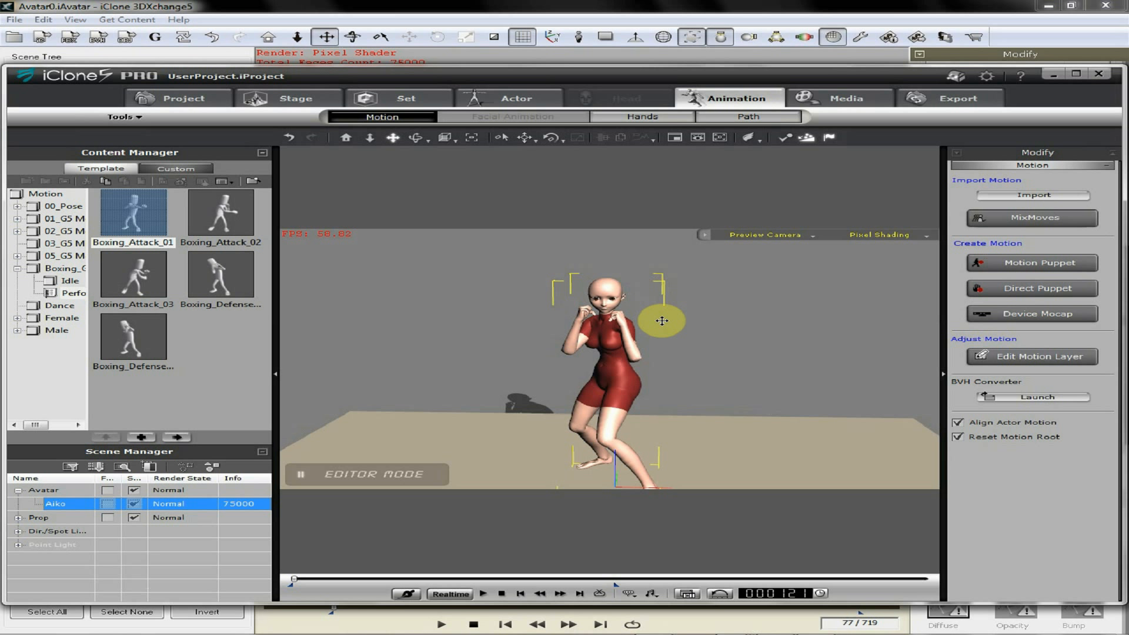
Switch back to iClone 3DXchange5 and start importing a motion into Aiko's Motion Library
mouse_move(759, 632)
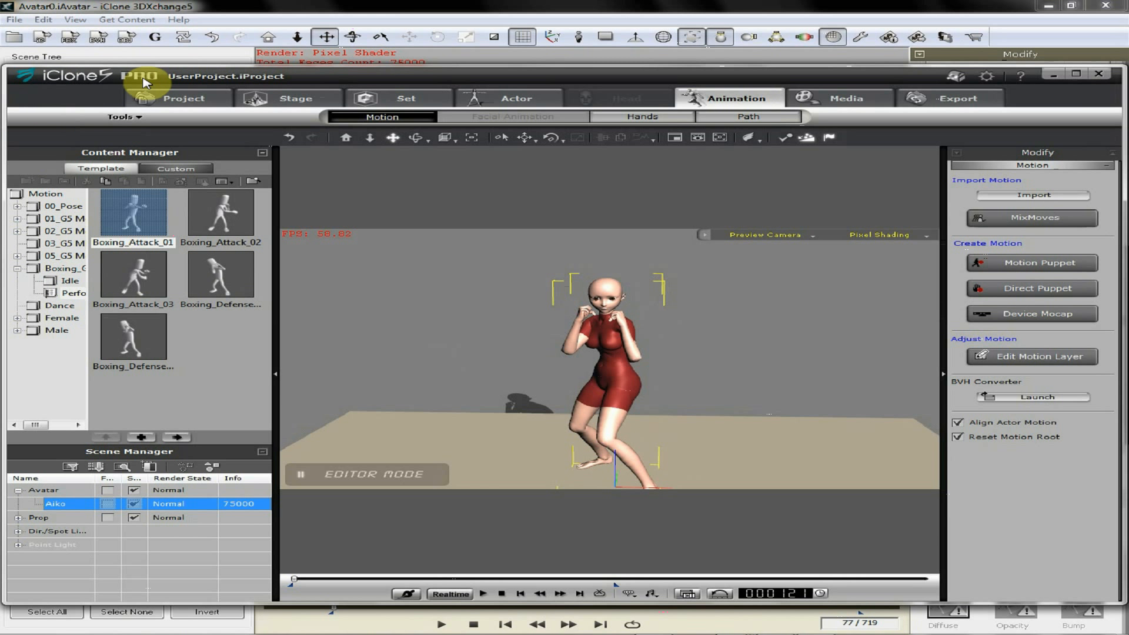
left_click(651, 625)
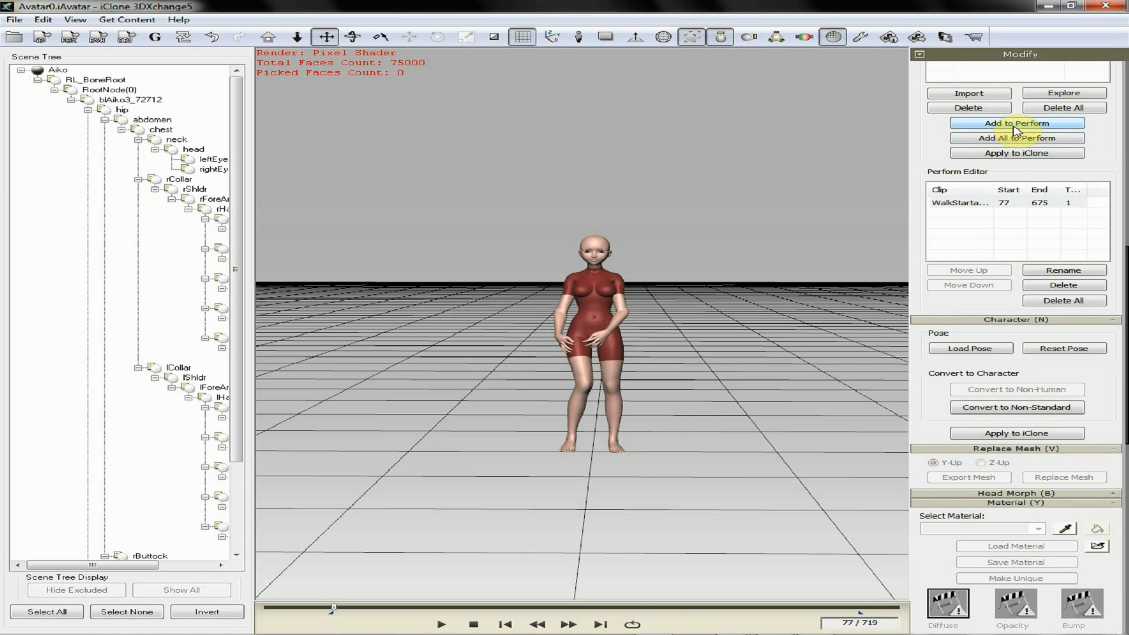
left_click_drag(916, 140, 935, 345)
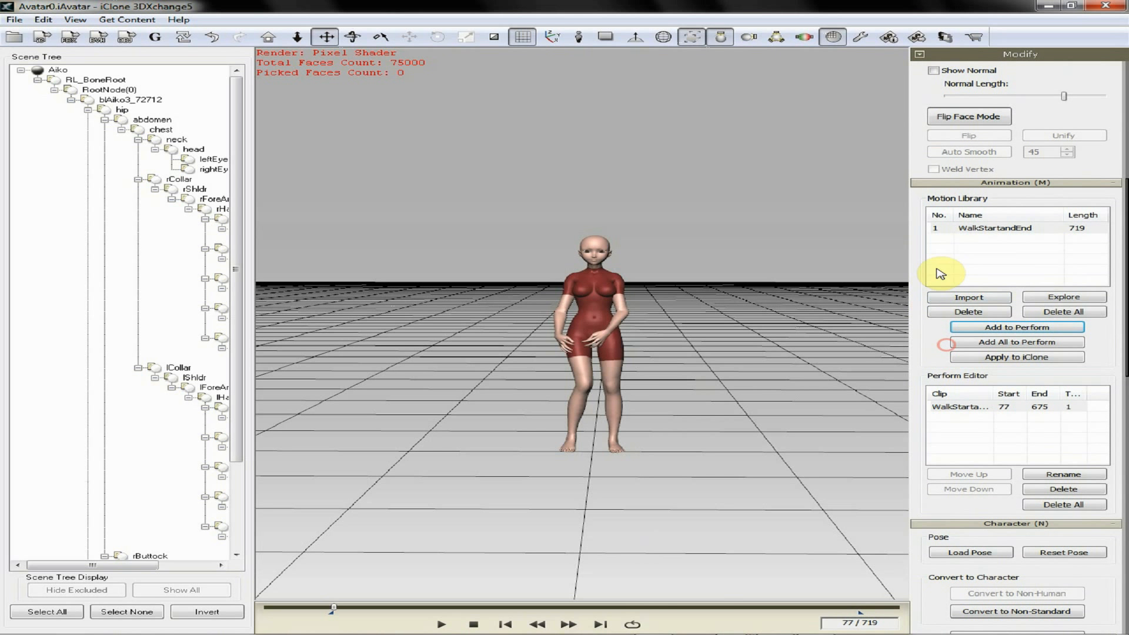
left_click(956, 299)
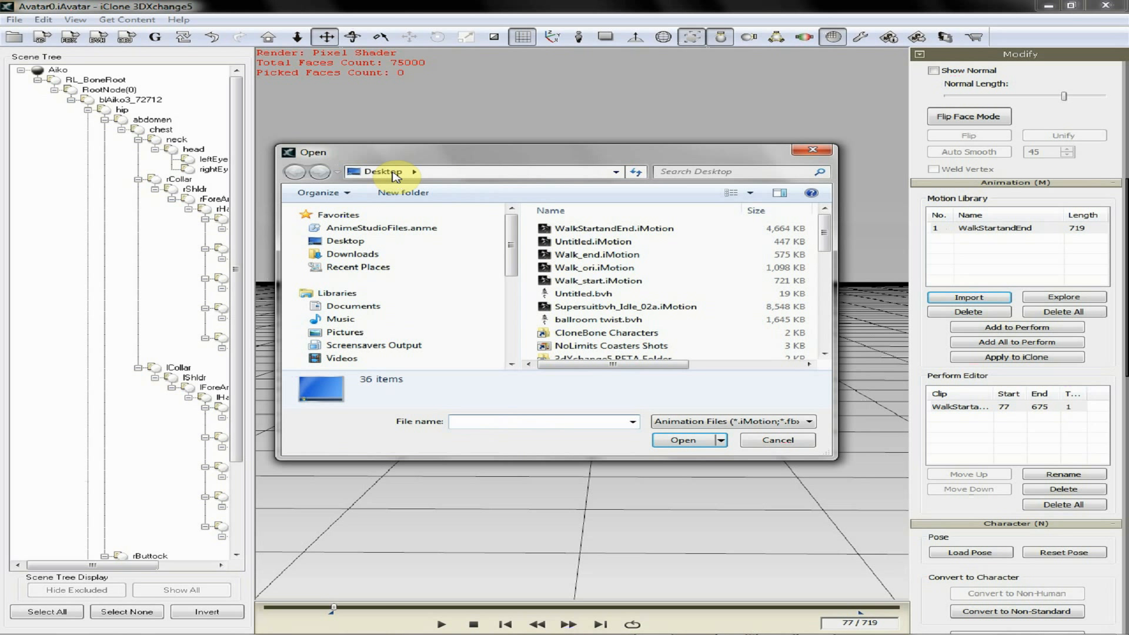
Browse through Public Documents, Reallusion, Custom and iClone 5 Custom to the Motion folder
left_click(304, 307)
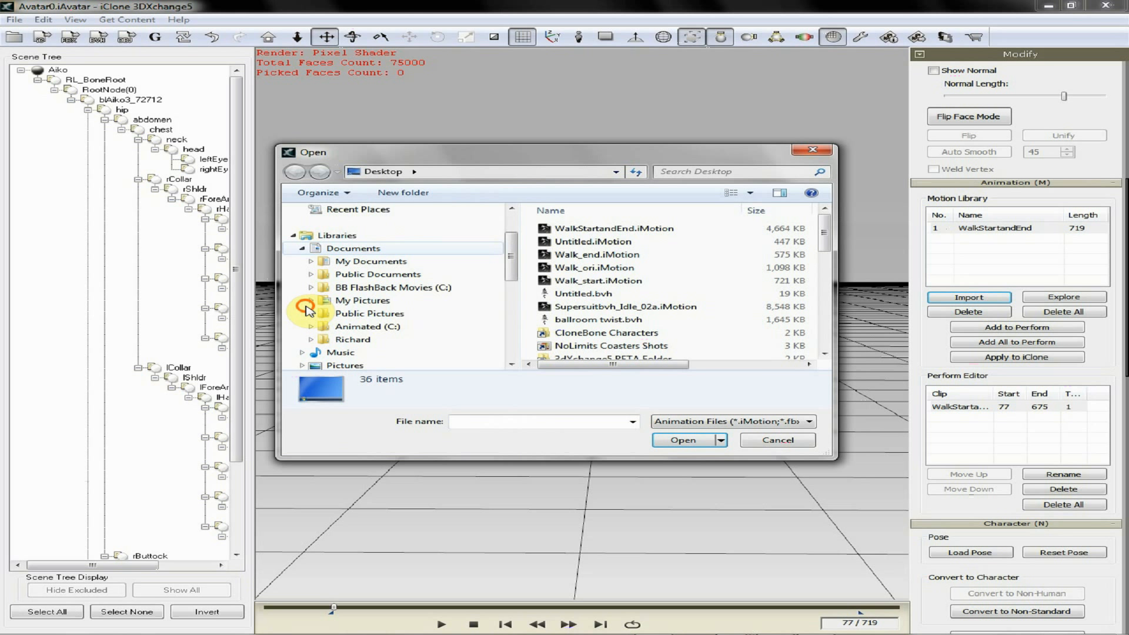
left_click(312, 275)
scroll(327, 318, "down", 3)
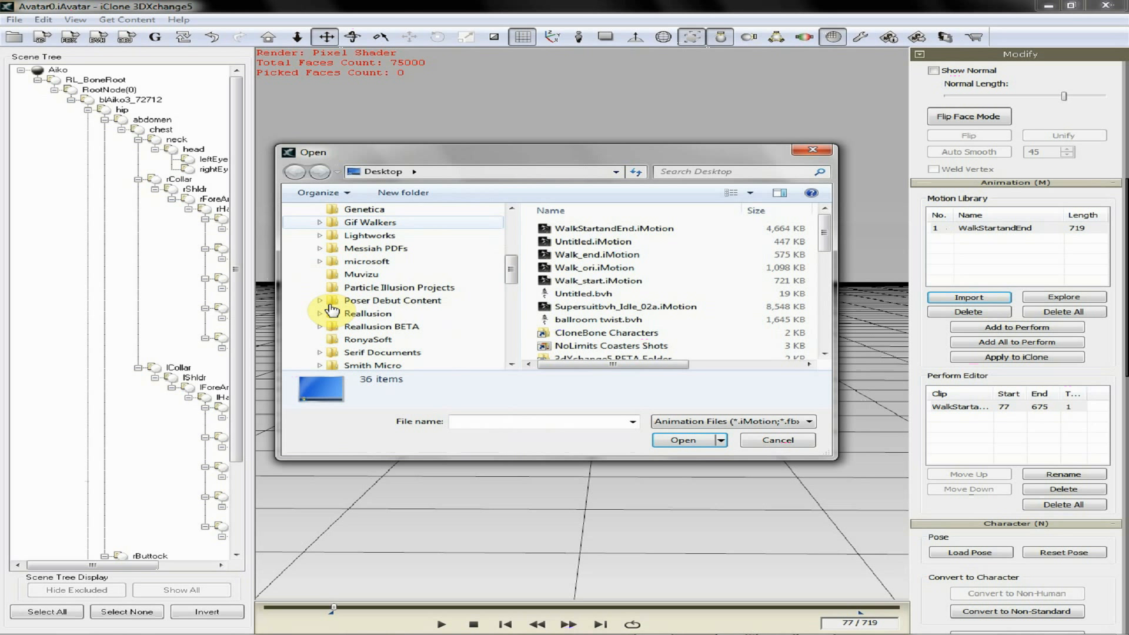
left_click(325, 314)
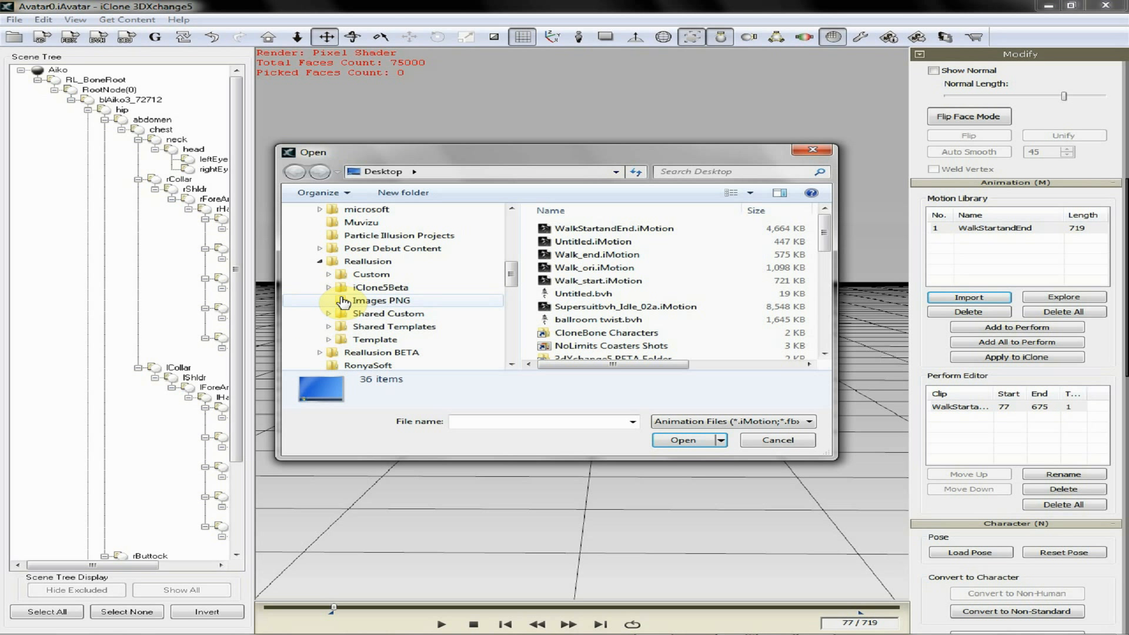
left_click(331, 275)
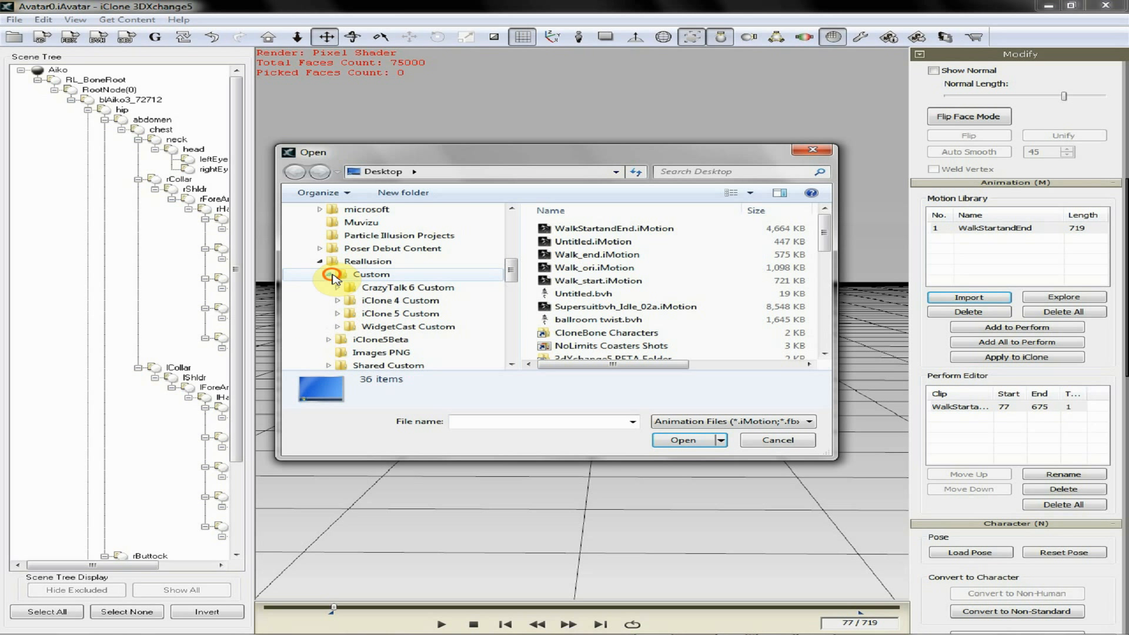
left_click(338, 320)
scroll(417, 277, "down", 2)
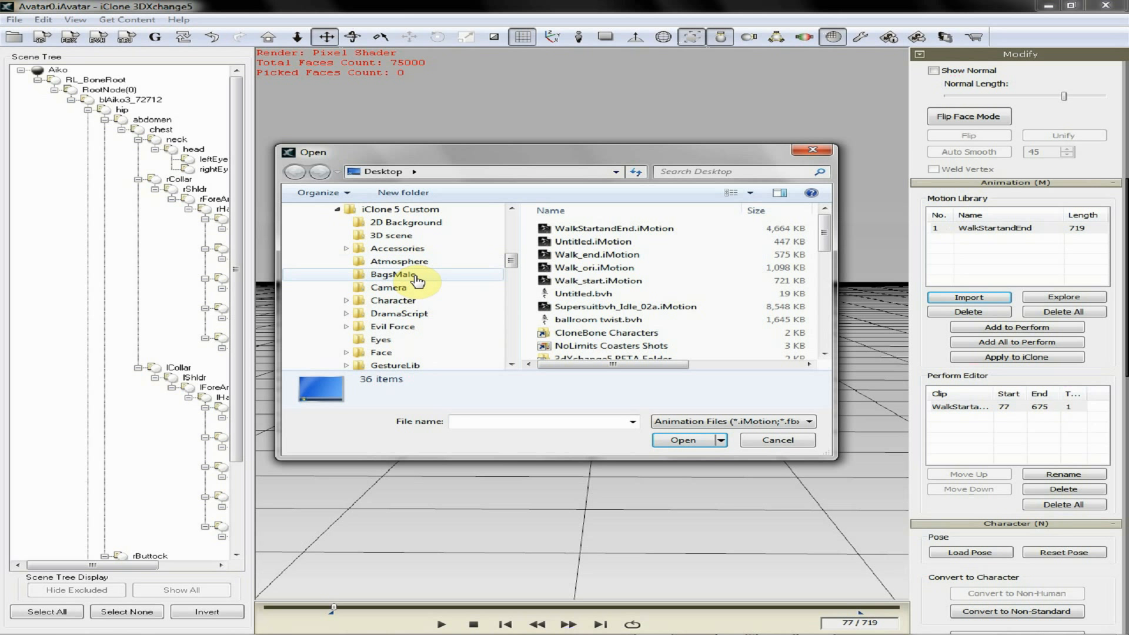
scroll(417, 279, "down", 3)
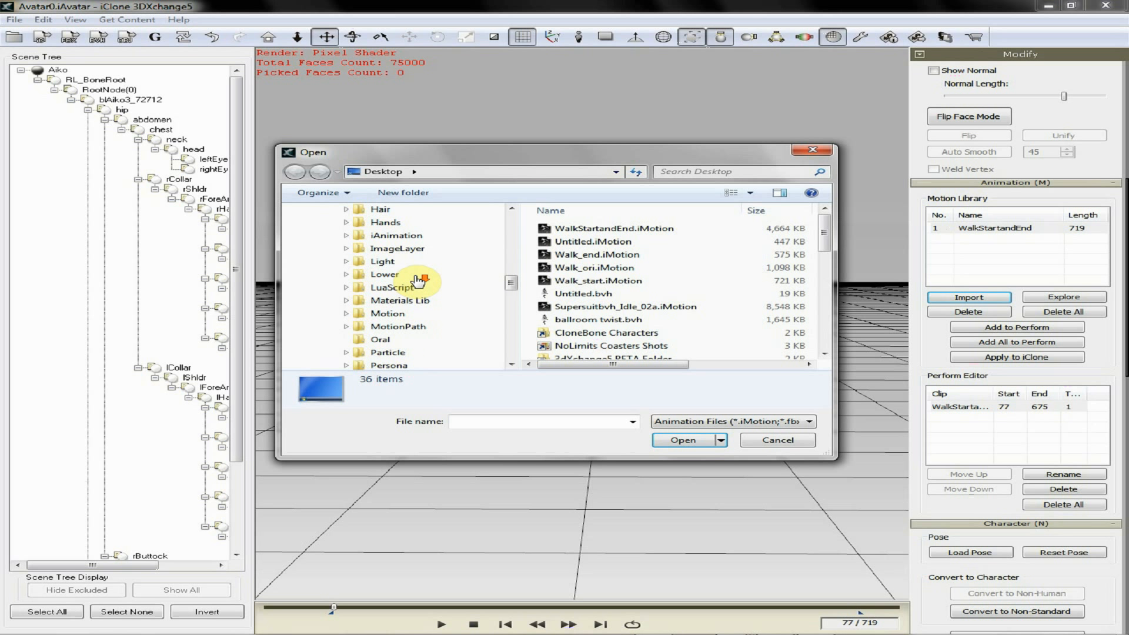
left_click(388, 314)
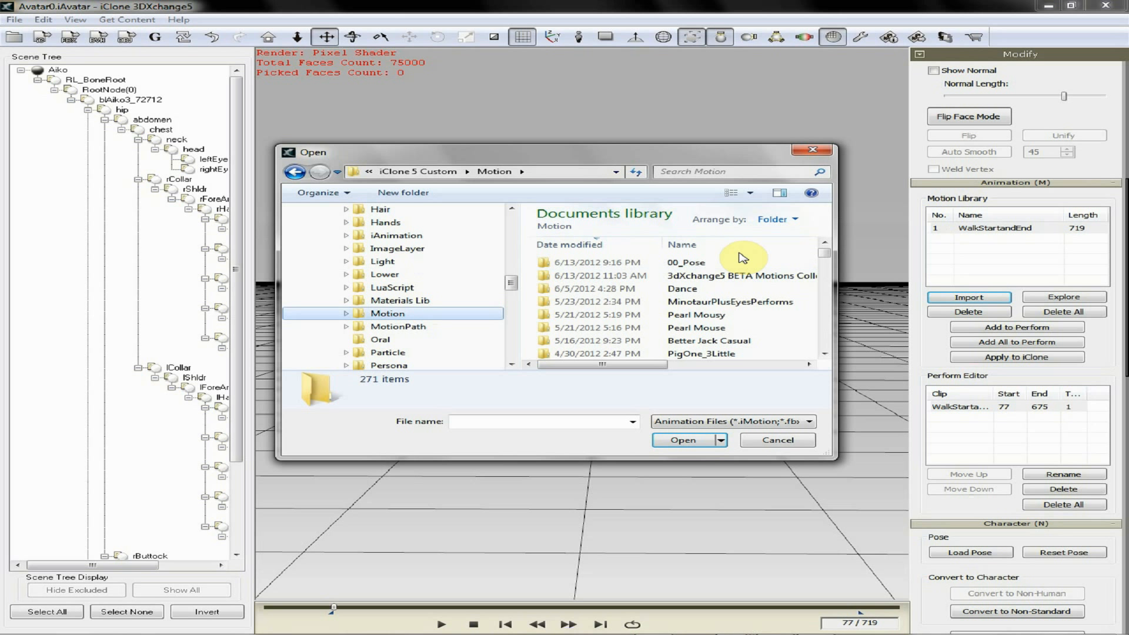
Sort the motion folders by name and import Boxing_Attack_01.iMotion from the Boxing_Glove Perform folder
left_click(718, 289)
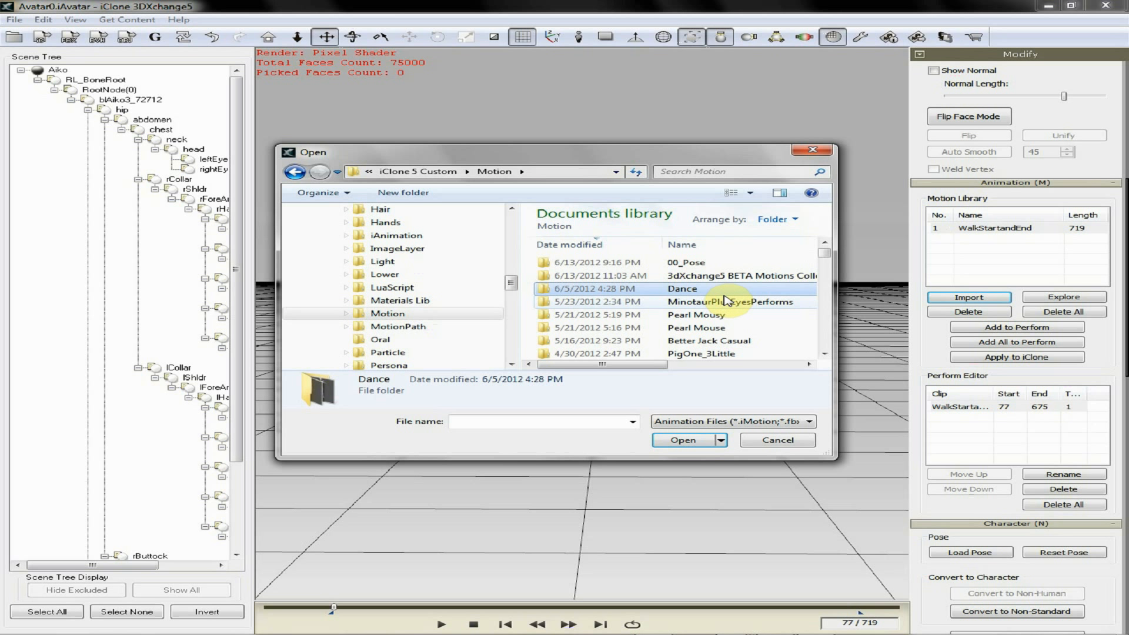
left_click(735, 246)
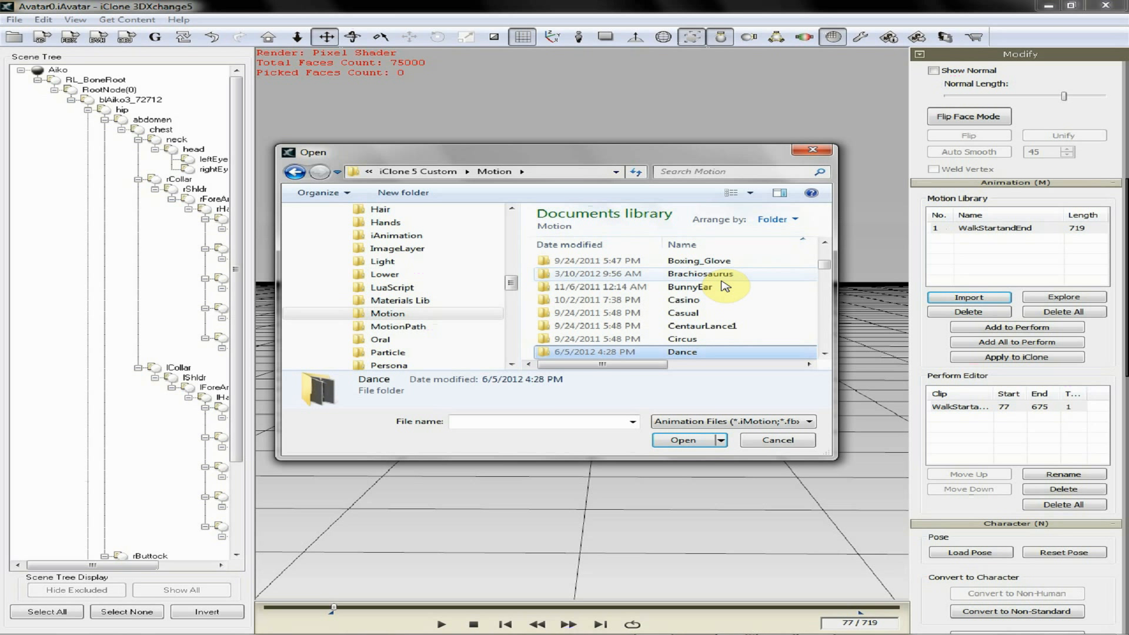
left_click(693, 260)
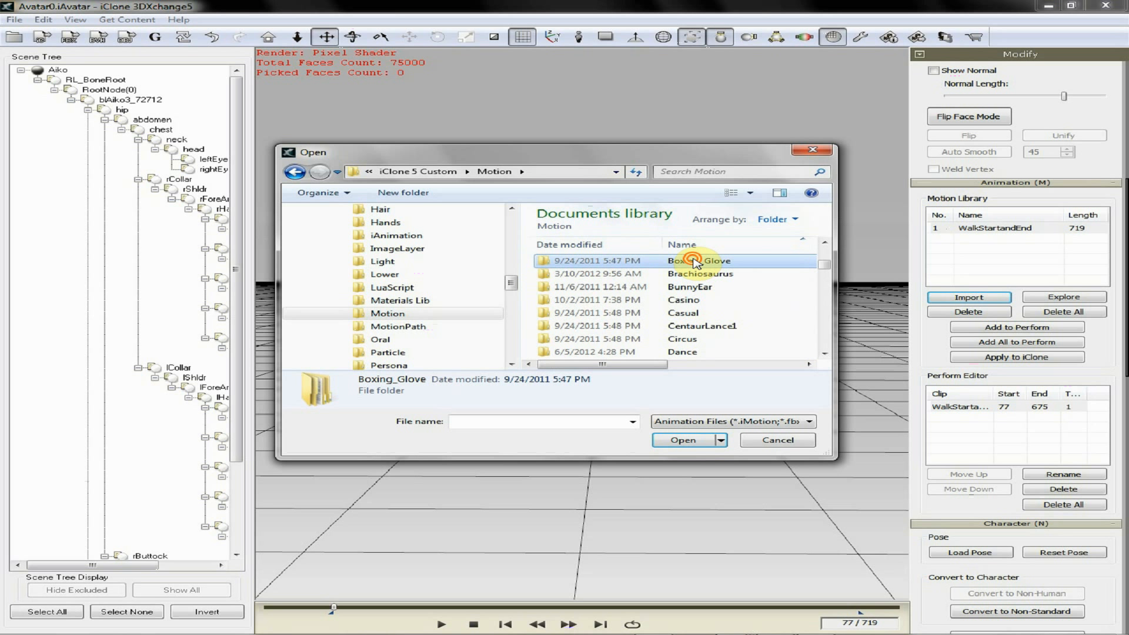
double_click(694, 260)
double_click(652, 280)
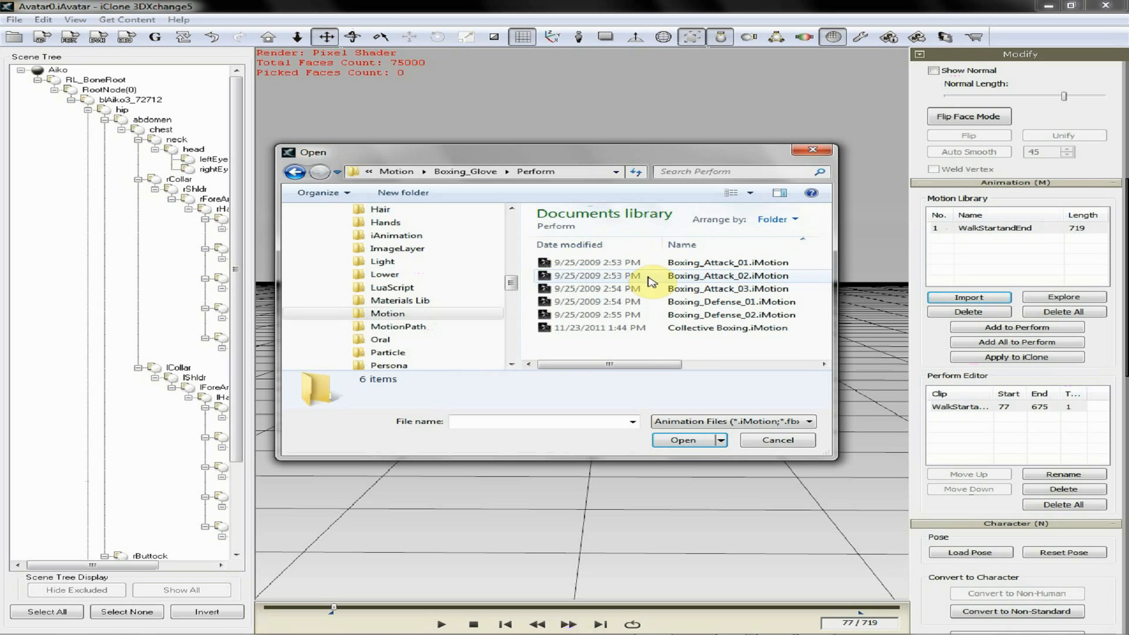
left_click(693, 263)
left_click(681, 440)
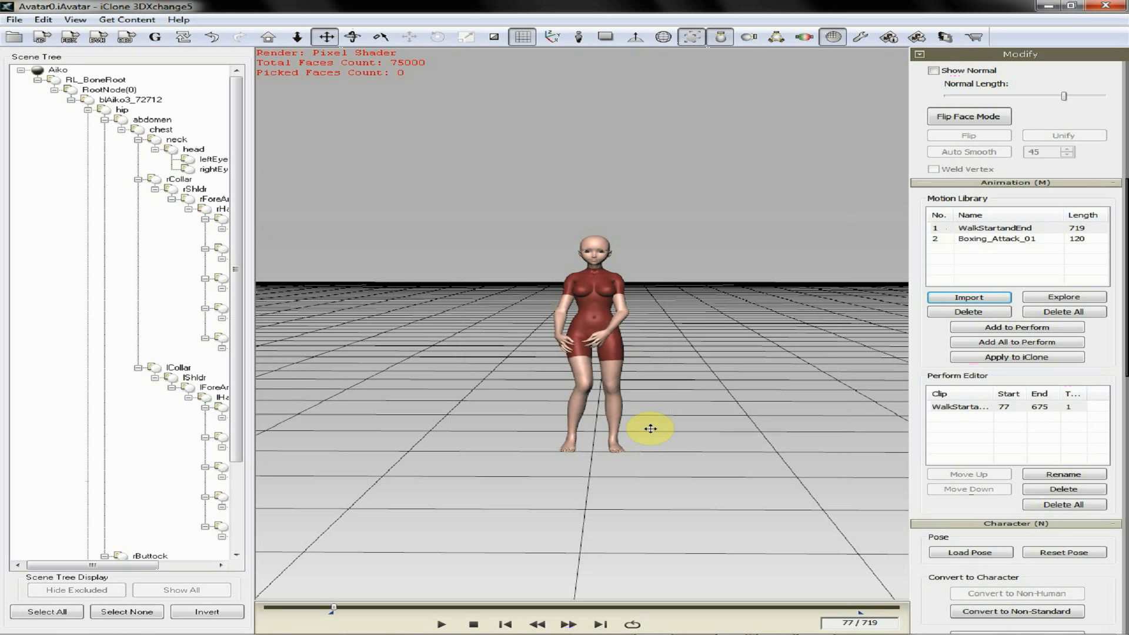
Select the Boxing_Attack_01 motion in the Motion Library and play it back on Aiko, then stop playback
left_click(992, 239)
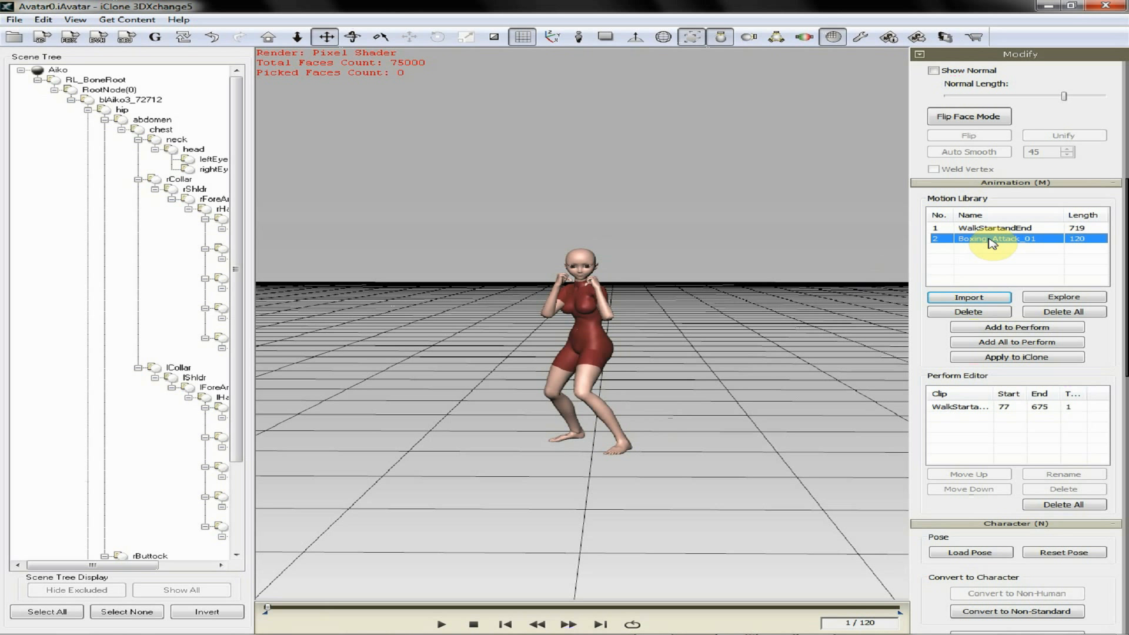
left_click(441, 624)
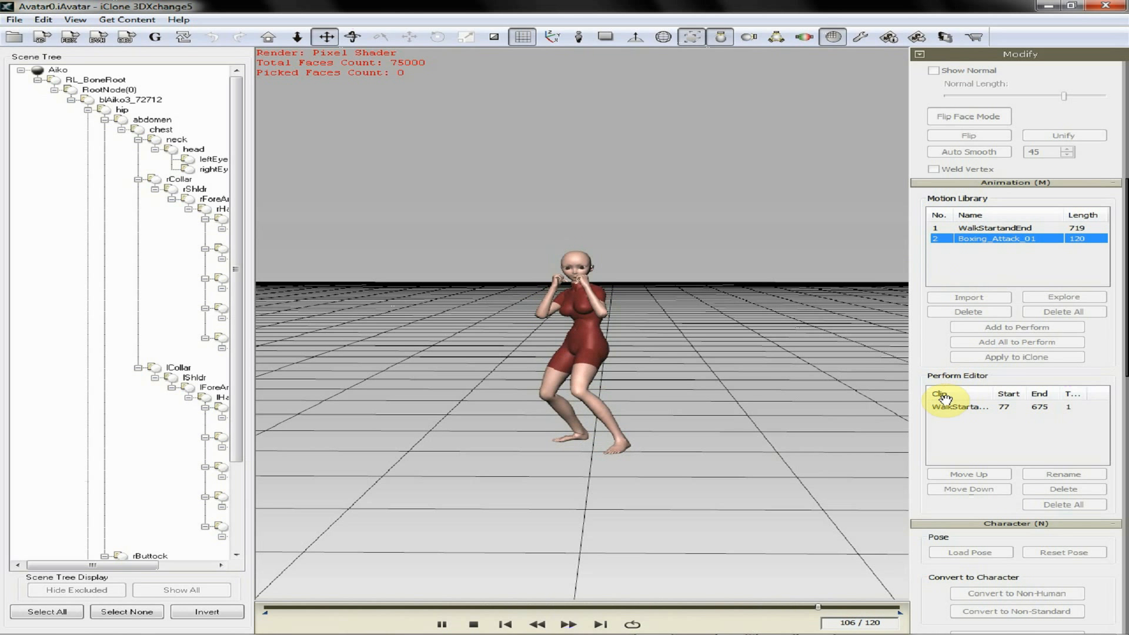
left_click(474, 624)
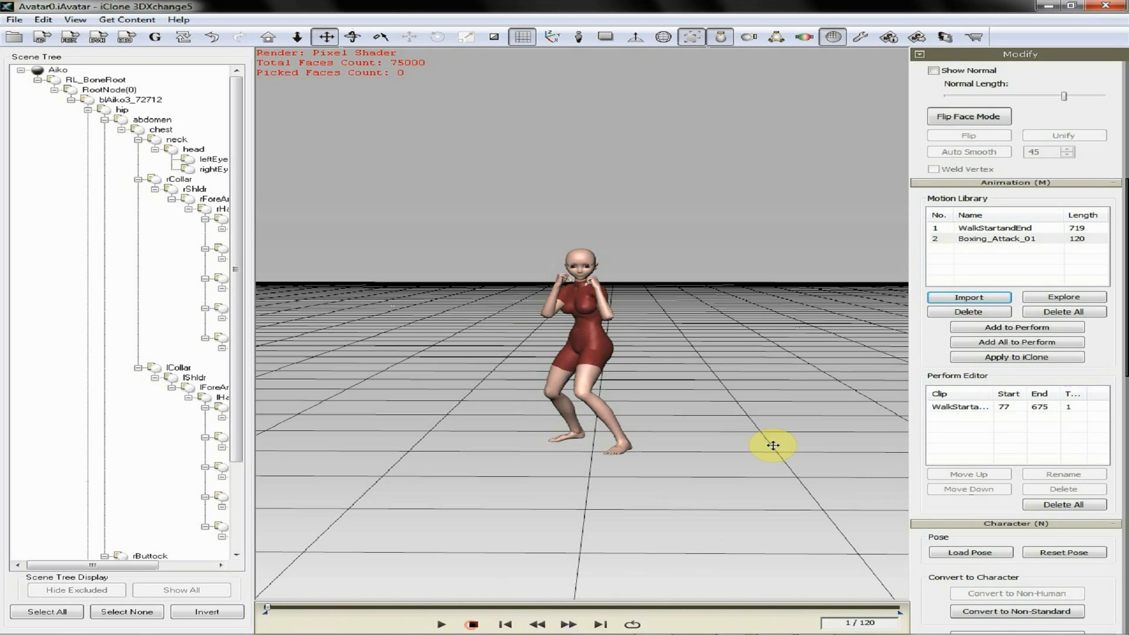